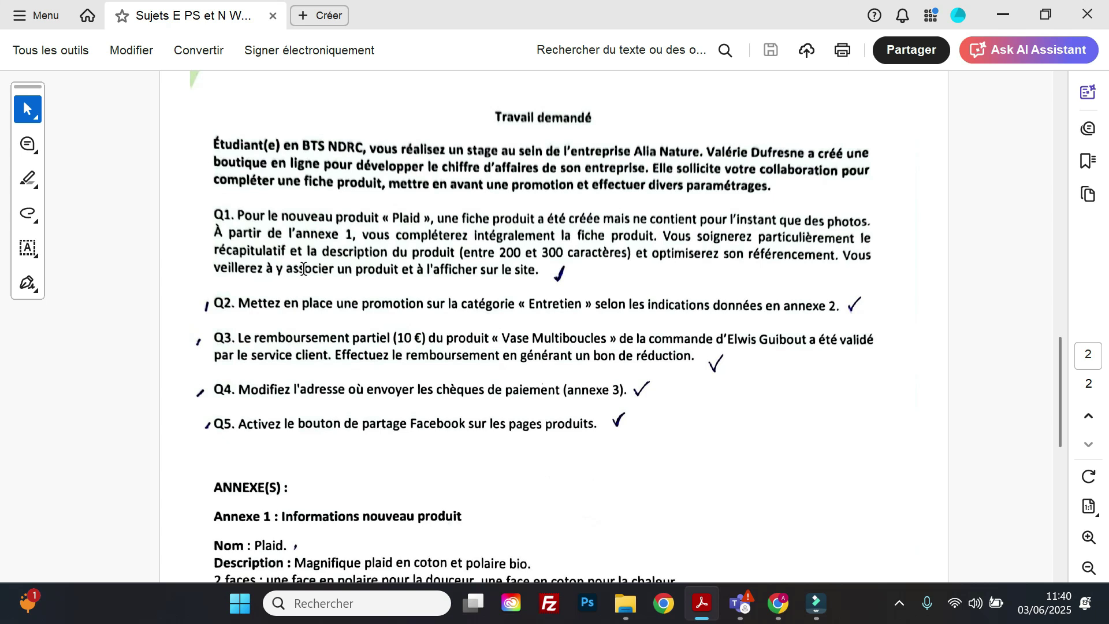
- Read Annexe 1 of the assignment PDF and open the product list in the PrestaShop back office
scroll(364, 347, "down", 4)
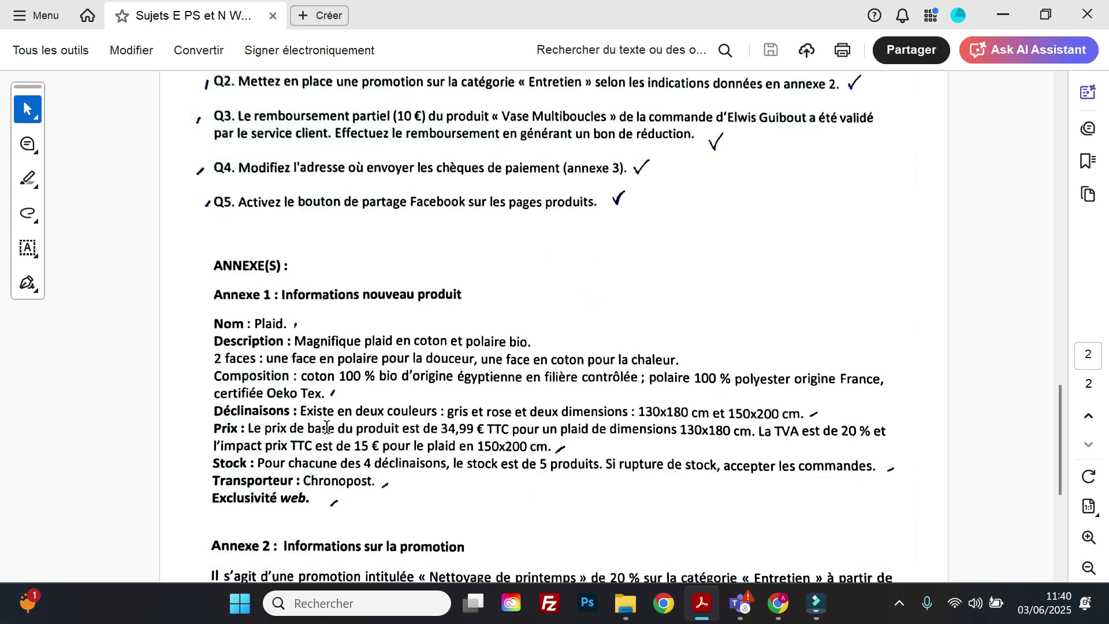
left_click(994, 16)
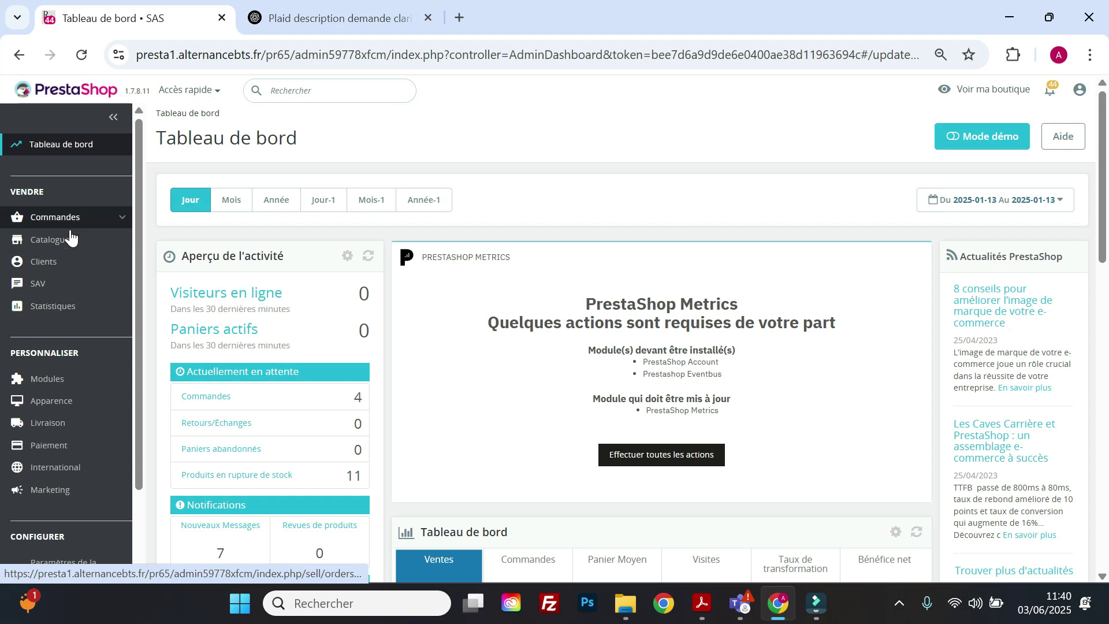
mouse_move(66, 239)
left_click(46, 265)
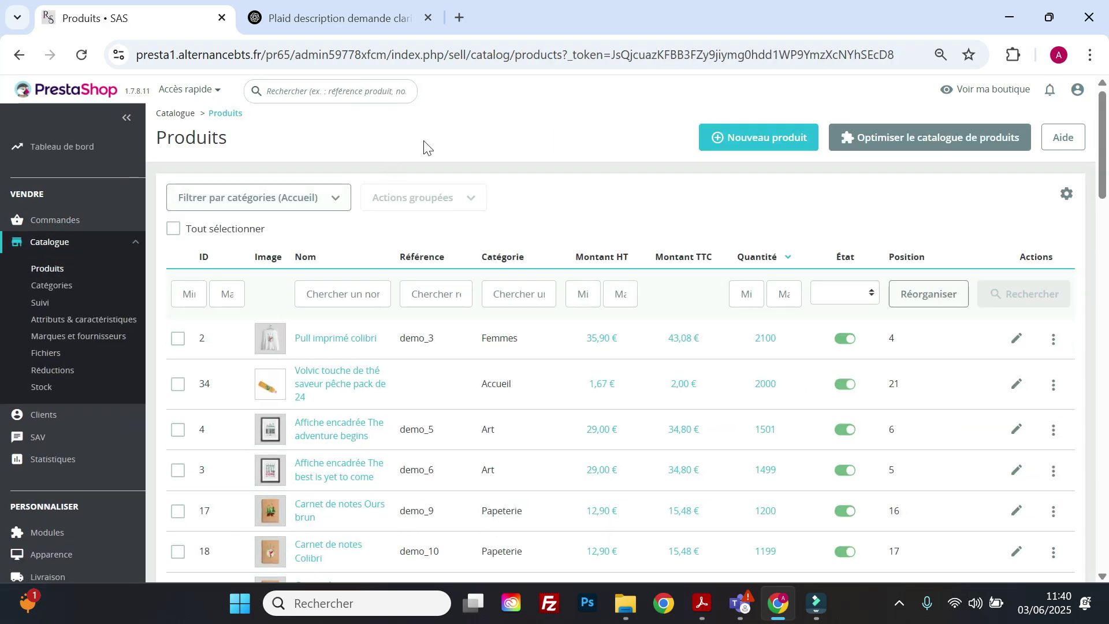
- Search the back office for "PLAID" and open the Plaid product sheet
left_click(355, 91)
type("PLI")
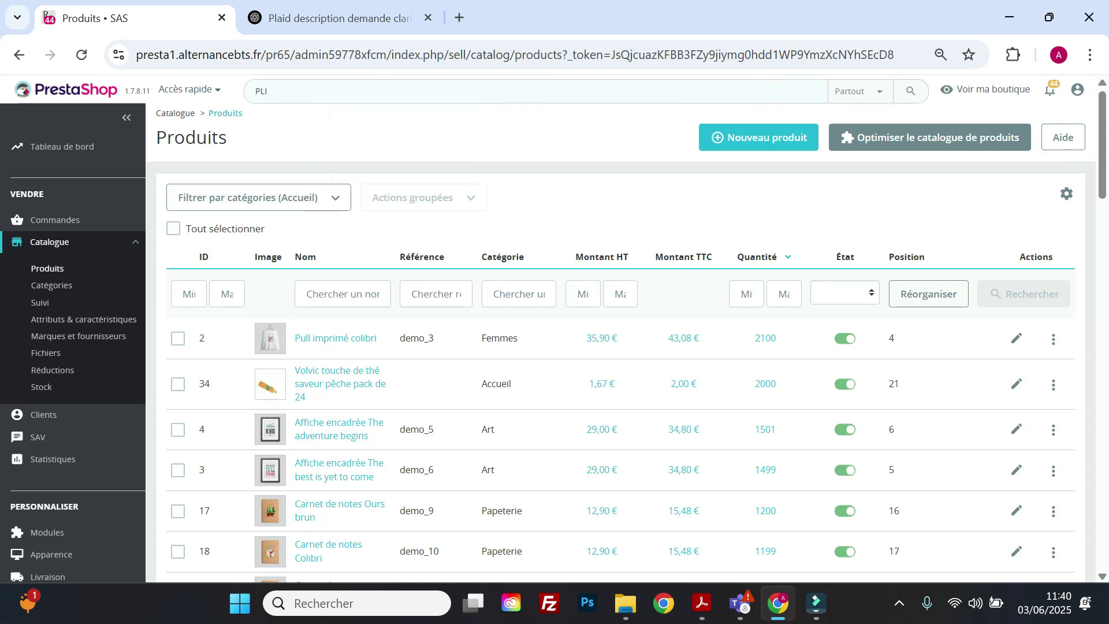
key("BackSpace")
type("AID")
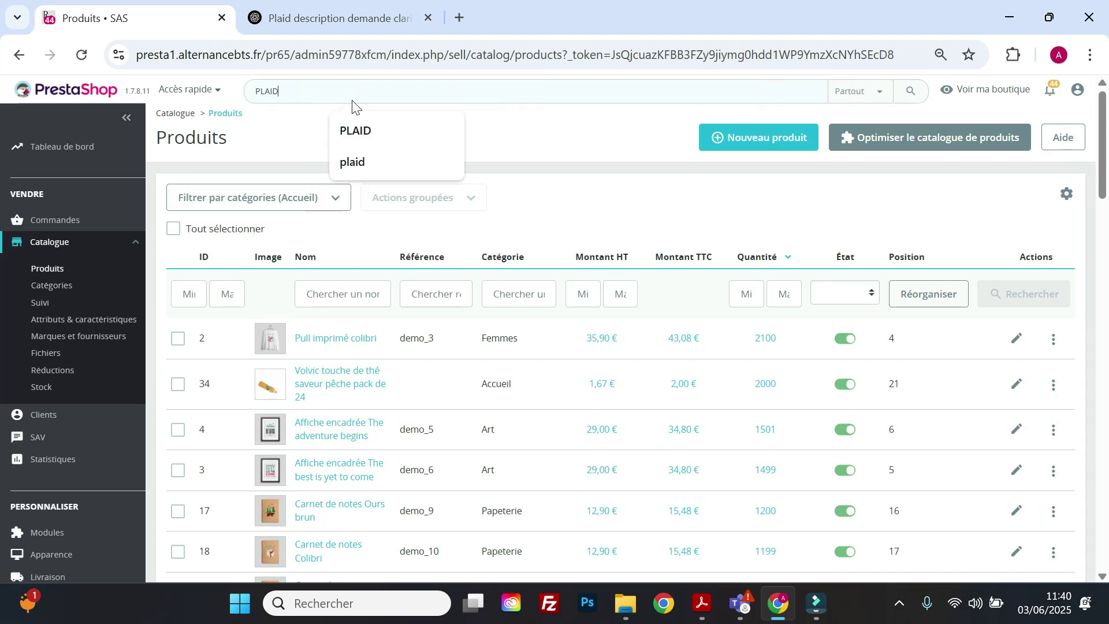
key("Return")
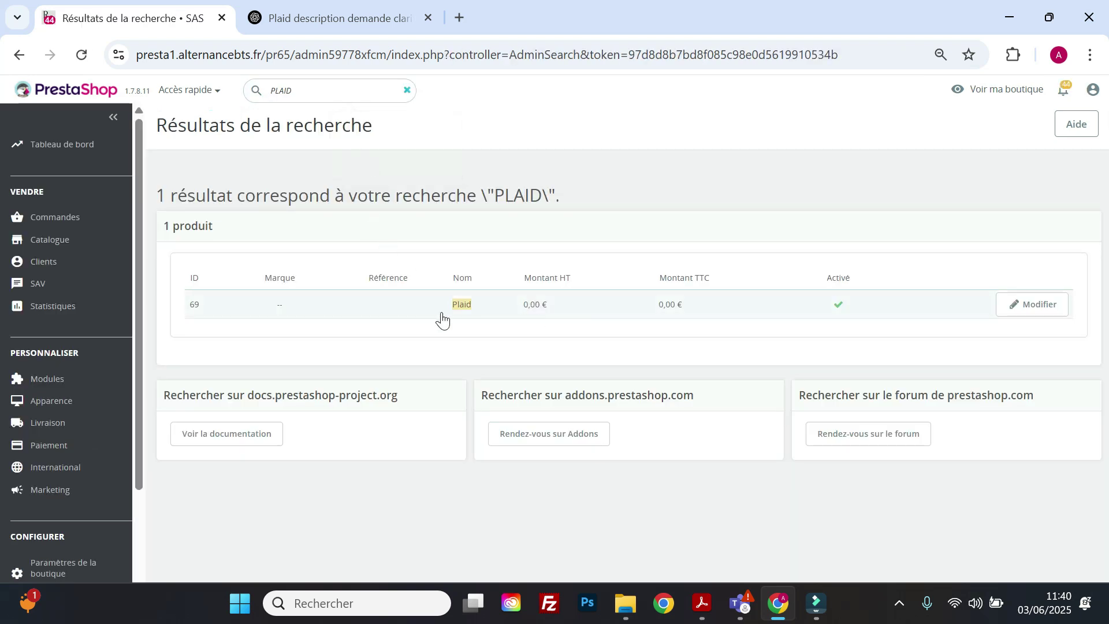
left_click(463, 305)
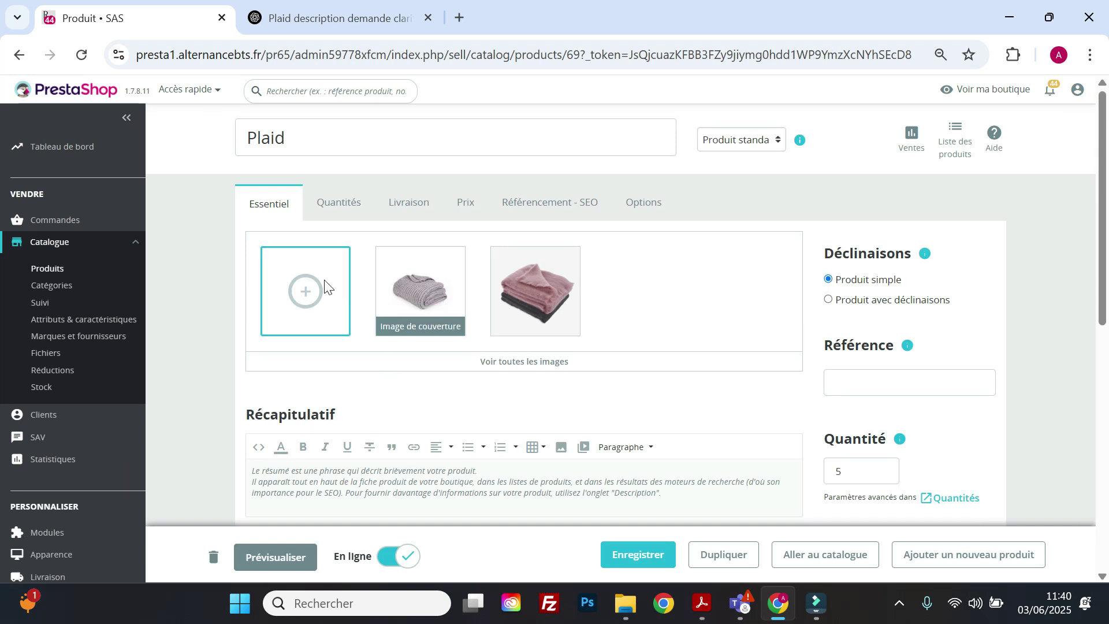
- Copy the title text "Plaid coton & polaire bio" from the 200-character version in the ChatGPT conversation
left_click(333, 23)
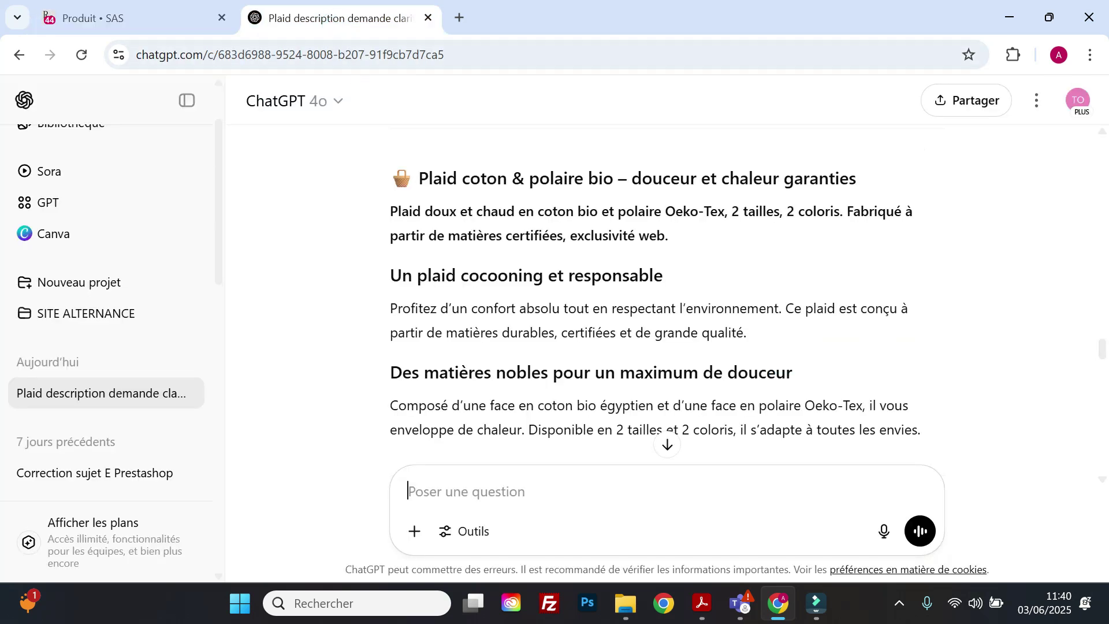
scroll(491, 243, "up", 10)
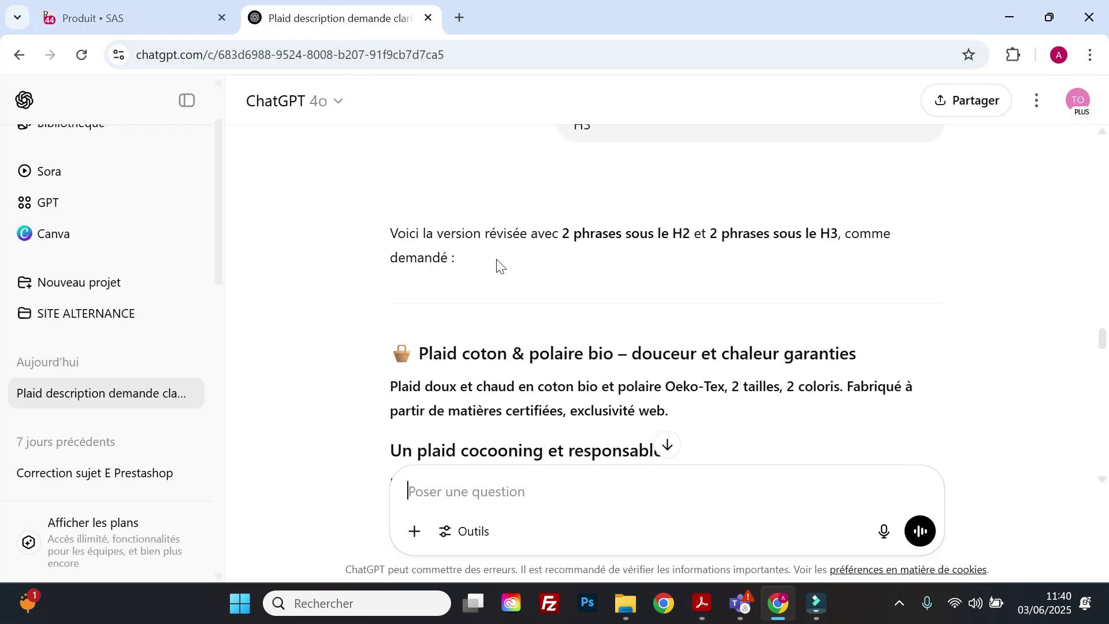
scroll(513, 323, "down", 3)
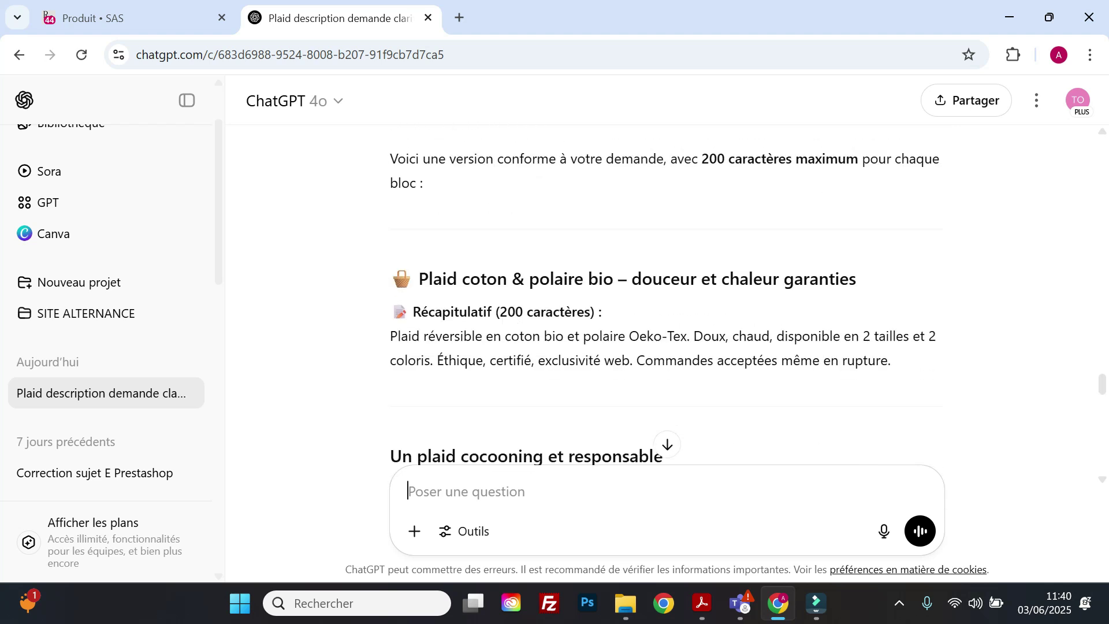
left_click_drag(614, 279, 419, 279)
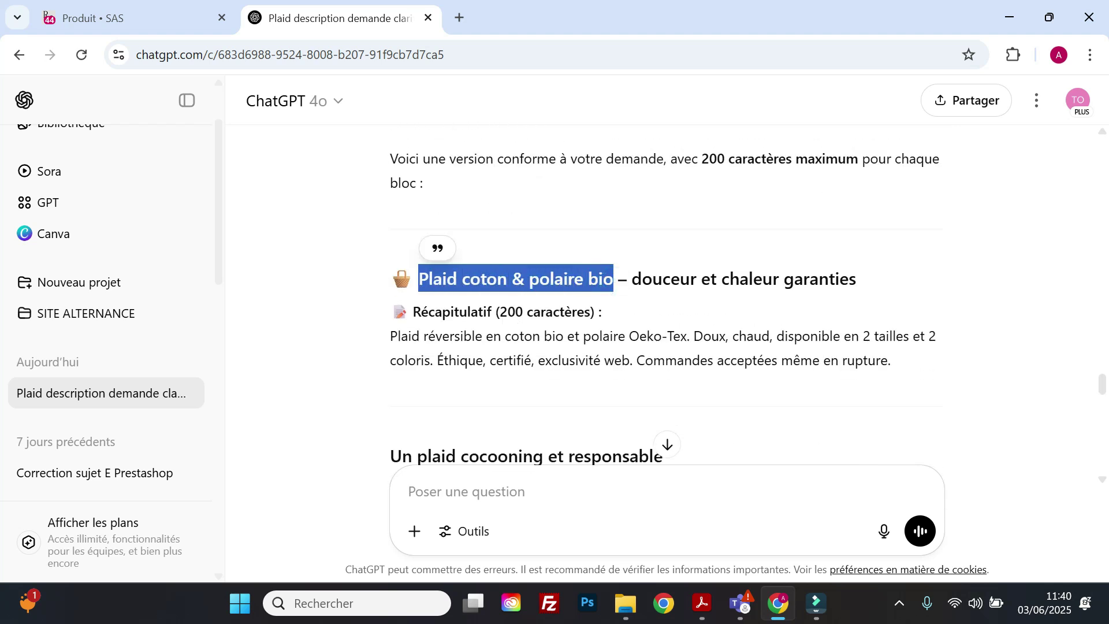
right_click(462, 284)
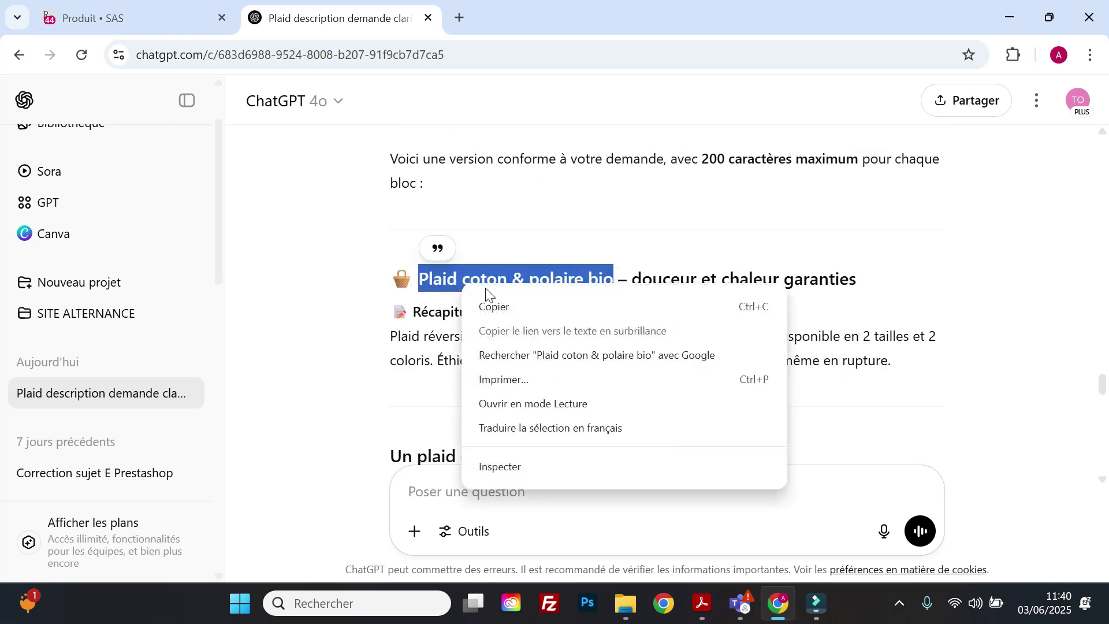
left_click(508, 315)
- Back in the PrestaShop product sheet, replace the product name with "Plaid coton & polaire bio"
left_click(182, 21)
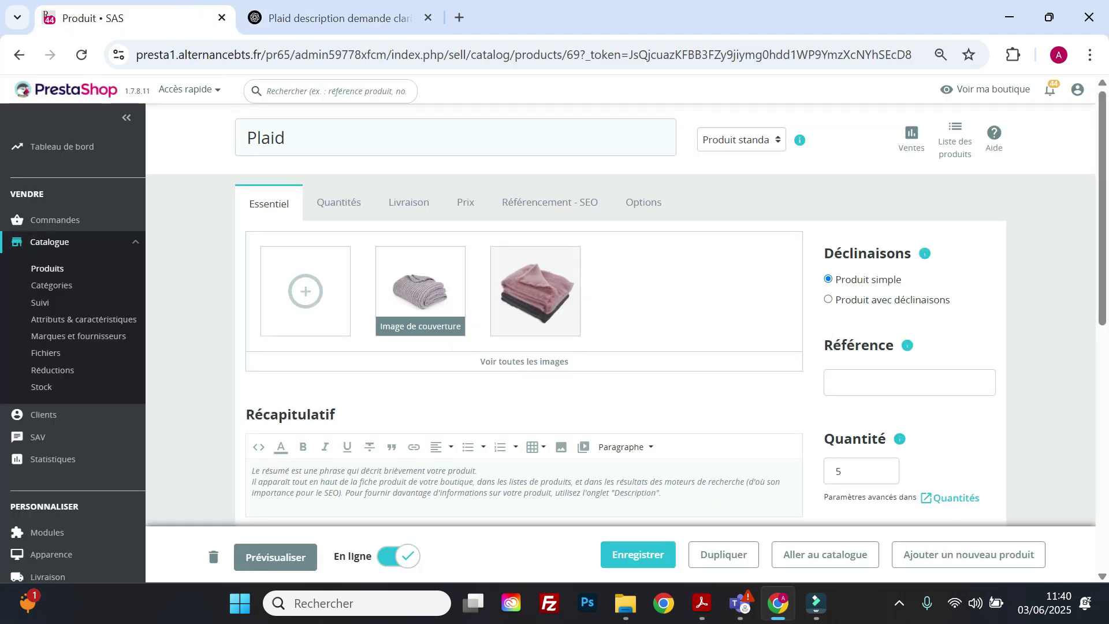
left_click_drag(317, 139, 229, 130)
right_click(284, 142)
left_click(322, 268)
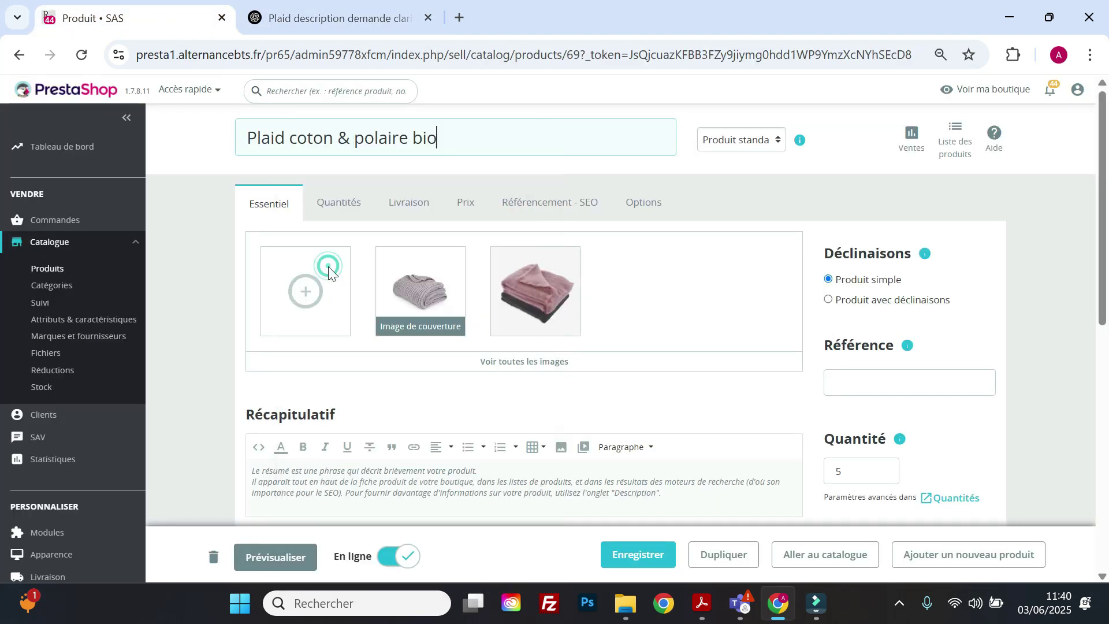
- Reuse the product name to caption the grey cover image "Plaid coton & polaire bio gris" and save the caption
left_click_drag(438, 142, 197, 130)
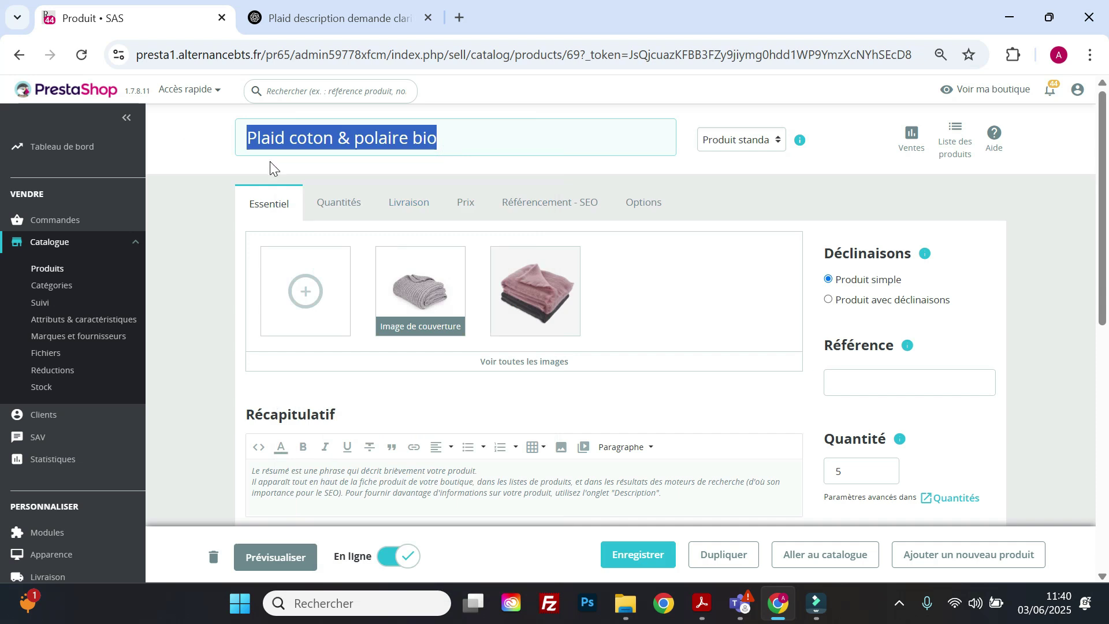
left_click(419, 297)
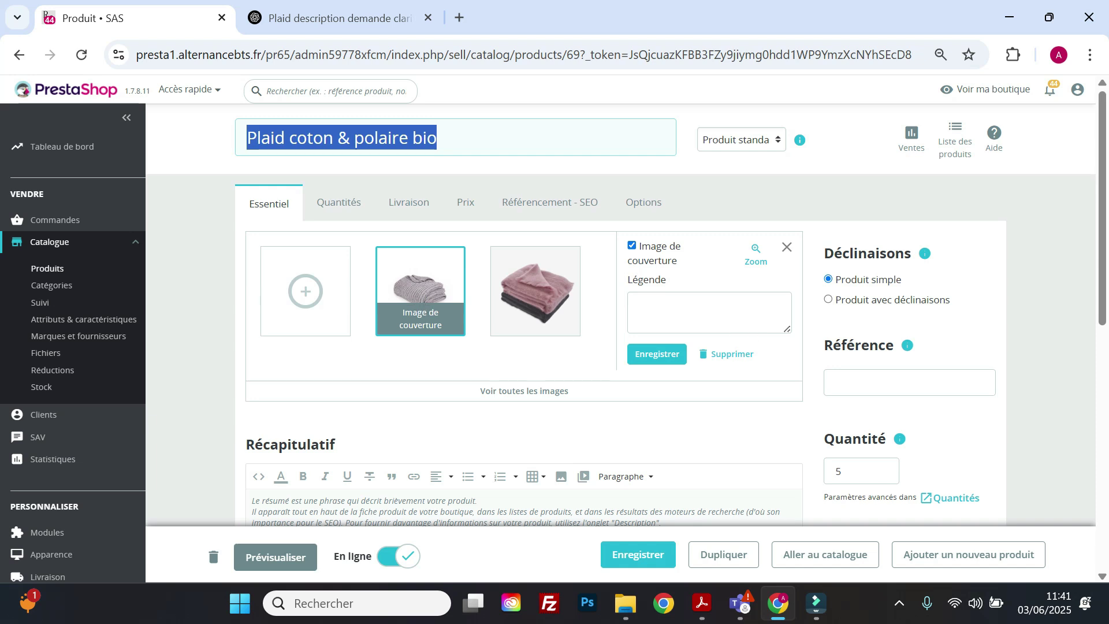
left_click(638, 309)
right_click(631, 309)
left_click(668, 384)
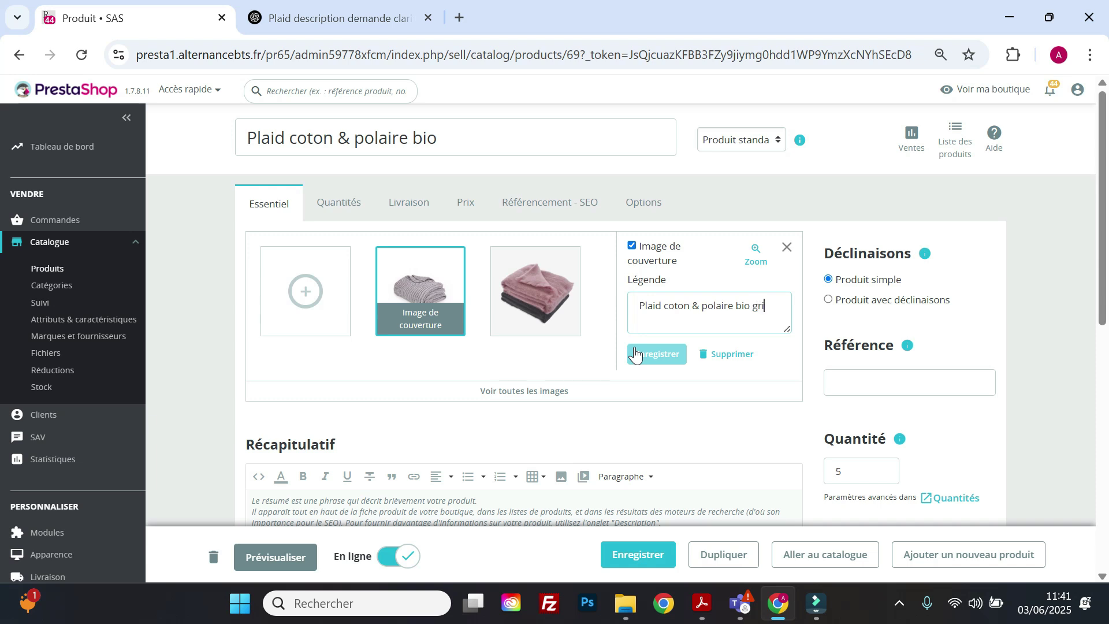
left_click(661, 359)
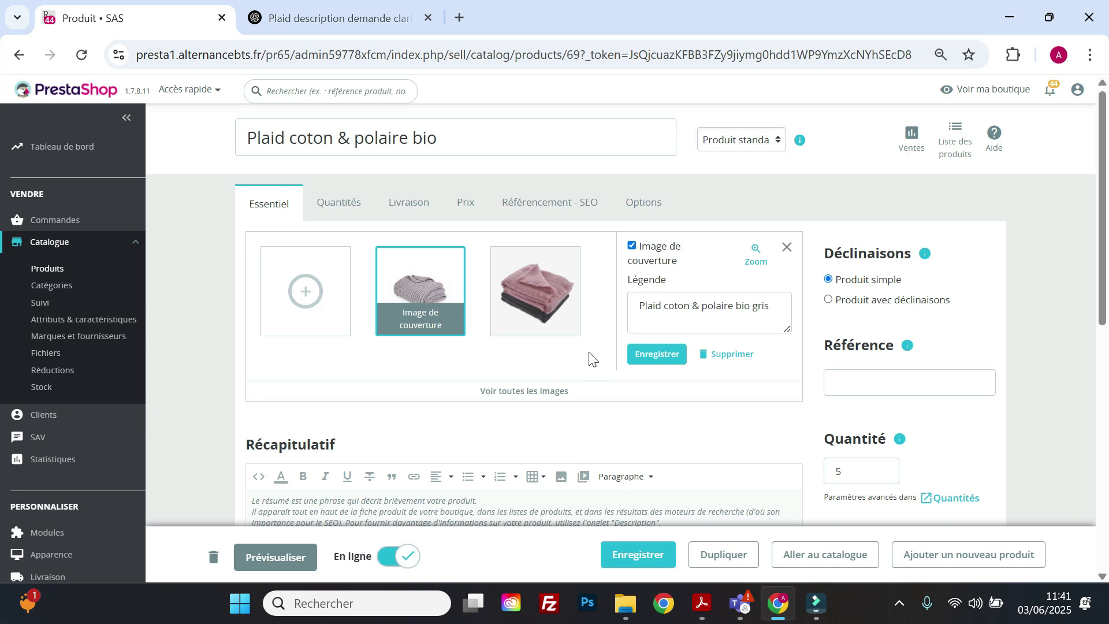
left_click(645, 355)
- Caption the pink plaid image "Plaid coton & polaire bio de couleur rose" and save the caption
left_click(564, 333)
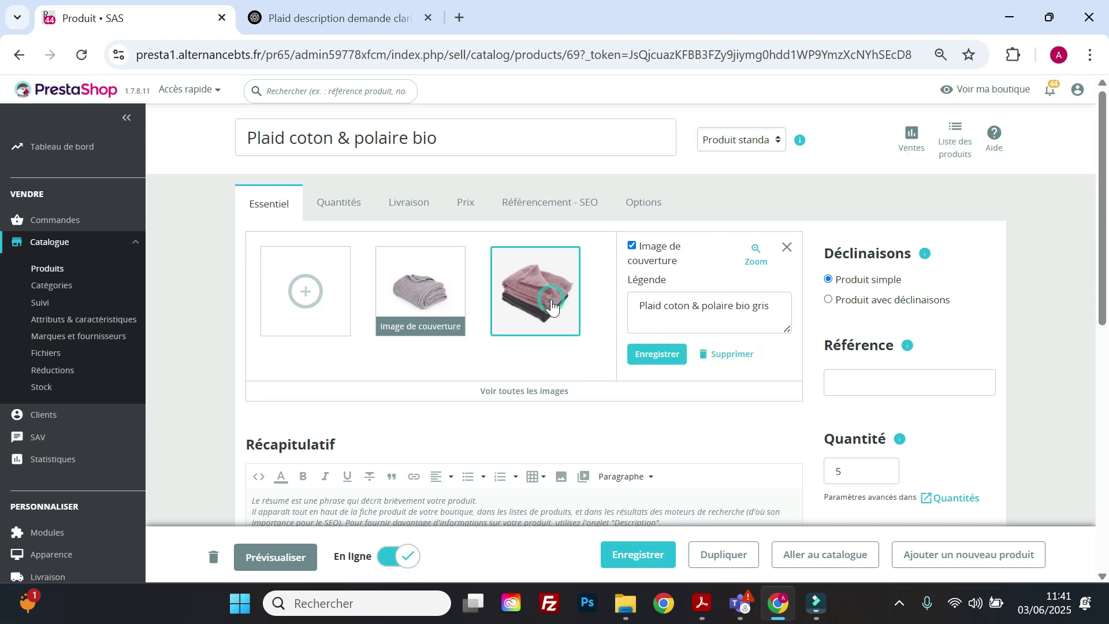
left_click(647, 311)
right_click(647, 311)
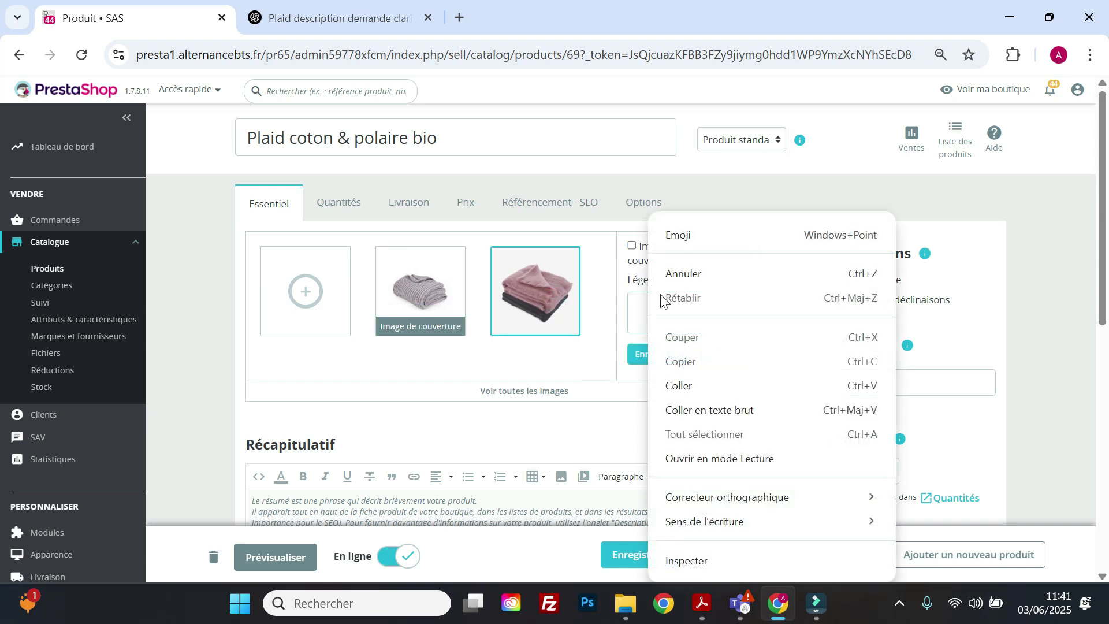
left_click(688, 383)
type("de couleur rose")
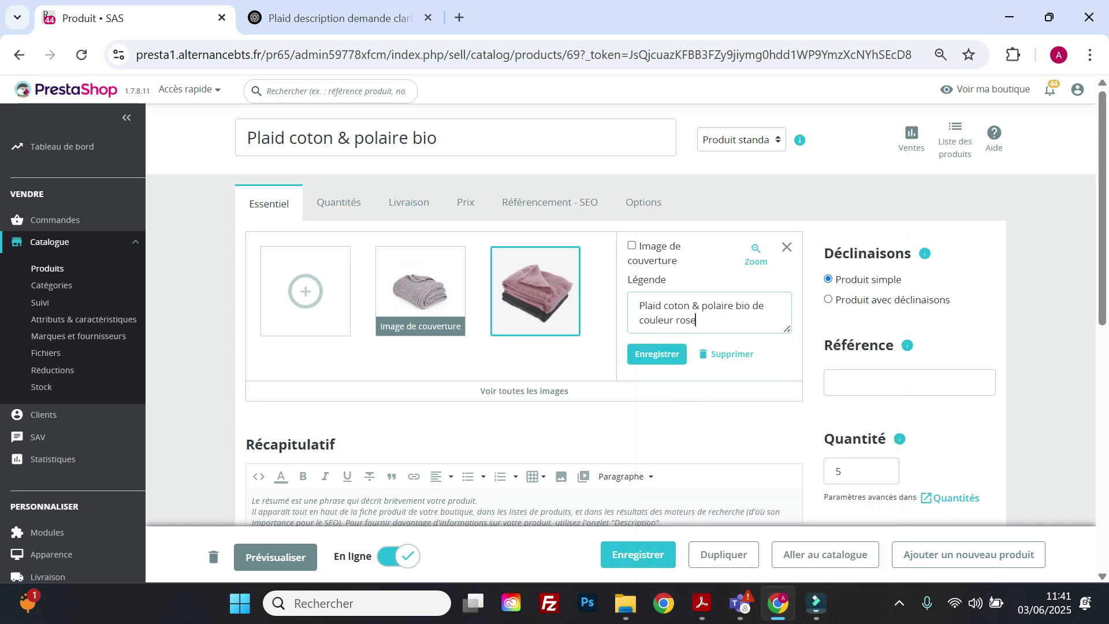
left_click(657, 354)
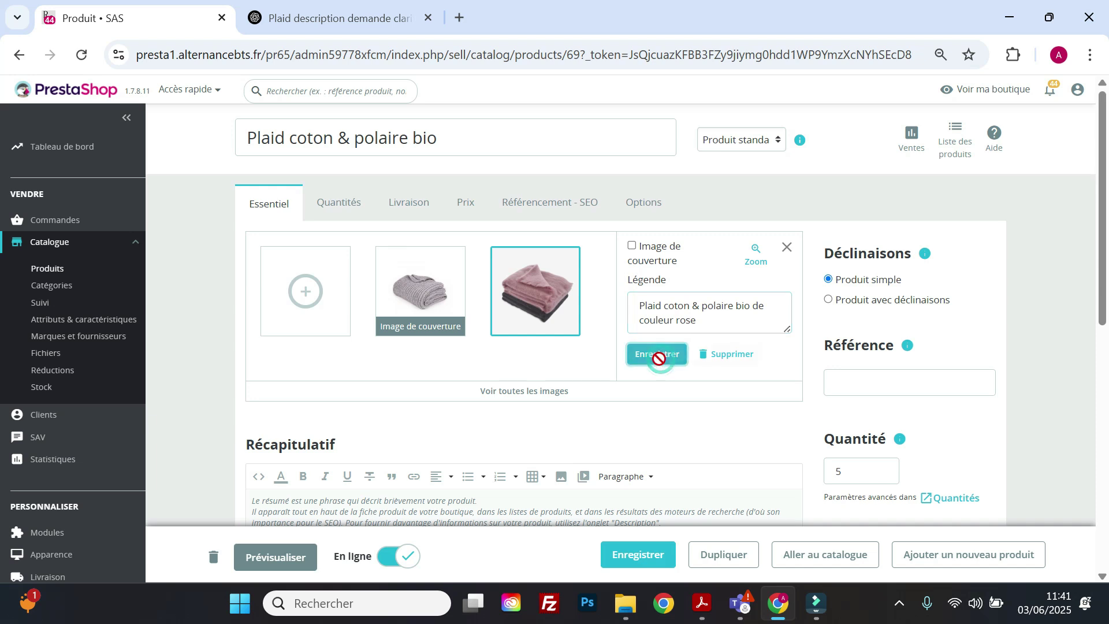
- Copy the Récapitulatif paragraph beginning "Plaid réversible en coton bio" from the ChatGPT conversation
left_click(391, 23)
scroll(468, 263, "down", 3)
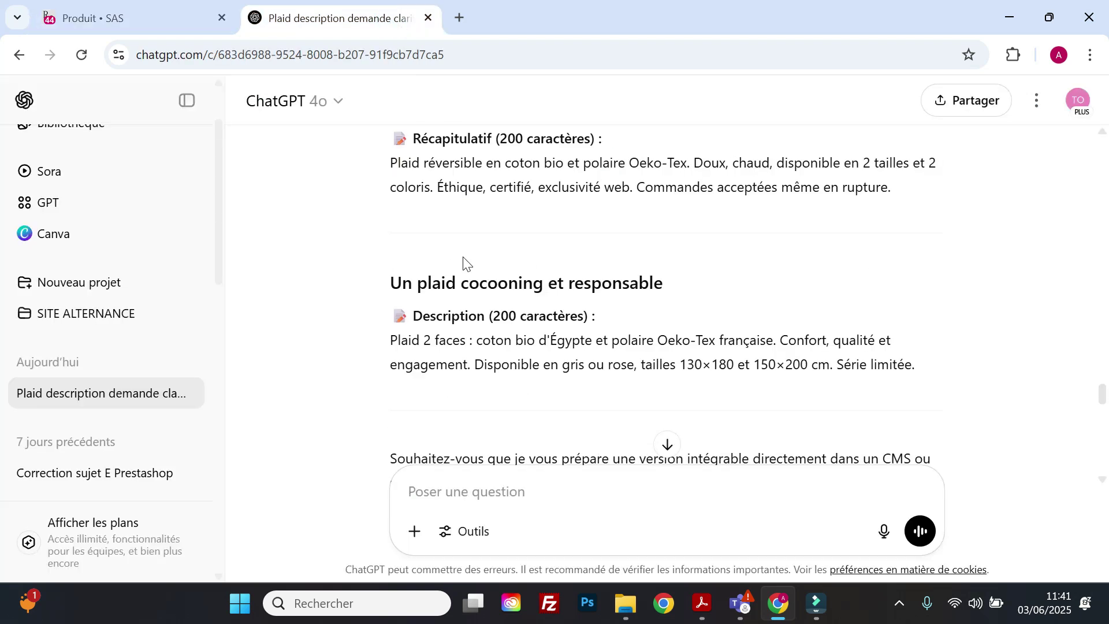
scroll(468, 263, "up", 2)
left_click_drag(911, 273, 389, 249)
right_click(421, 265)
left_click(456, 283)
- Paste the copied paragraph as the product's Récapitulatif in PrestaShop and append "Idéal pour vos soirées séries sur Netflix."
left_click(166, 27)
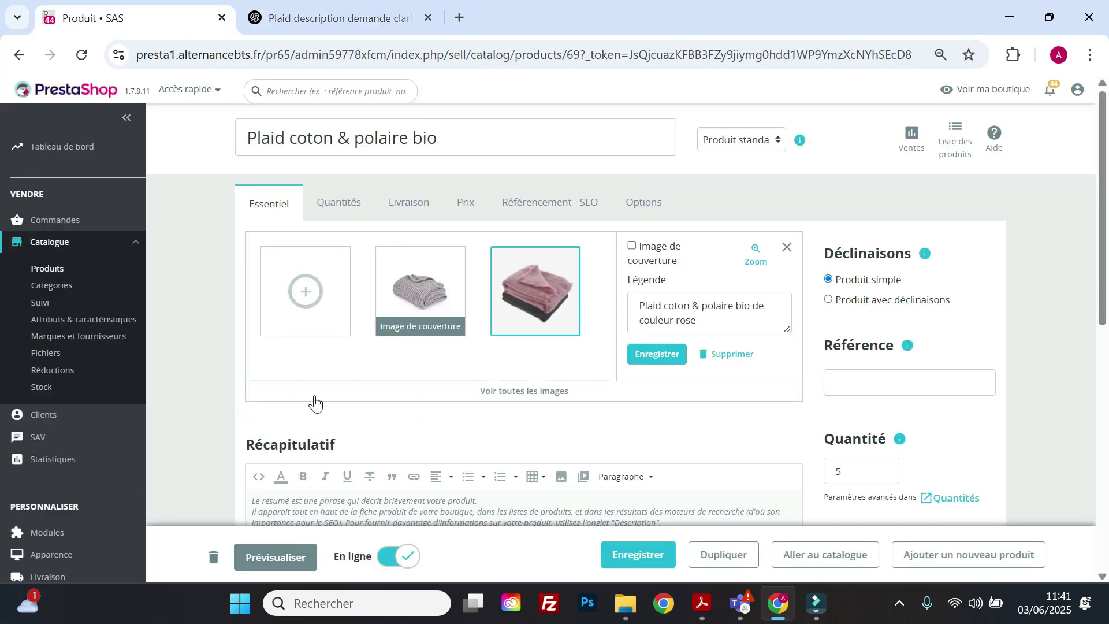
scroll(315, 405, "down", 1)
left_click(300, 435)
right_click(302, 435)
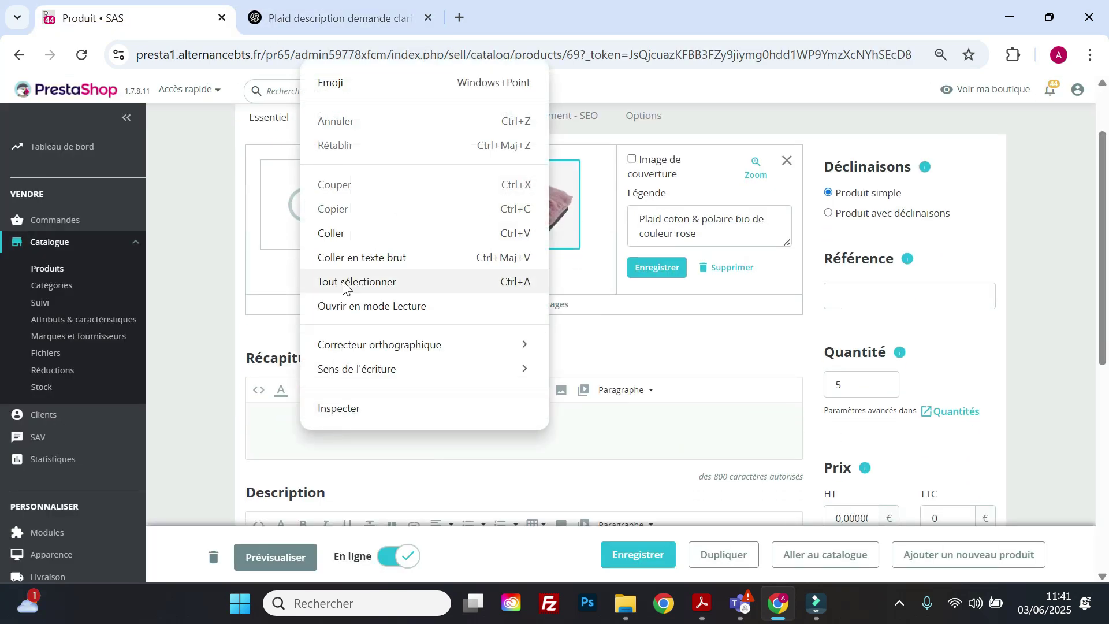
left_click(354, 233)
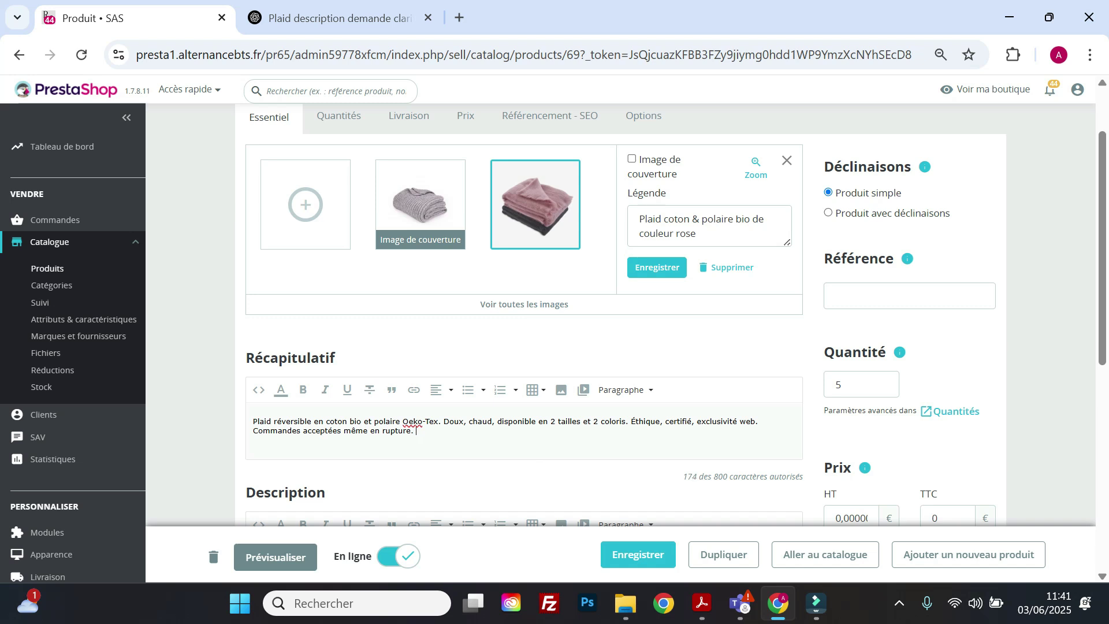
type("l pour vos soirées séries sur Netflix.")
- Copy the title "Plaid coton & polaire bio – douceur et chaleur garanties" from the revised H2/H3 version in ChatGPT
scroll(548, 345, "down", 3)
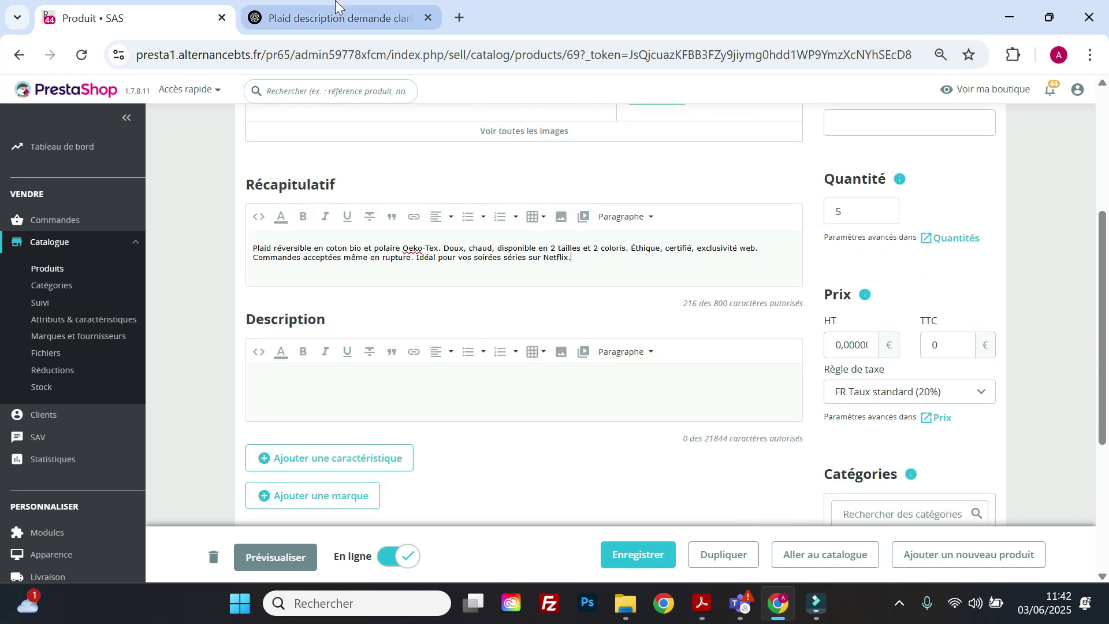
left_click(339, 18)
left_click_drag(670, 376, 376, 353)
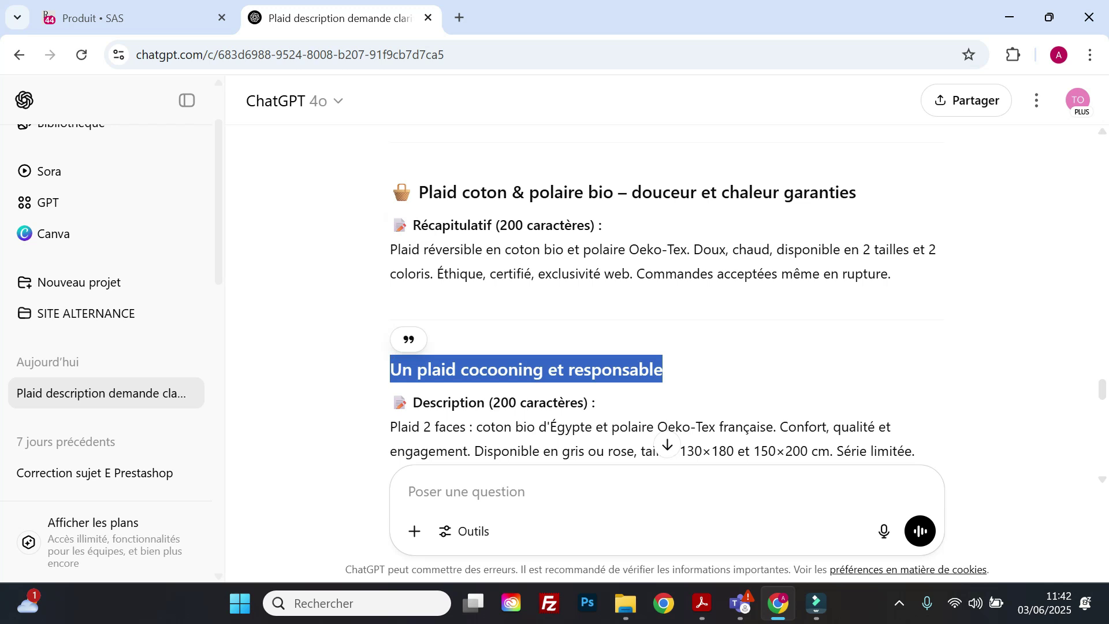
scroll(530, 287, "down", 12)
scroll(524, 306, "up", 7)
scroll(531, 315, "up", 15)
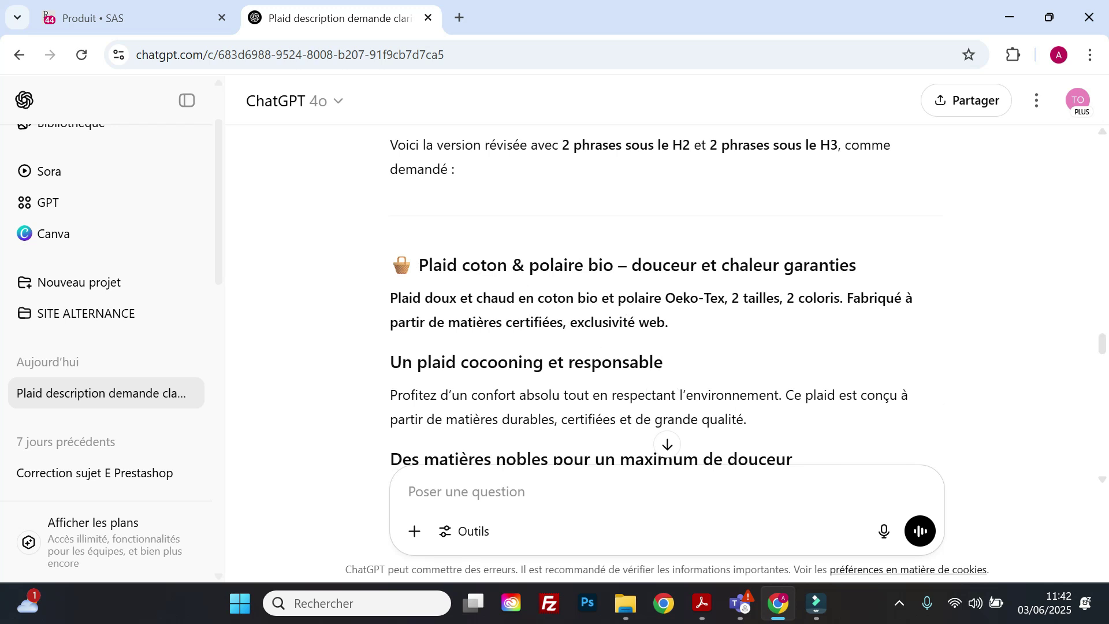
left_click_drag(419, 265, 870, 270)
right_click(814, 264)
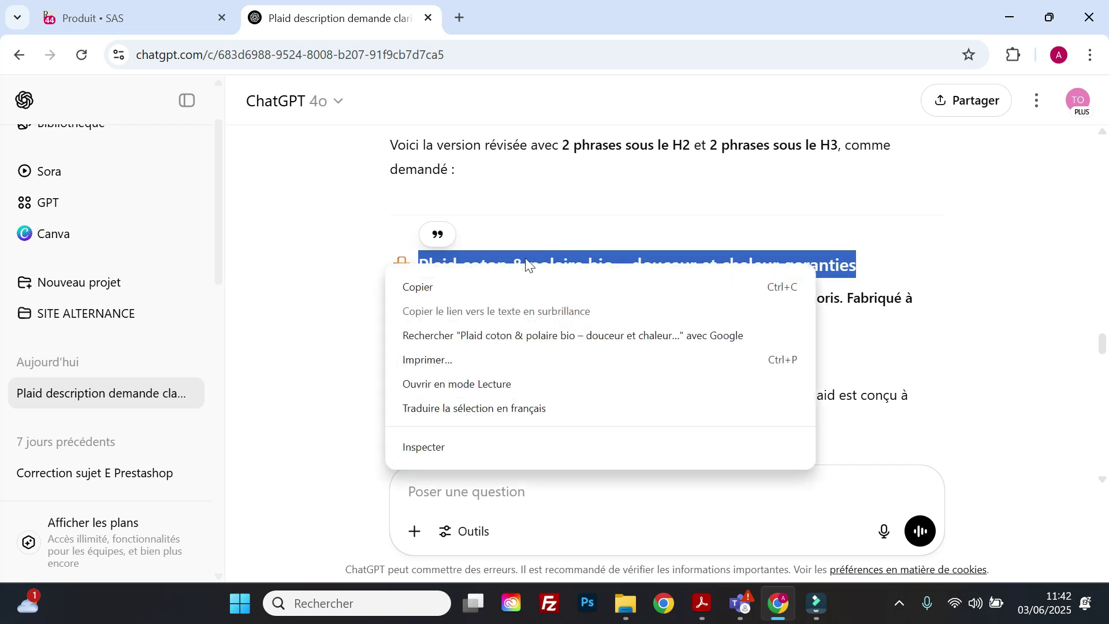
left_click(473, 275)
- Paste the title into the PrestaShop product's Description, format it as Heading 2 and start a new line below
left_click(104, 18)
left_click(328, 370)
right_click(329, 377)
left_click(369, 175)
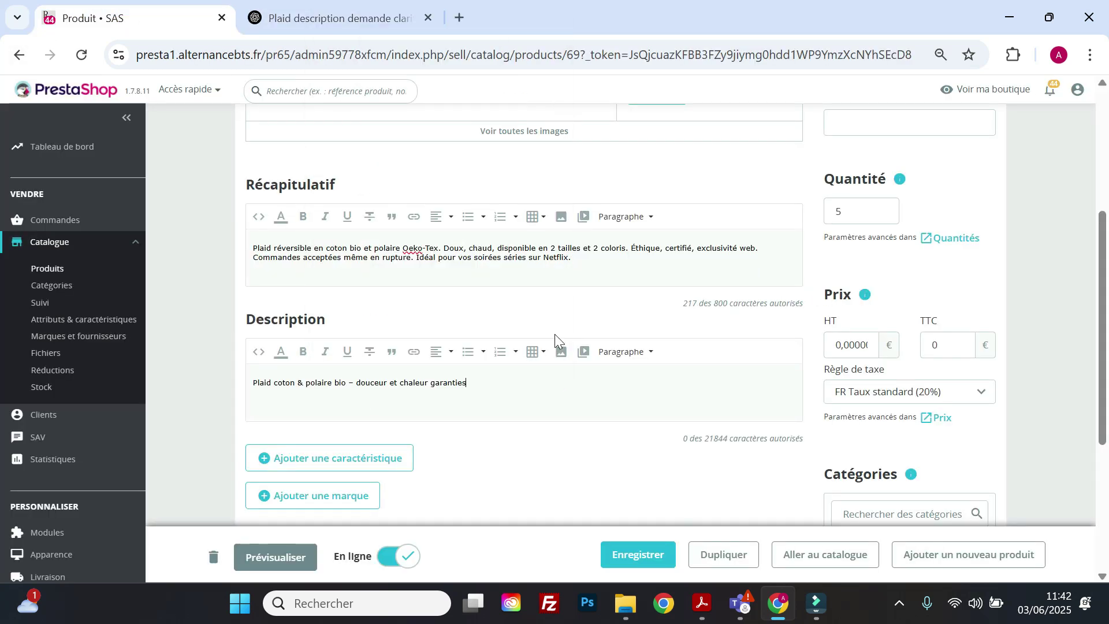
left_click(644, 352)
left_click(645, 420)
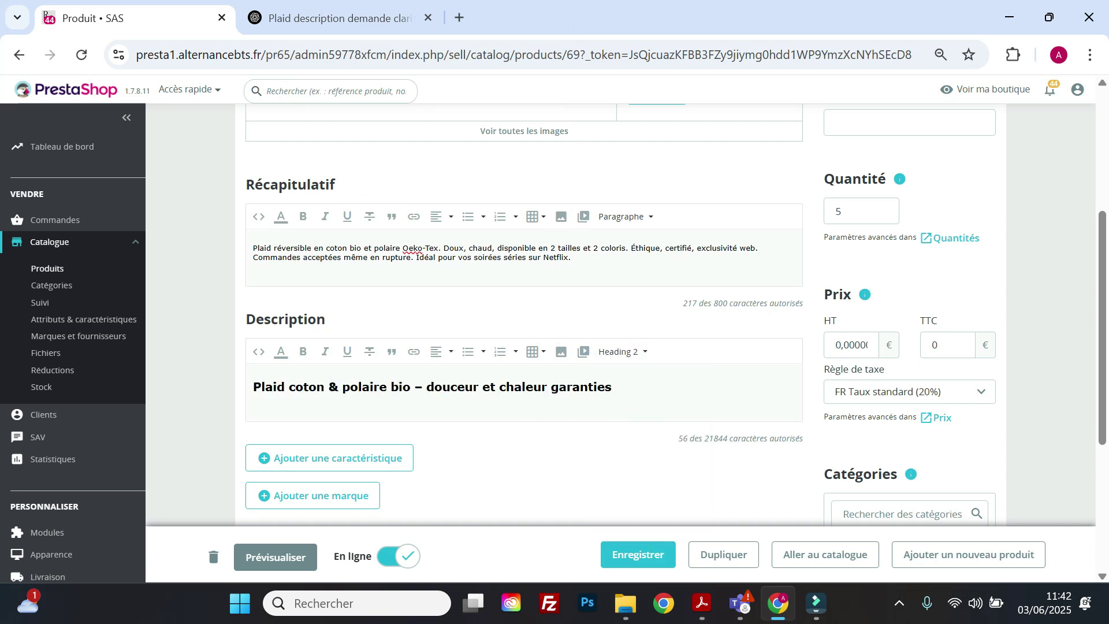
key("Return")
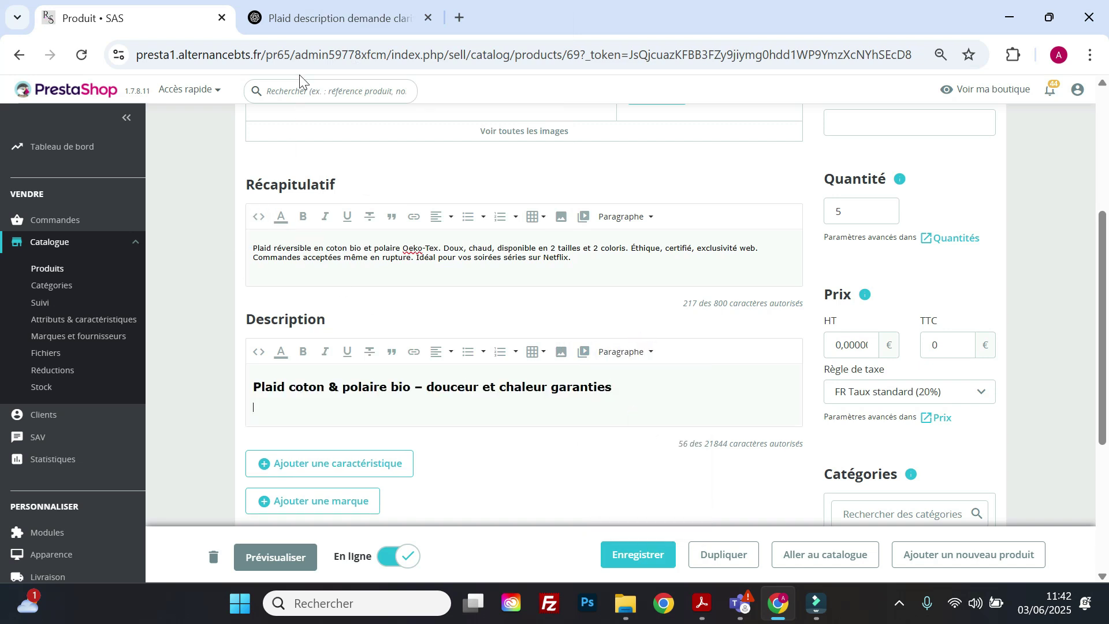
- Copy the "Profitez d'un confort absolu" paragraph under "Un plaid cocooning et responsable" in ChatGPT
left_click(317, 18)
scroll(665, 289, "down", 2)
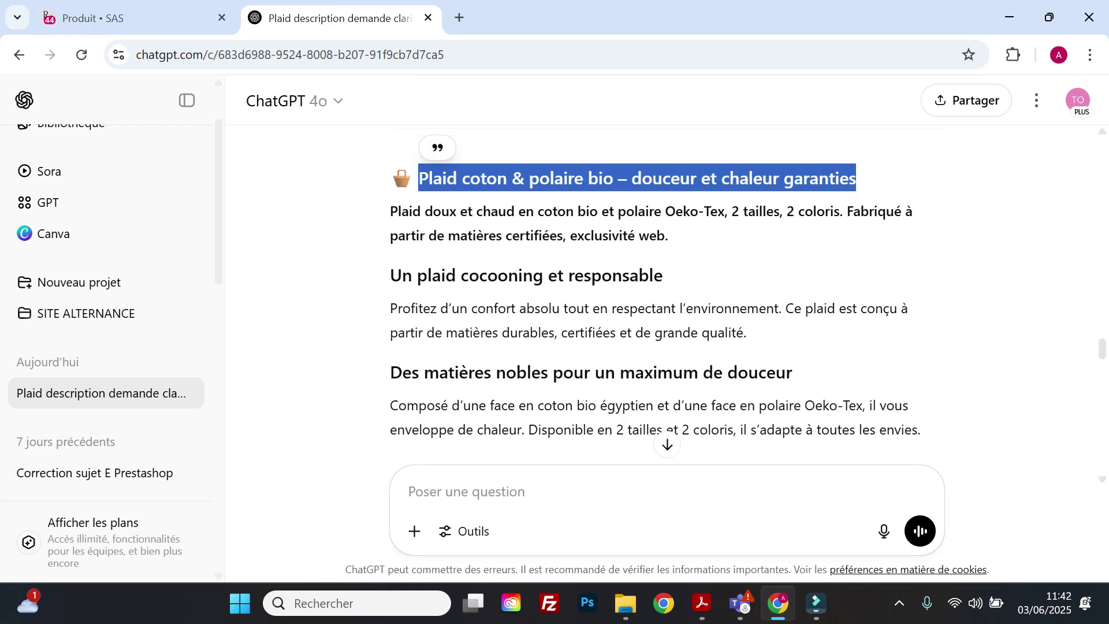
left_click_drag(750, 338, 375, 304)
right_click(467, 317)
left_click(479, 341)
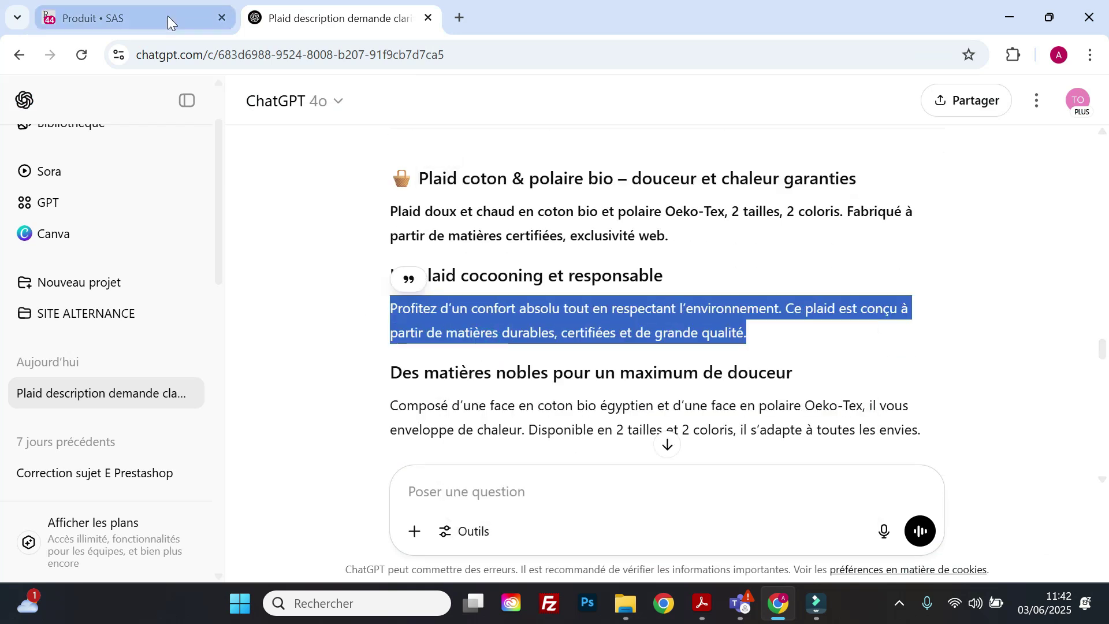
- Paste the copied paragraph under the title in the PrestaShop product's Description and start a new line below it
left_click(168, 16)
right_click(319, 413)
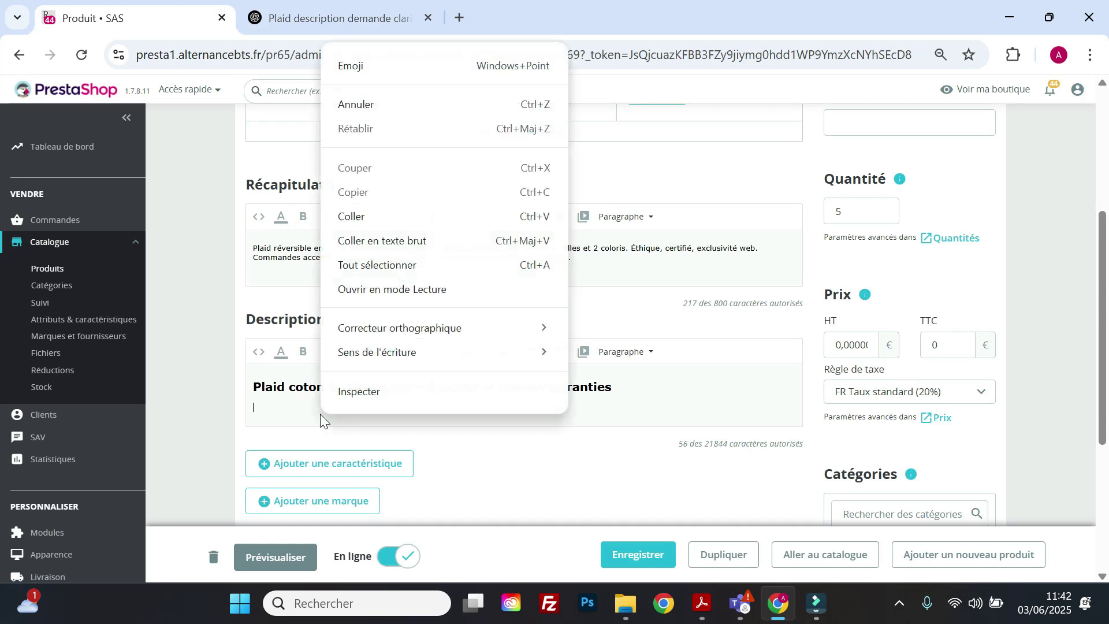
left_click(374, 214)
key("Return")
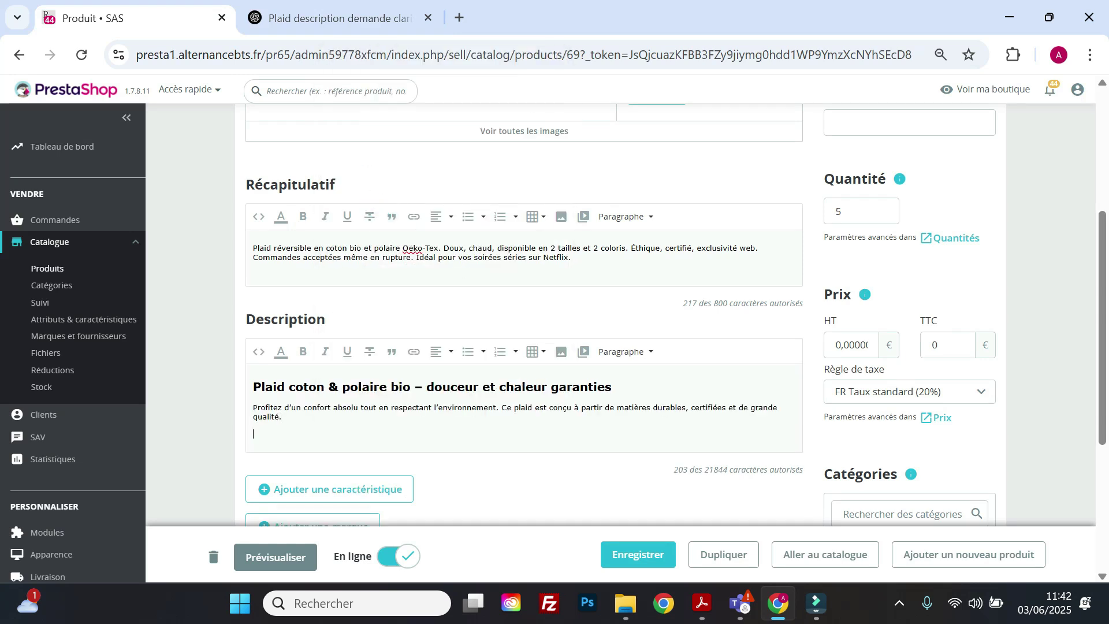
- Copy the heading "Des matières nobles pour un maximum de douceur" together with its paragraph from the ChatGPT answer
left_click(299, 18)
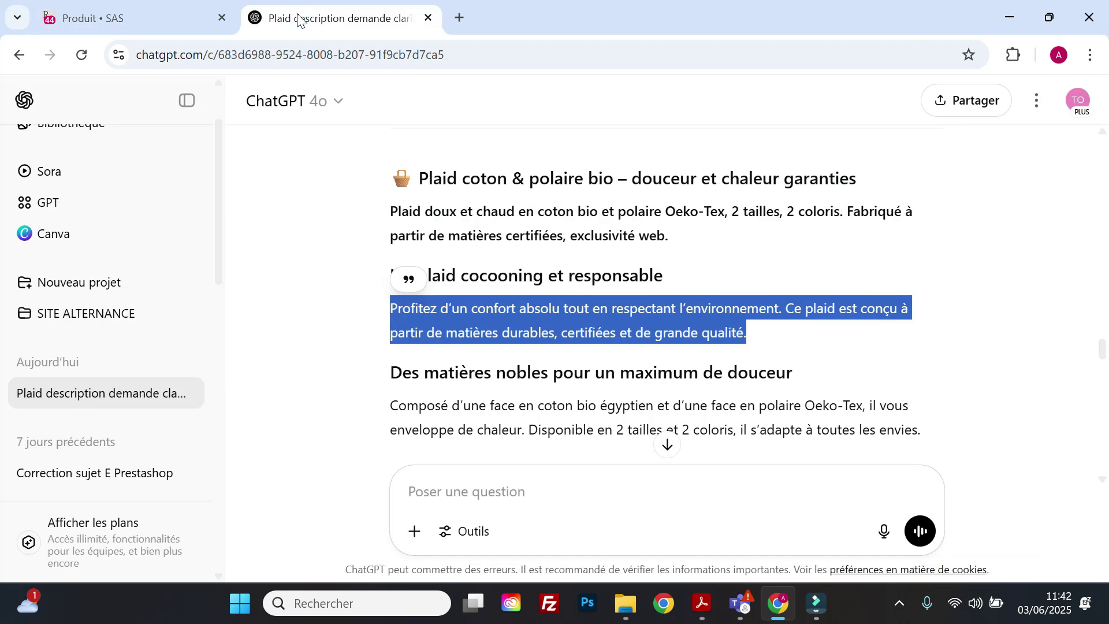
left_click_drag(809, 385, 390, 388)
right_click(411, 373)
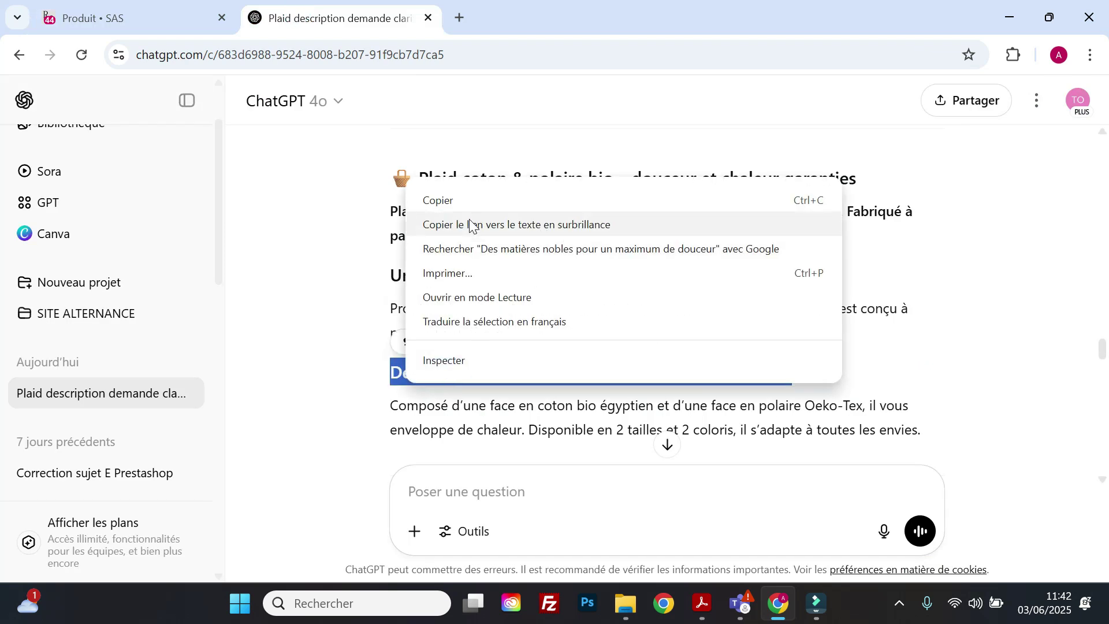
left_click(731, 413)
scroll(731, 412, "down", 2)
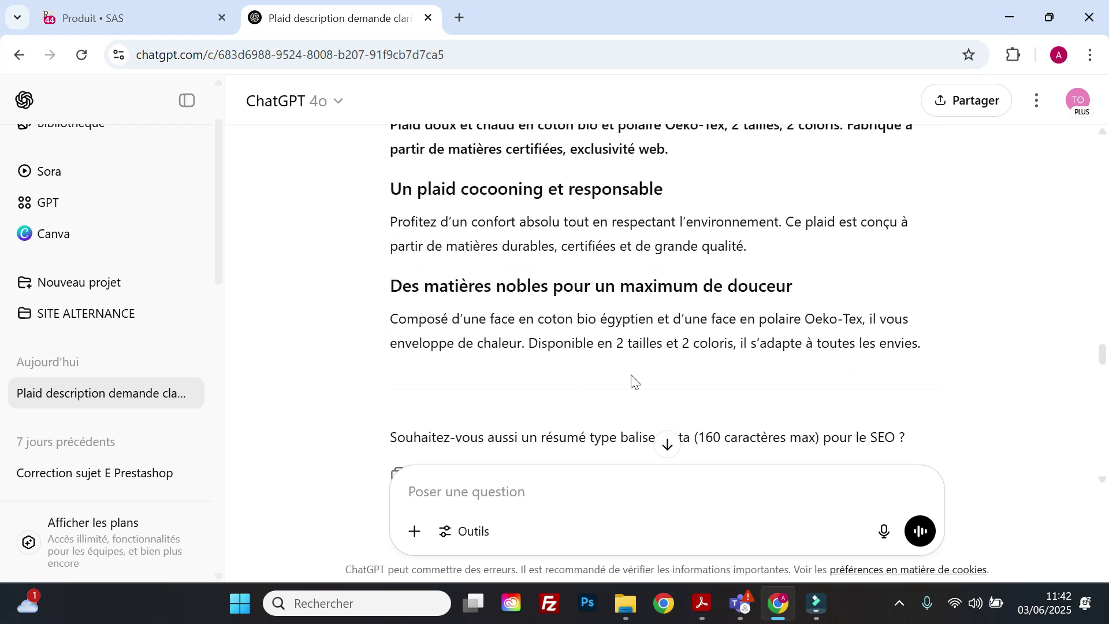
left_click_drag(924, 345, 388, 279)
right_click(425, 284)
left_click(471, 300)
- Paste the copied heading and paragraph at the end of the product's Description in PrestaShop
left_click(149, 6)
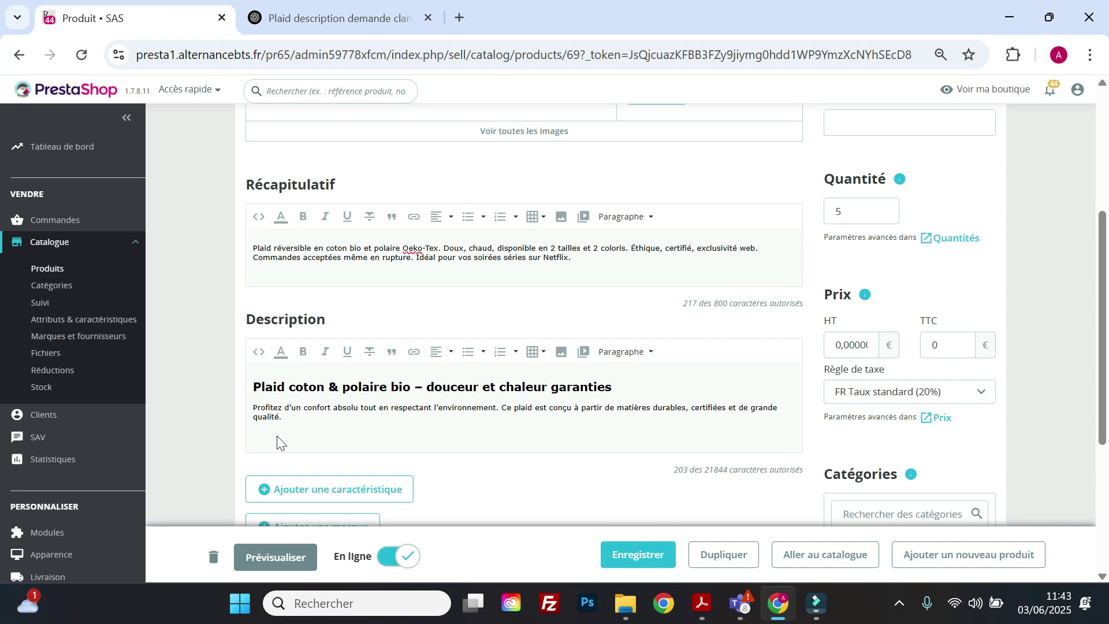
right_click(276, 436)
left_click(337, 245)
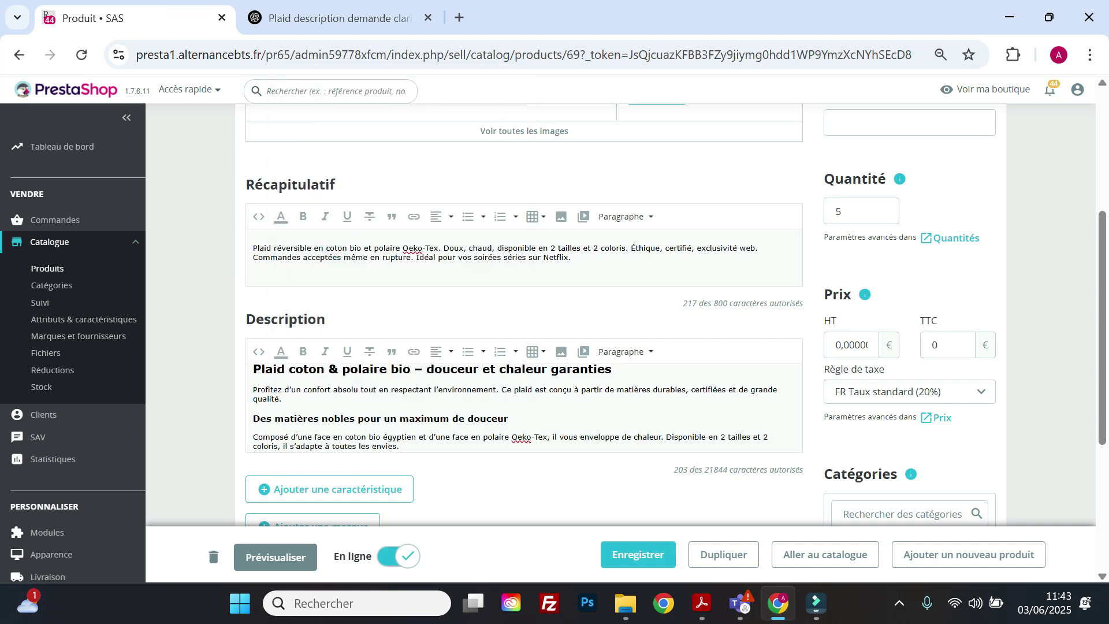
- Check the formatting of the headings and paragraphs in the Description, and save the product
left_click_drag(504, 418, 252, 420)
key("End")
left_click_drag(402, 446, 246, 447)
left_click(497, 437)
scroll(389, 436, "up", 2)
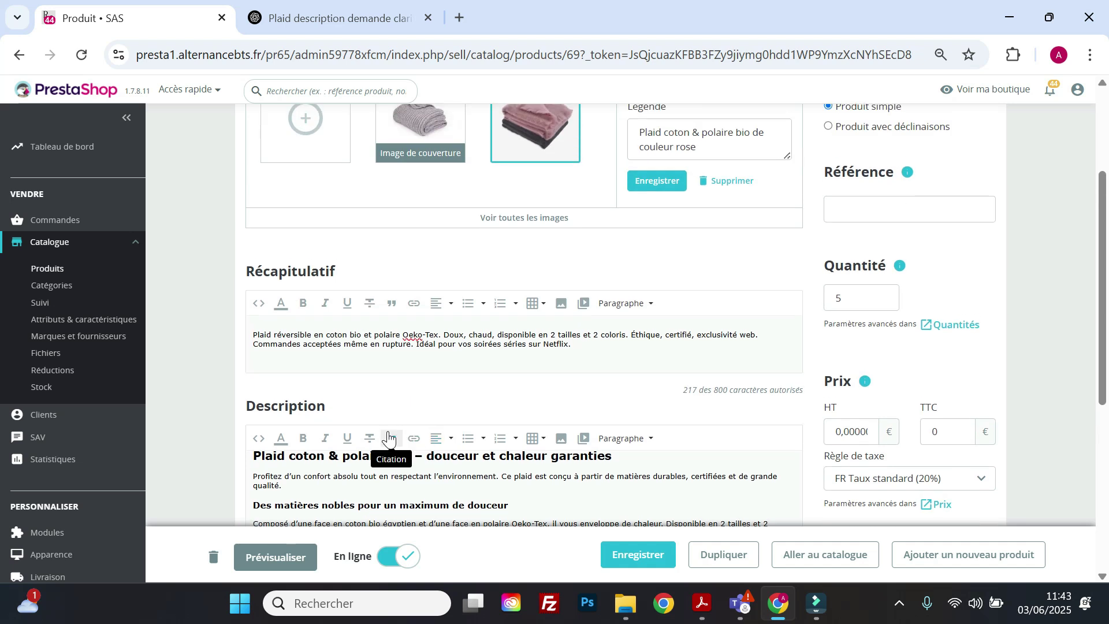
scroll(523, 373, "up", 1)
scroll(527, 376, "down", 3)
left_click(459, 369)
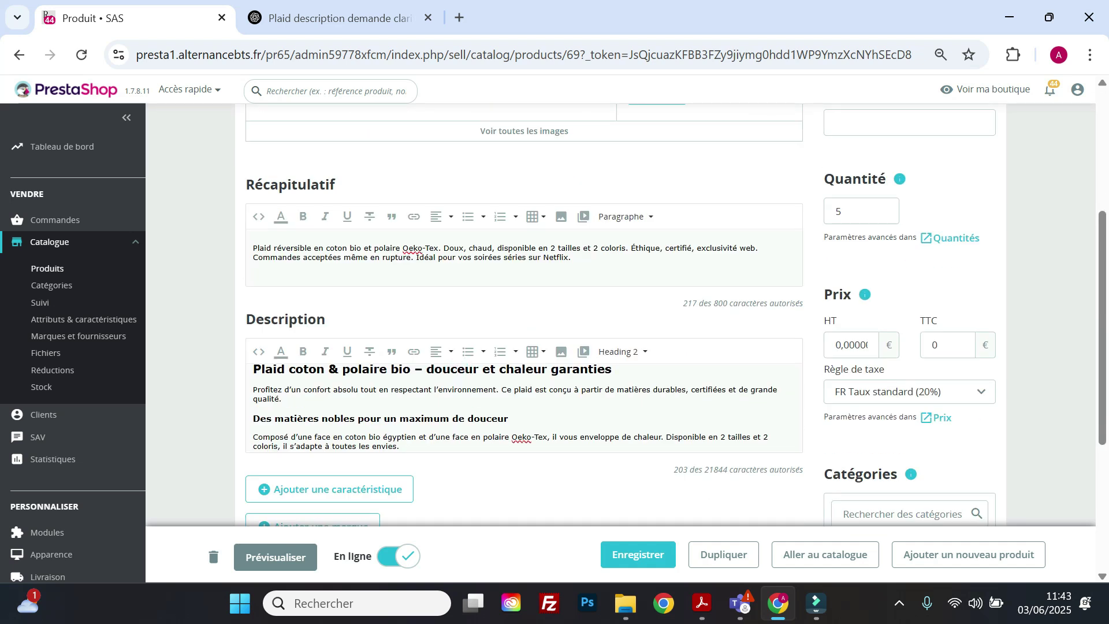
scroll(453, 453, "down", 4)
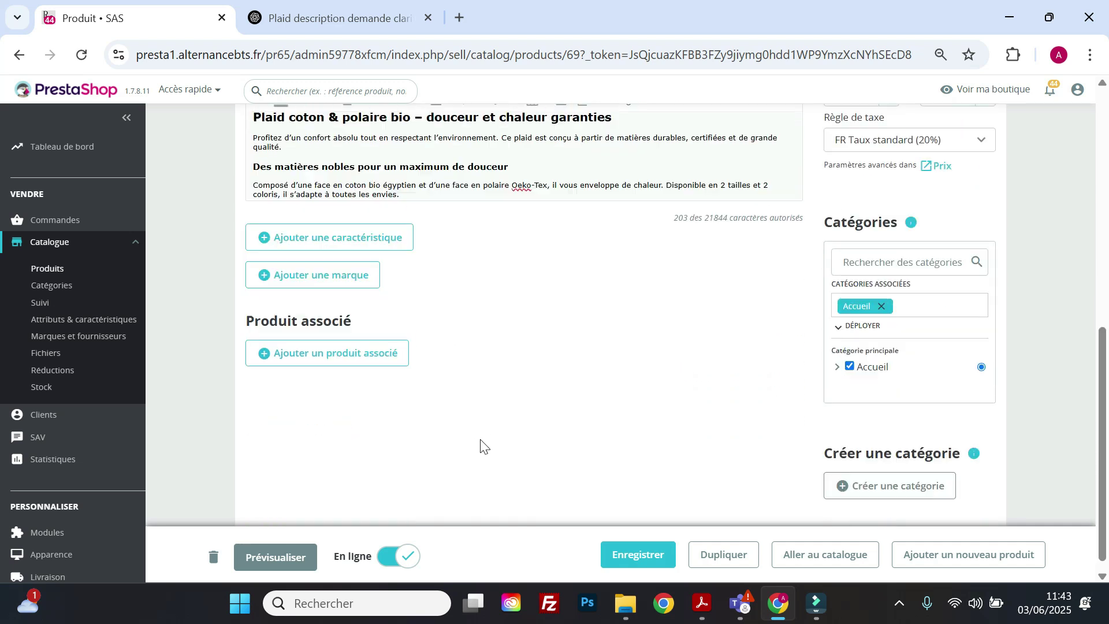
left_click(612, 552)
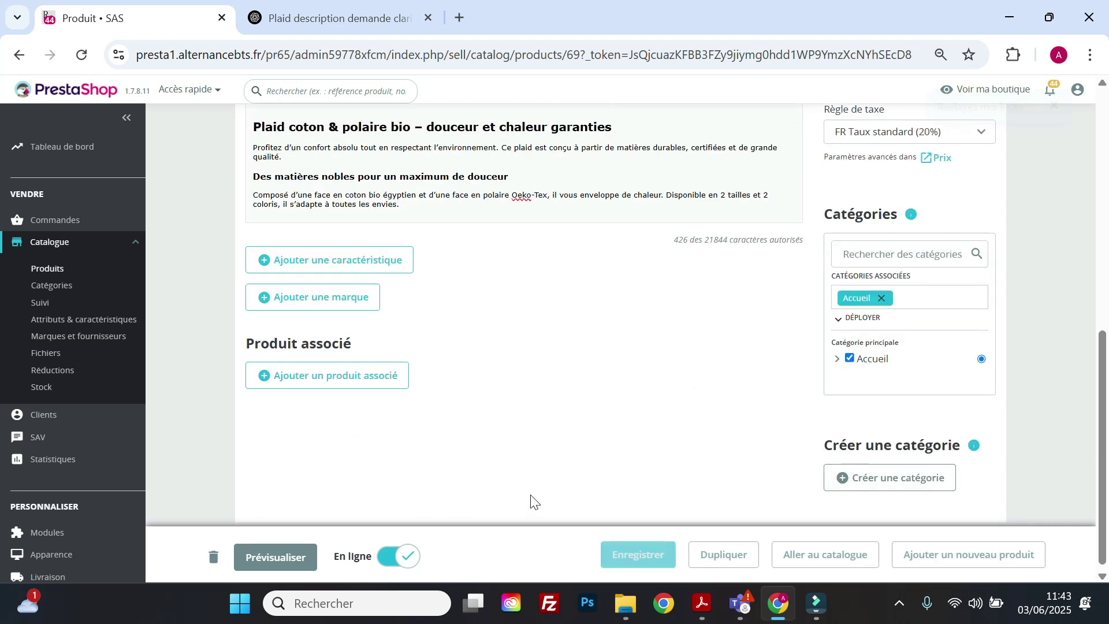
- Add the feature "Origine polyester" to the product with the predefined value France
left_click(317, 260)
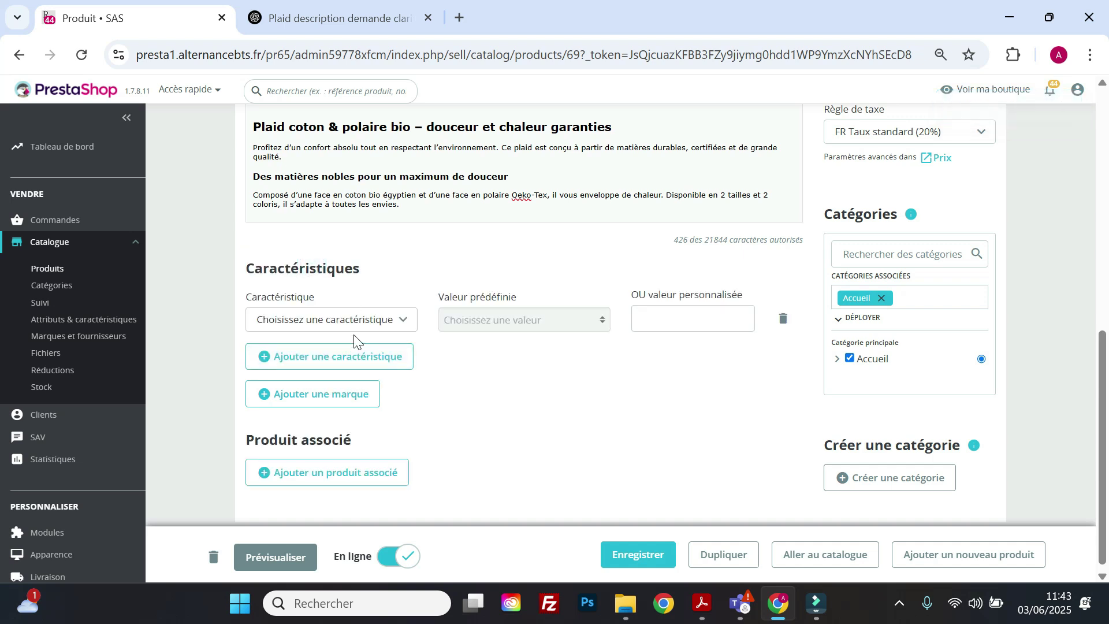
left_click(357, 320)
scroll(334, 396, "down", 3)
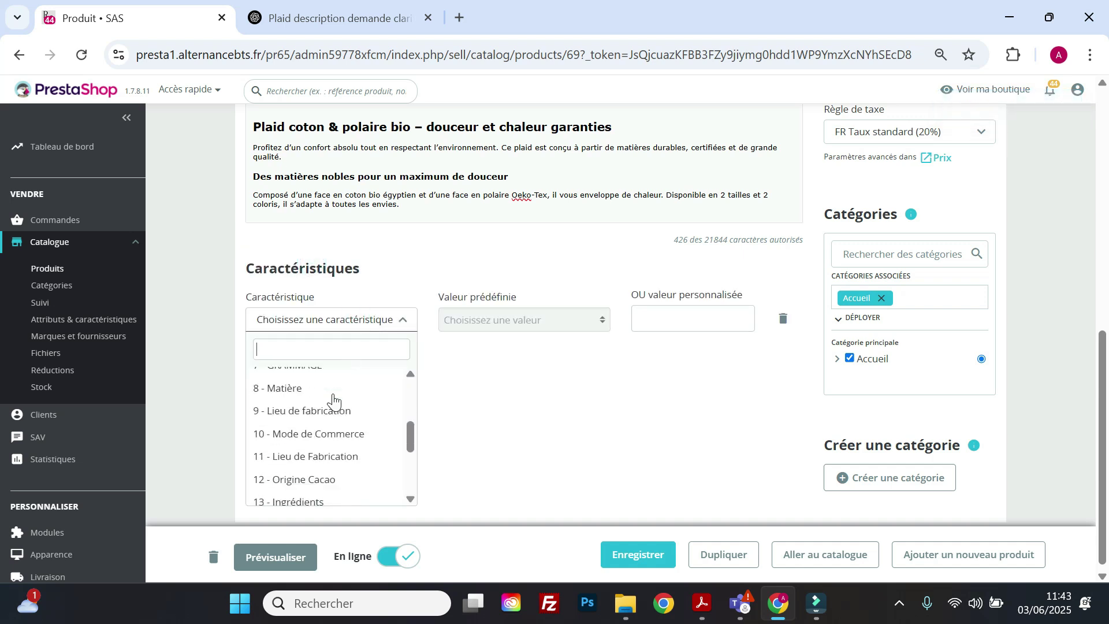
scroll(334, 398, "down", 4)
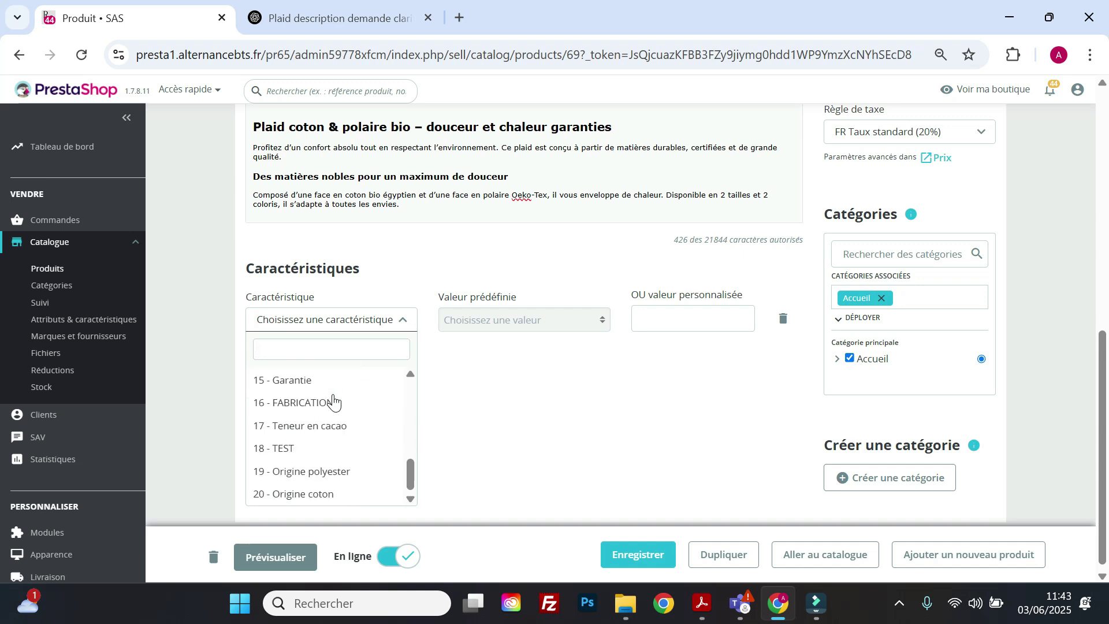
left_click(322, 471)
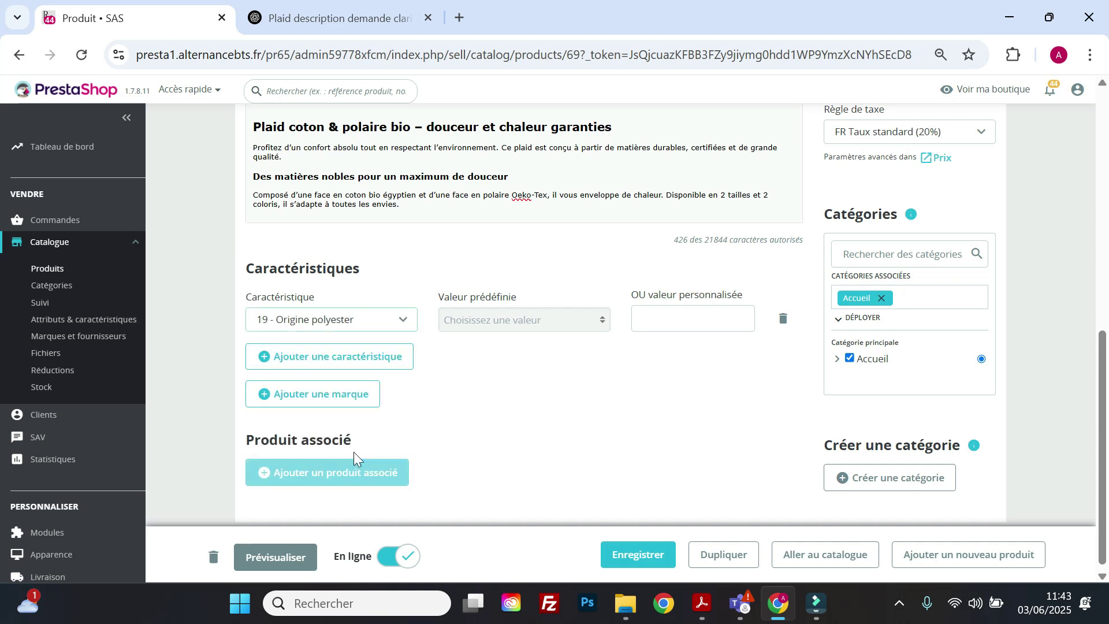
left_click(520, 321)
left_click(494, 361)
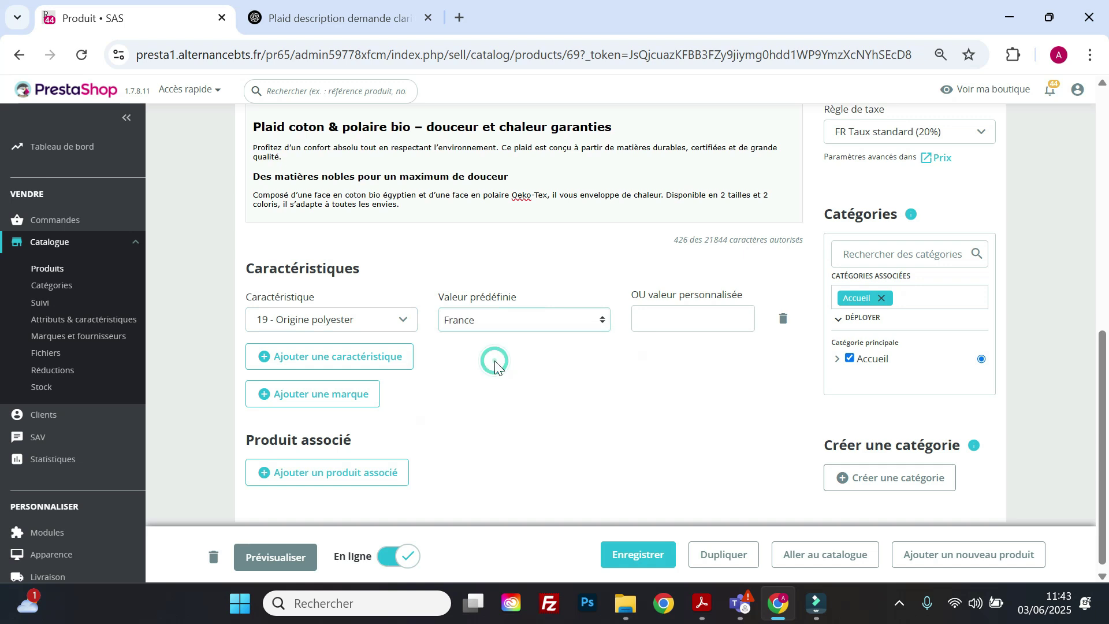
- Add a second feature, "Origine coton", with the predefined value Egypte
left_click(361, 367)
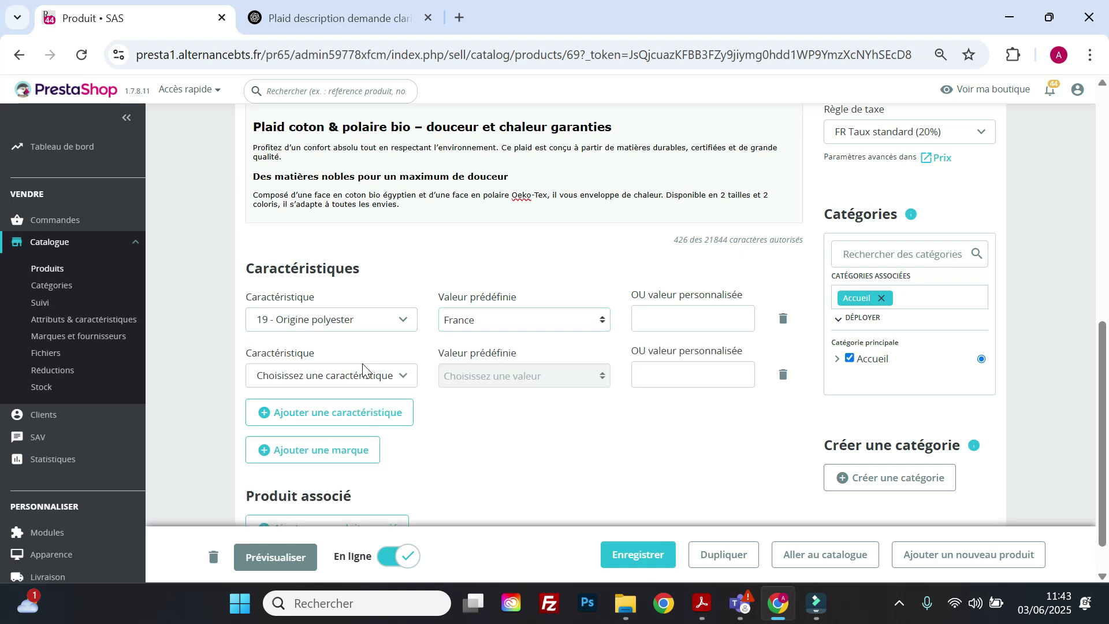
left_click(372, 380)
scroll(298, 485, "down", 6)
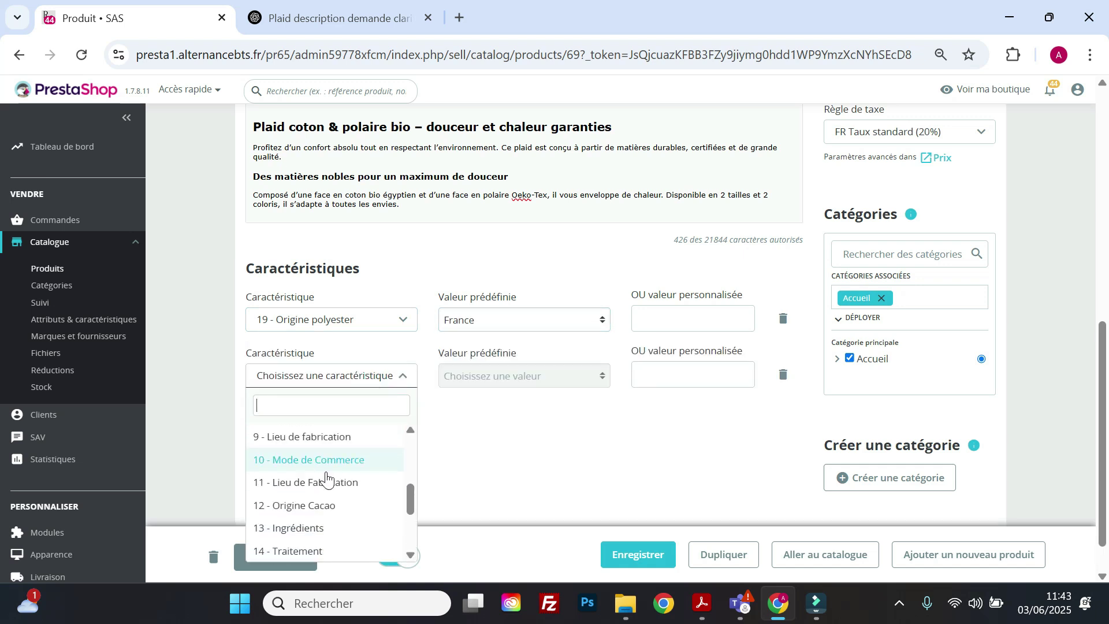
left_click(316, 551)
left_click(539, 378)
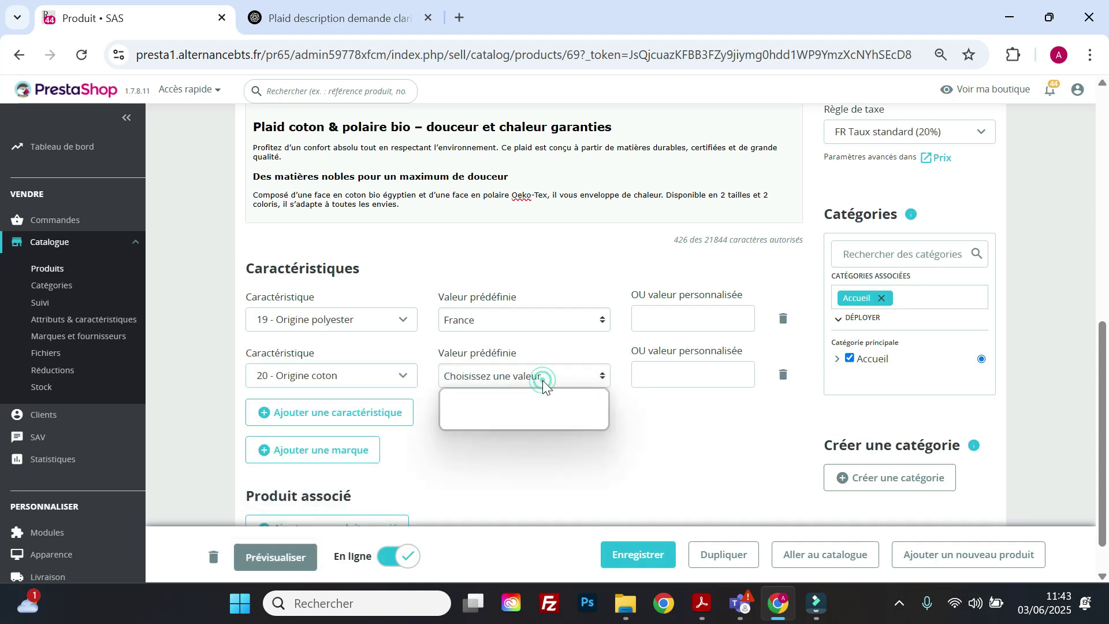
left_click(494, 420)
- Save the product, preview its store page and examine the description and the product details with the technical sheet
left_click(613, 549)
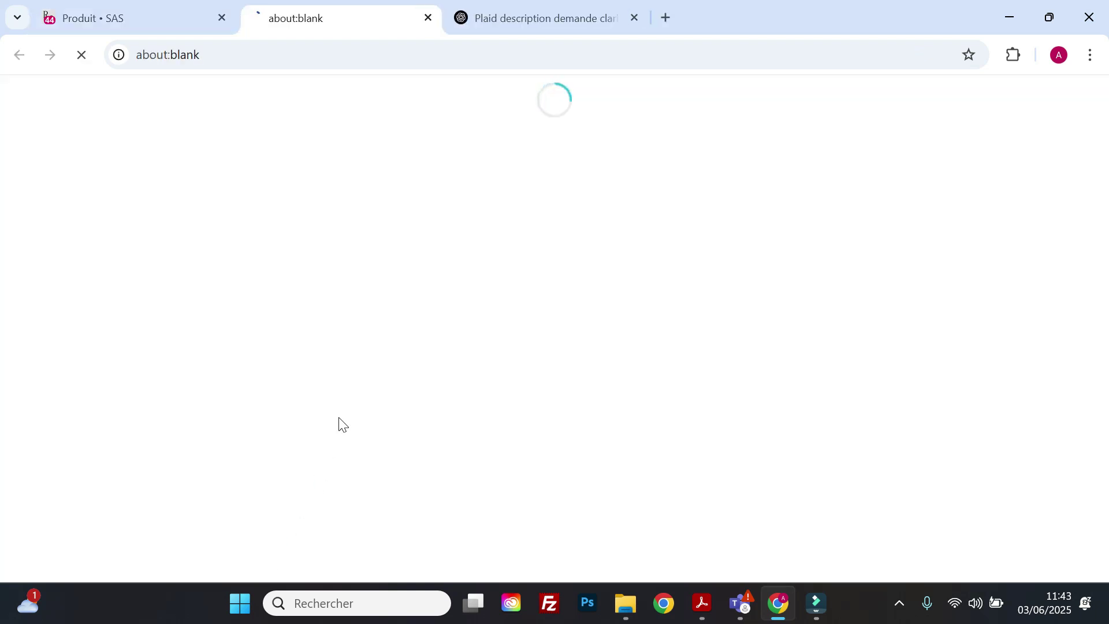
scroll(421, 341, "down", 4)
scroll(428, 328, "down", 2)
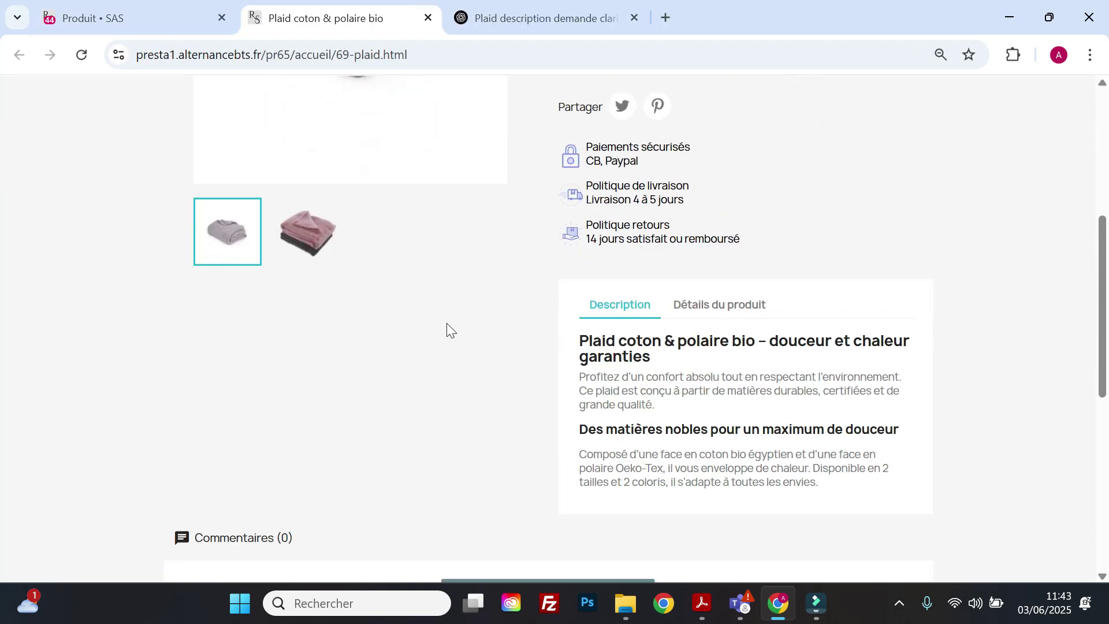
left_click(713, 306)
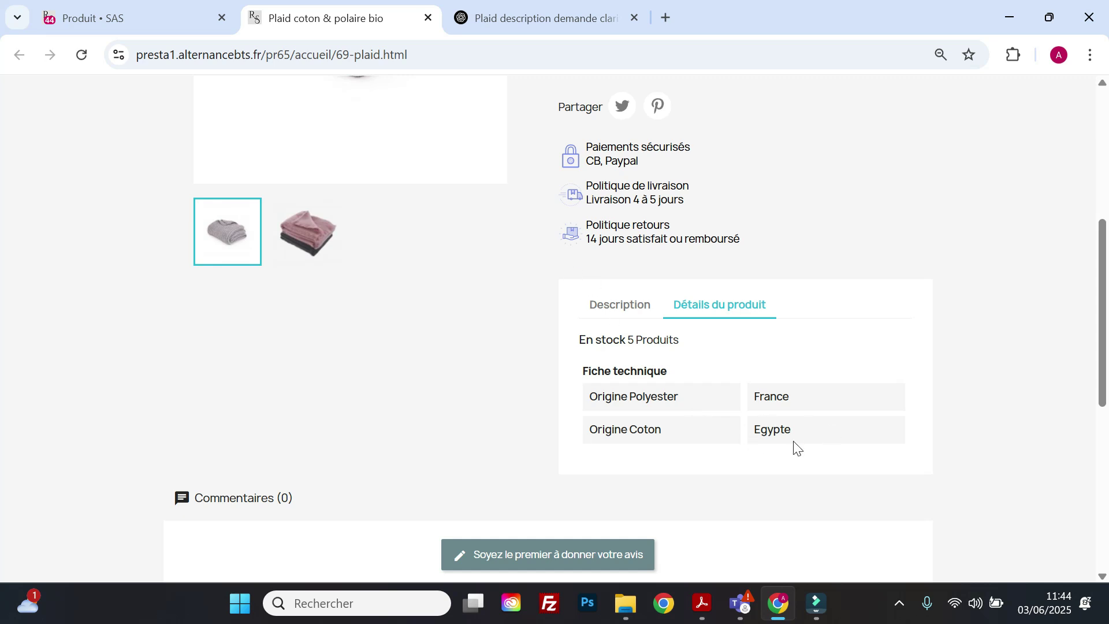
- Back in the PrestaShop product editor, add "Mug The best is yet to come" (demo_11) as an associated product and save
left_click(104, 21)
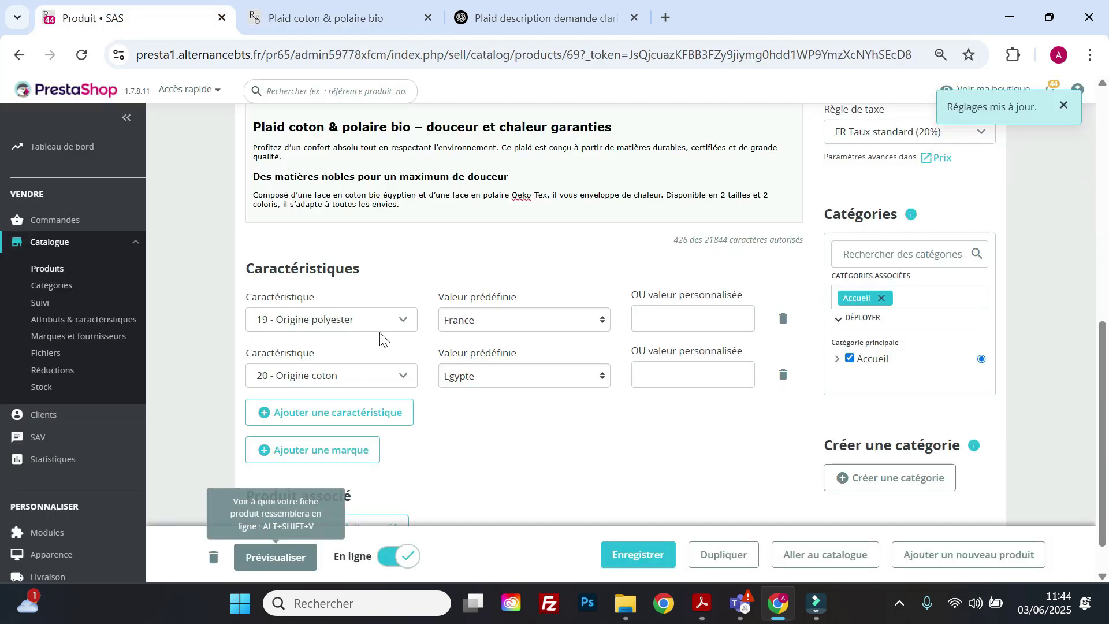
scroll(382, 335, "down", 1)
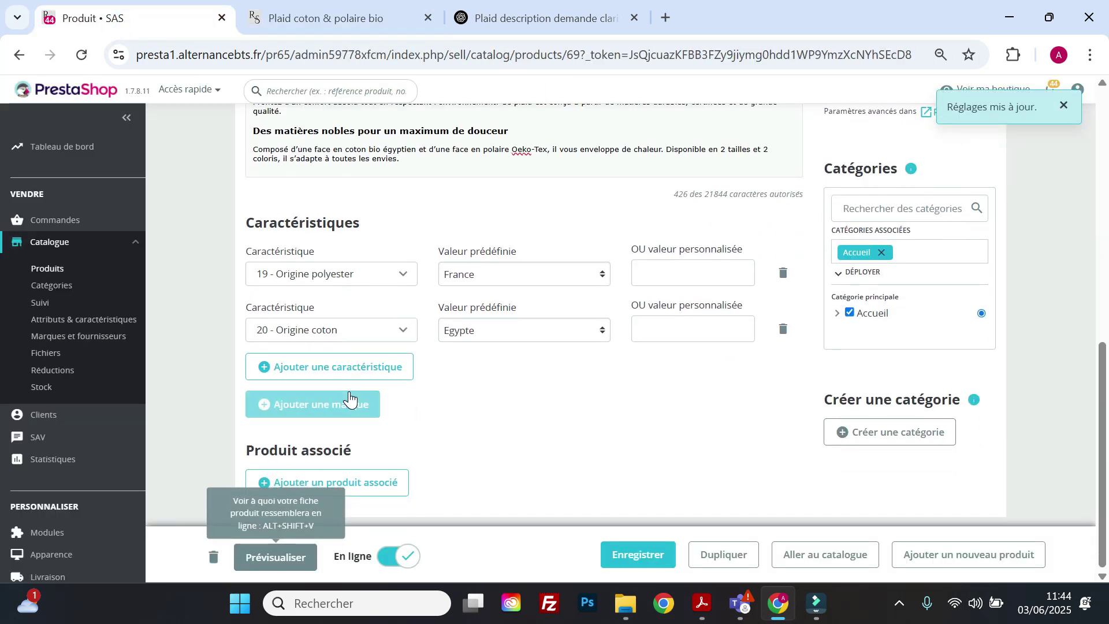
left_click(363, 492)
left_click(368, 482)
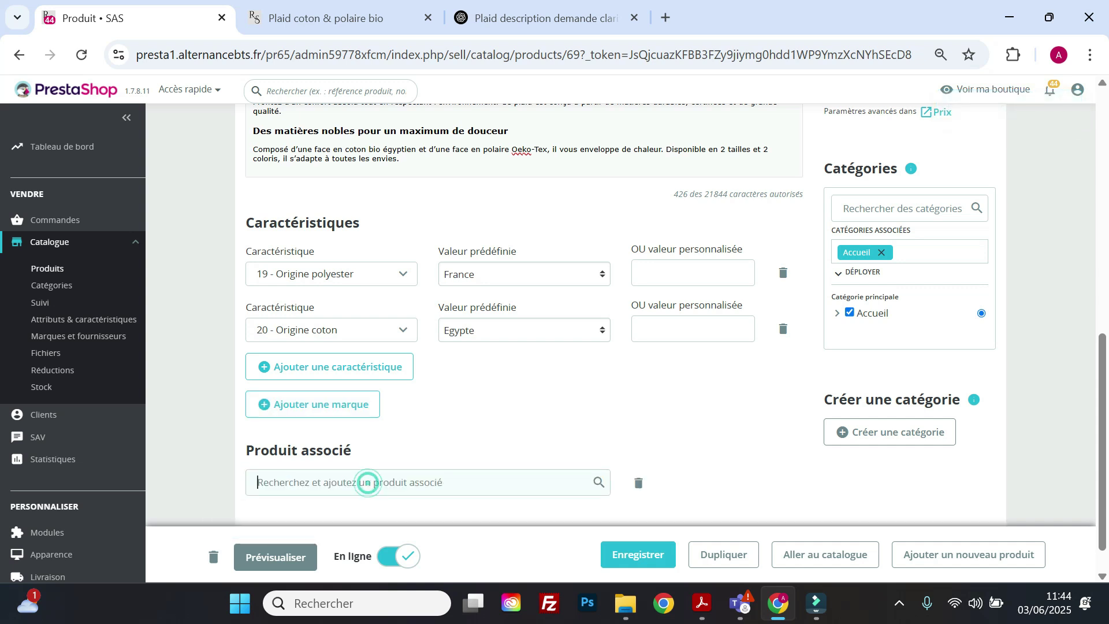
type("mu")
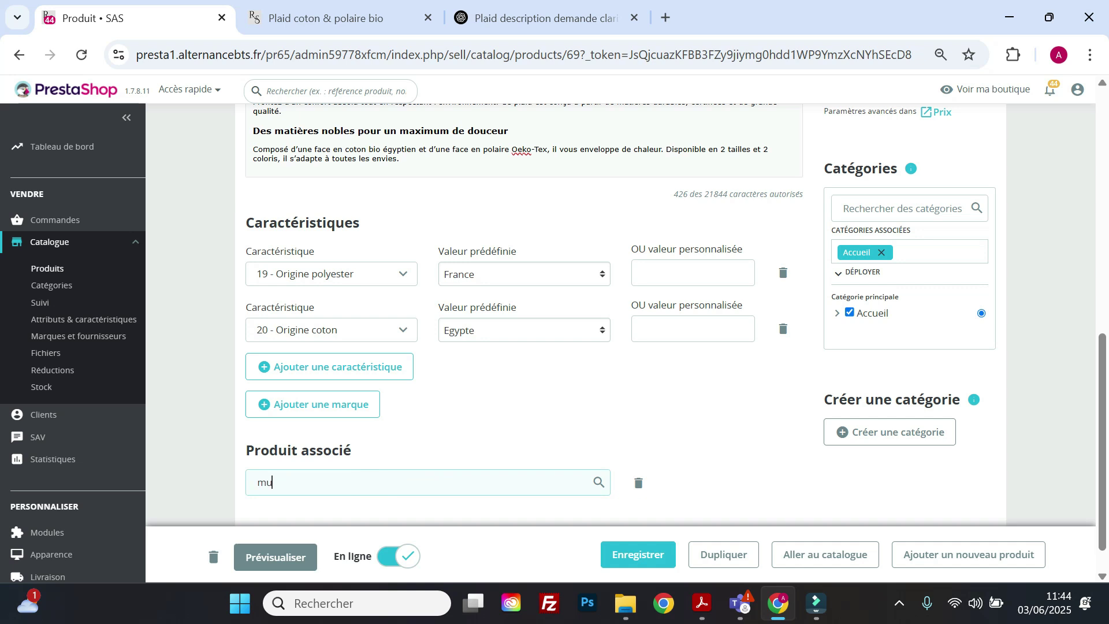
type("g")
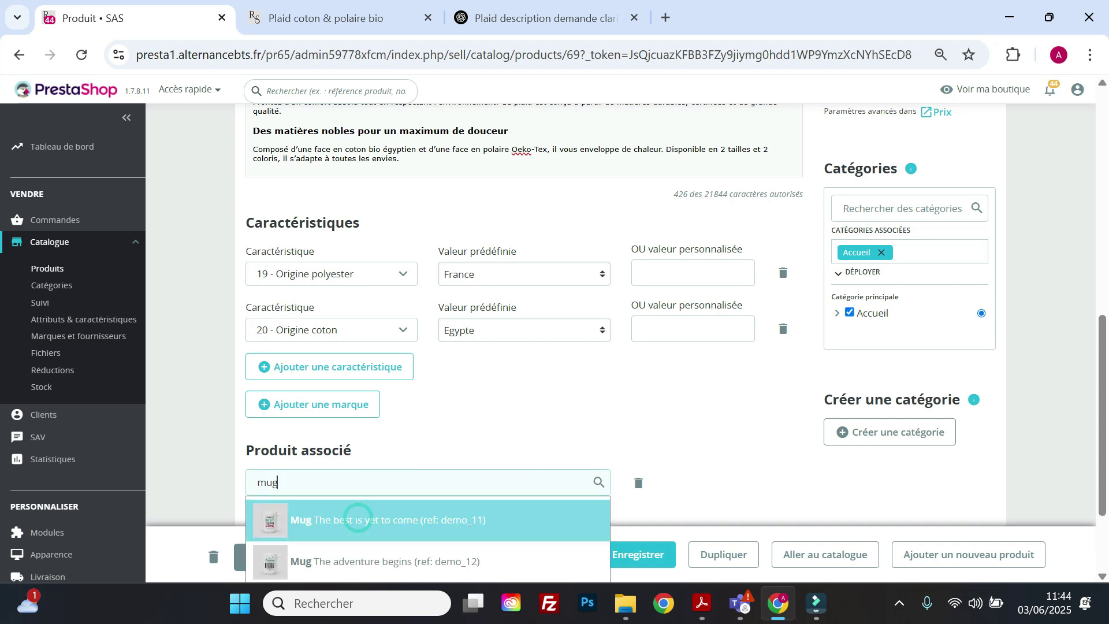
left_click(355, 521)
scroll(636, 402, "down", 1)
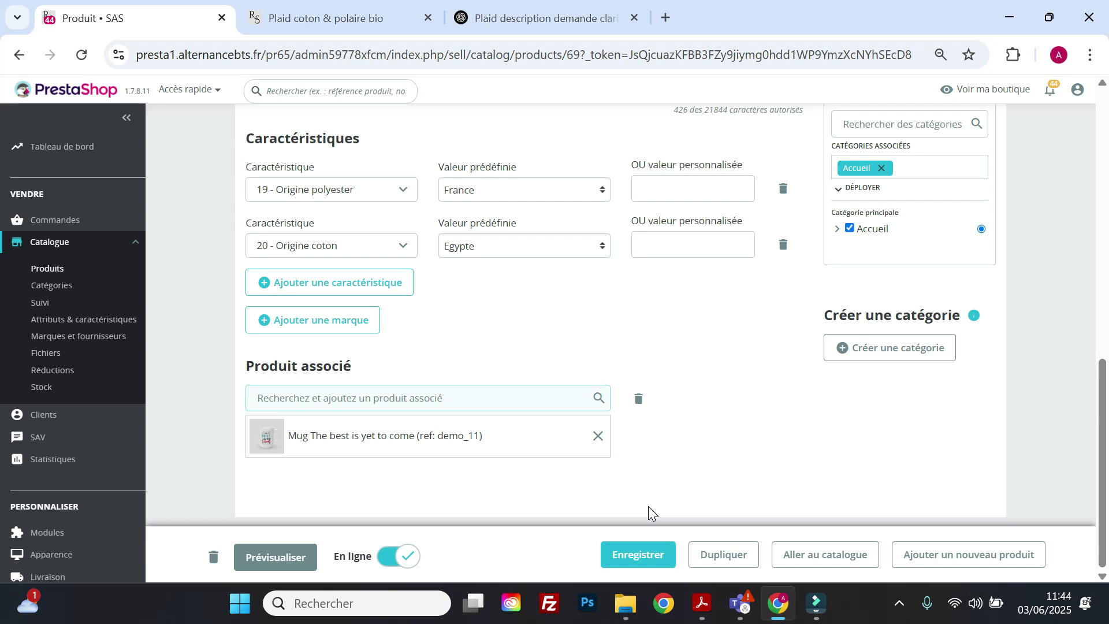
left_click(627, 566)
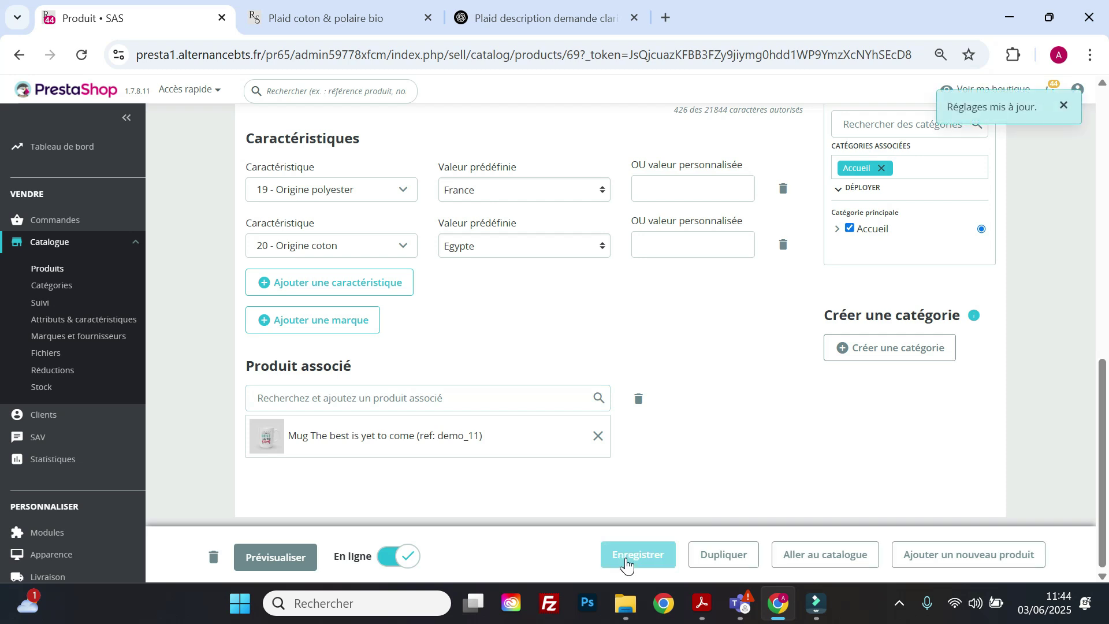
- Reload the plaid's store page and check the associated product, the description and the summary
scroll(413, 378, "up", 15)
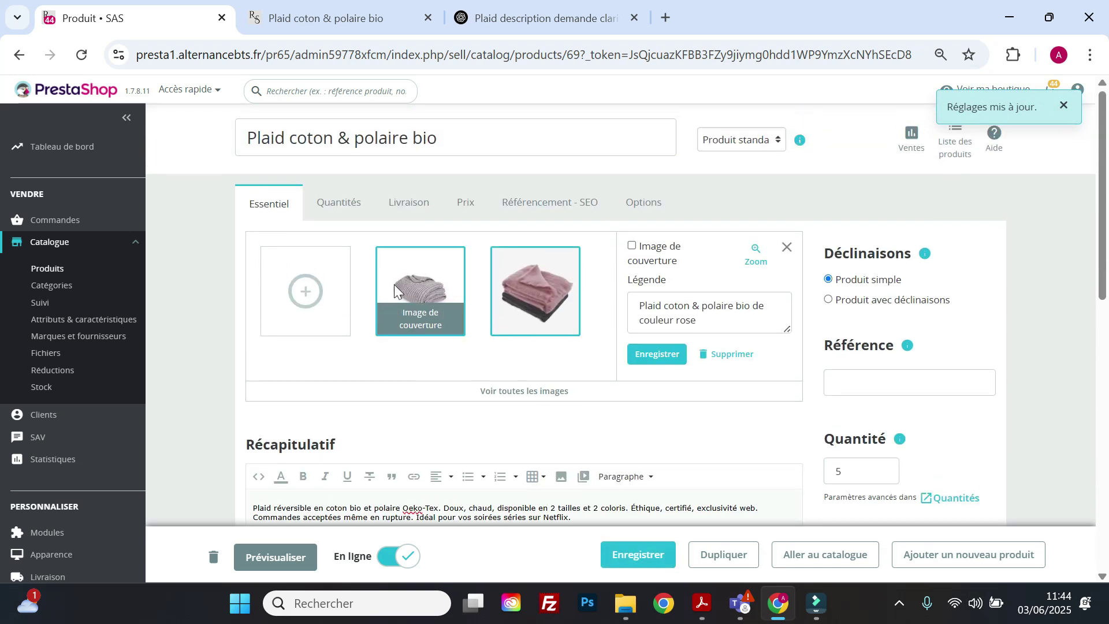
left_click(376, 18)
left_click(81, 56)
scroll(314, 384, "down", 5)
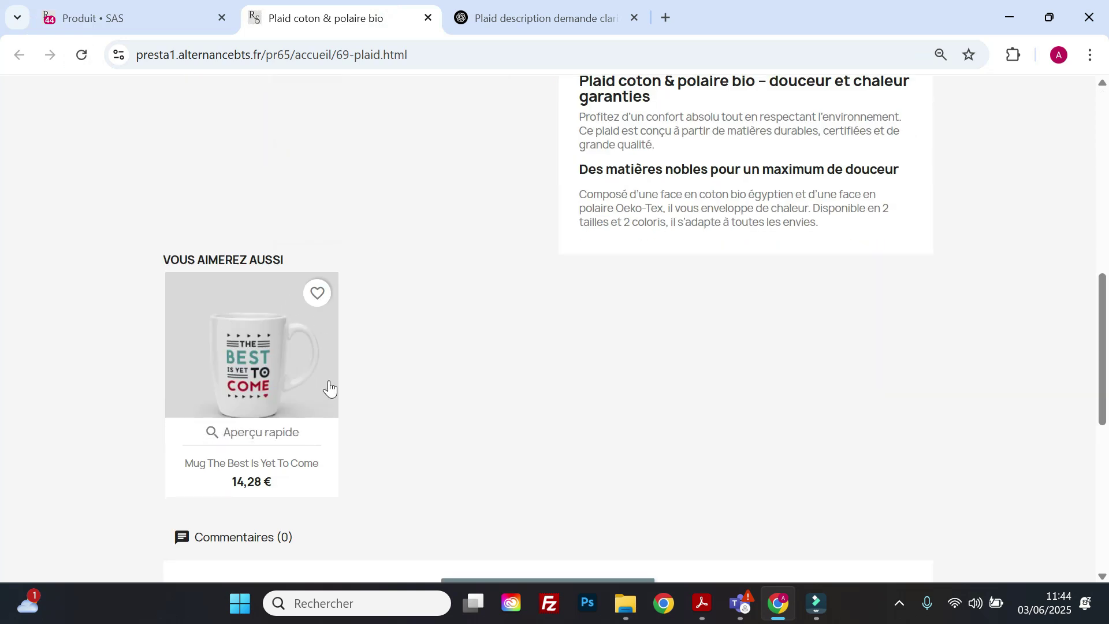
scroll(337, 407, "up", 6)
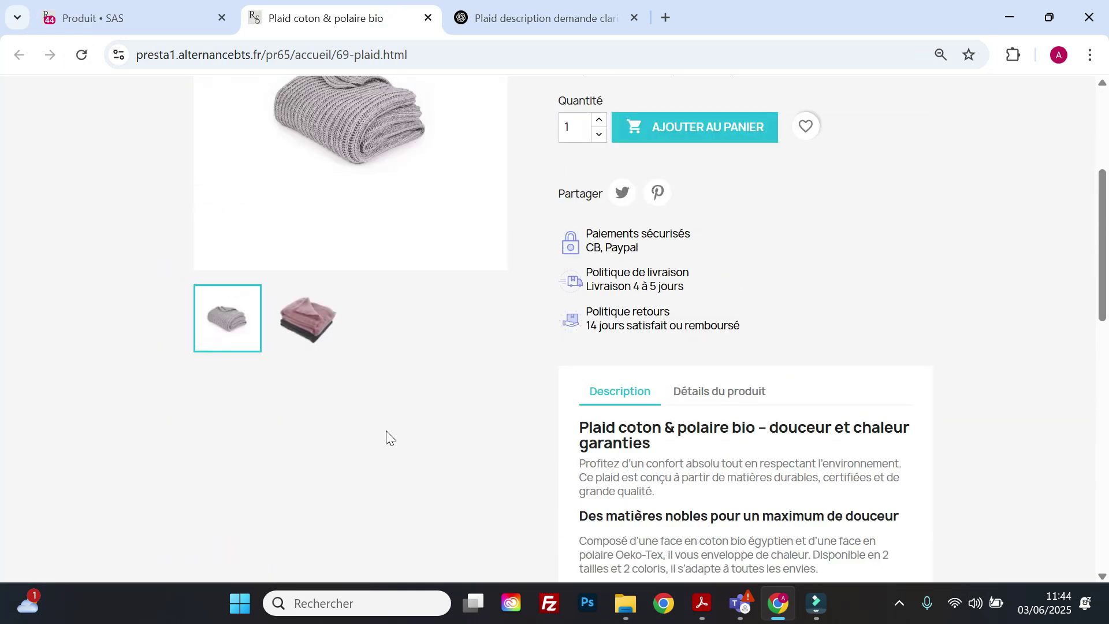
scroll(387, 432, "up", 5)
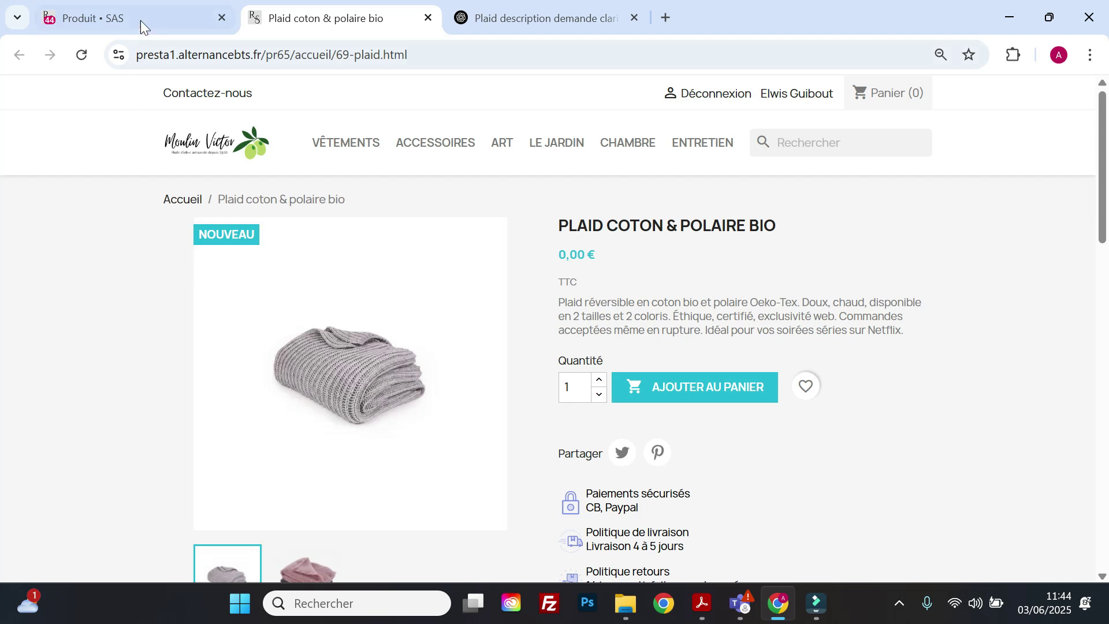
- Return to the PrestaShop product editor, and consult Annexe 1 of the assignment PDF in Acrobat
left_click(146, 12)
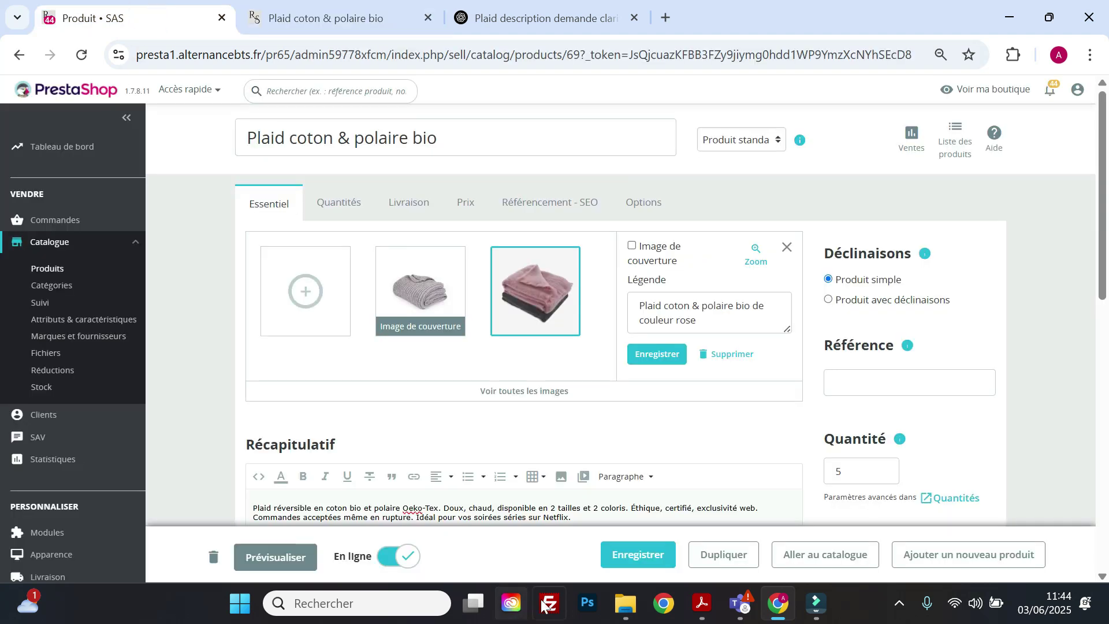
left_click(702, 603)
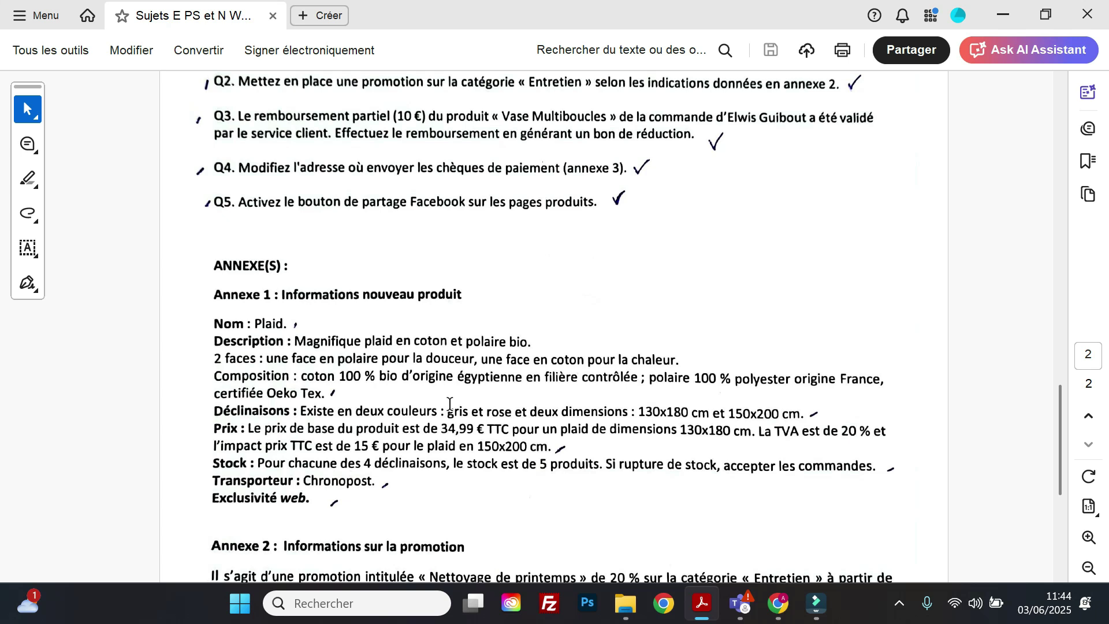
- Return to PrestaShop, set the plaid as a product with combinations, and select the colours Rose and Gris for its combinations
left_click(1005, 5)
left_click(830, 301)
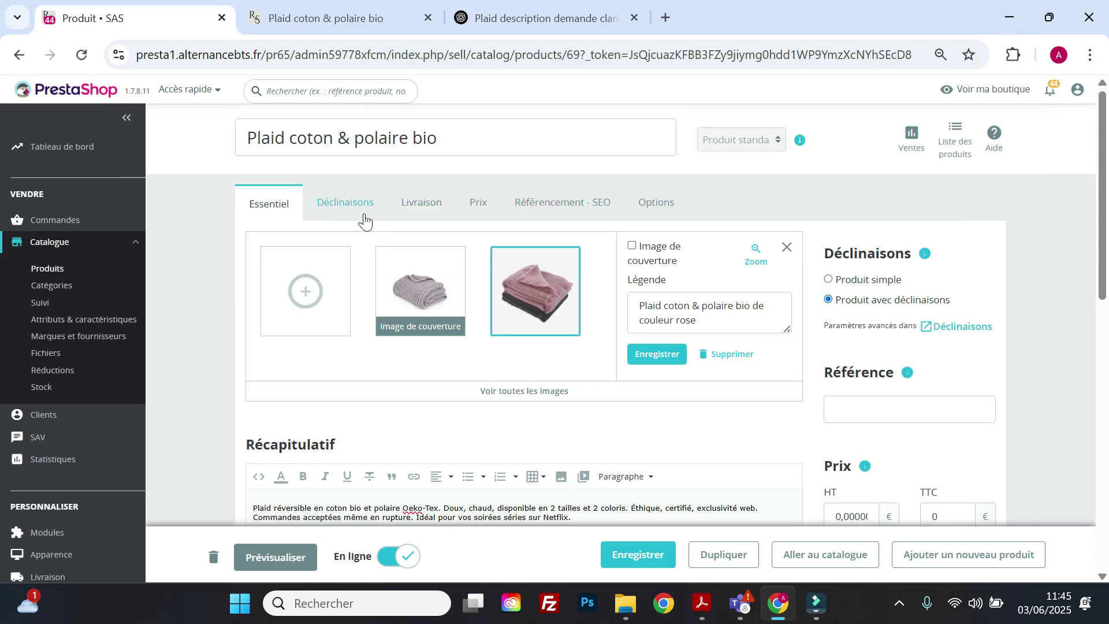
left_click(364, 215)
scroll(494, 326, "down", 2)
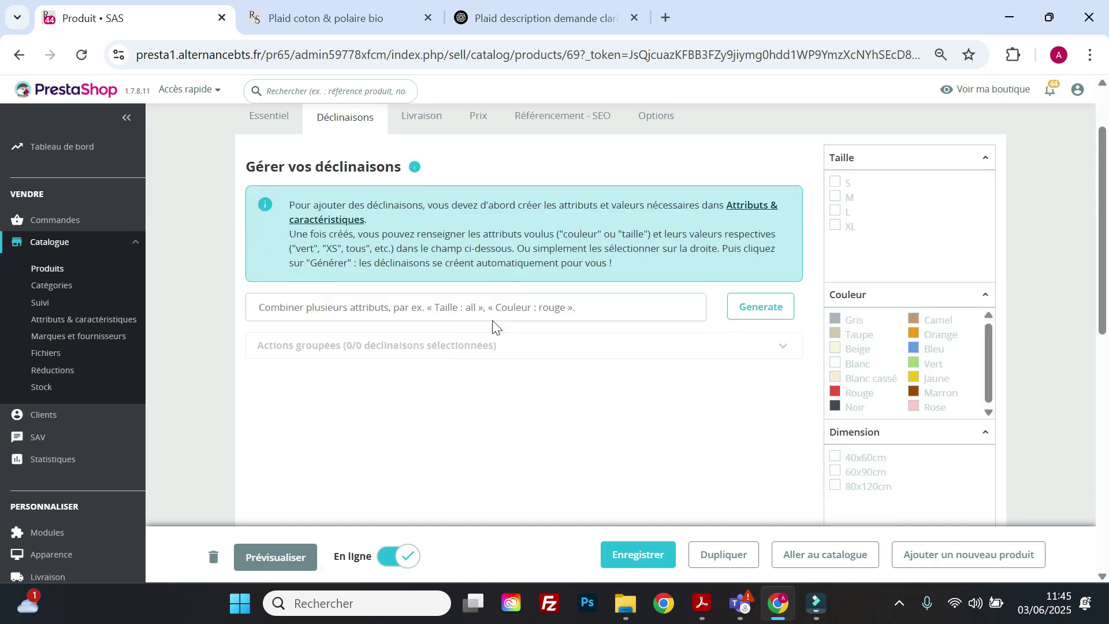
scroll(494, 326, "down", 2)
left_click(919, 323)
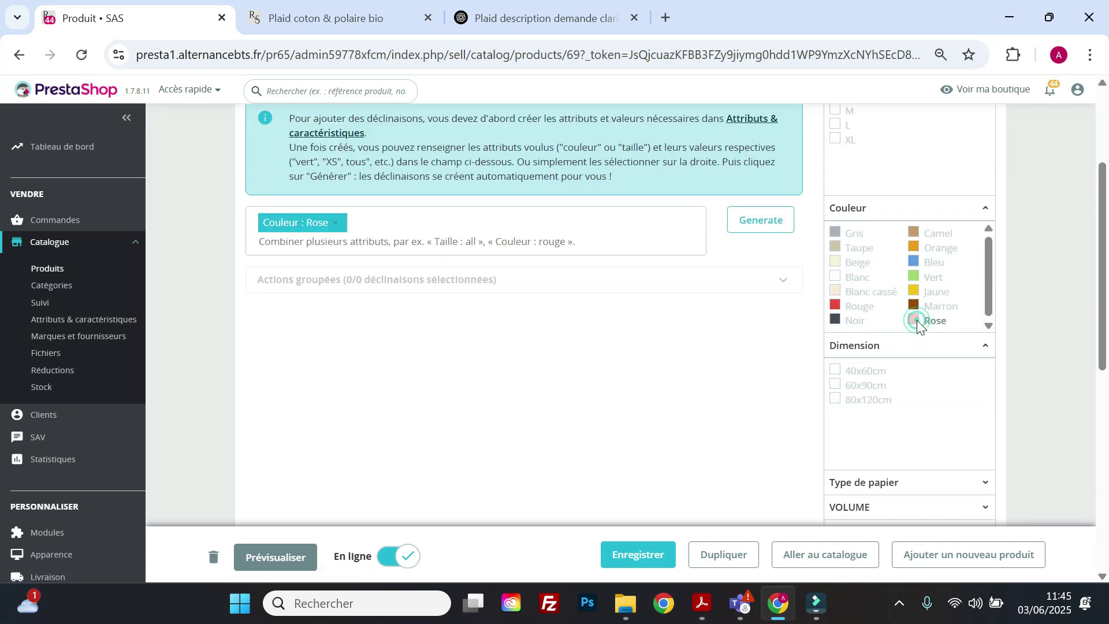
left_click(845, 233)
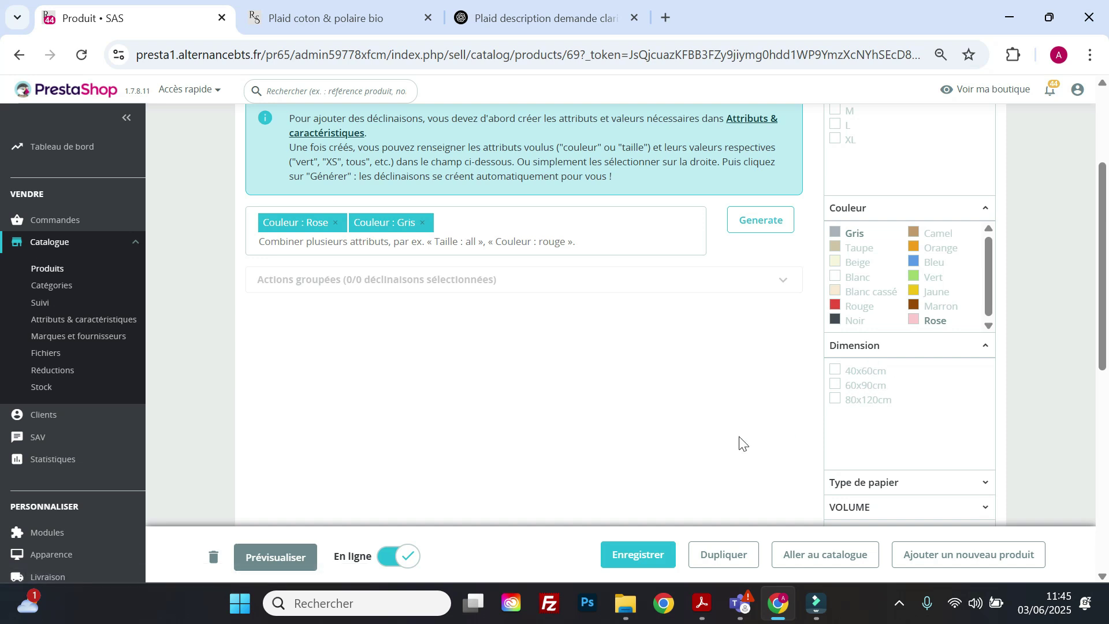
- Open the catalogue's attributes in a separate browser tab and start adding a value to the Dimension attribute
right_click(64, 325)
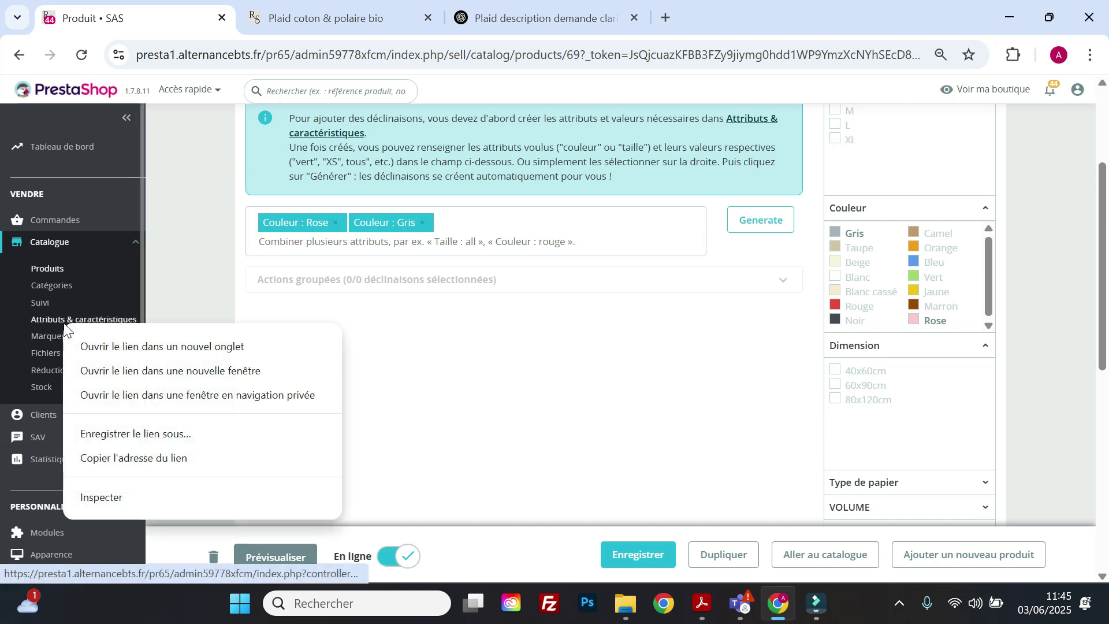
left_click(89, 351)
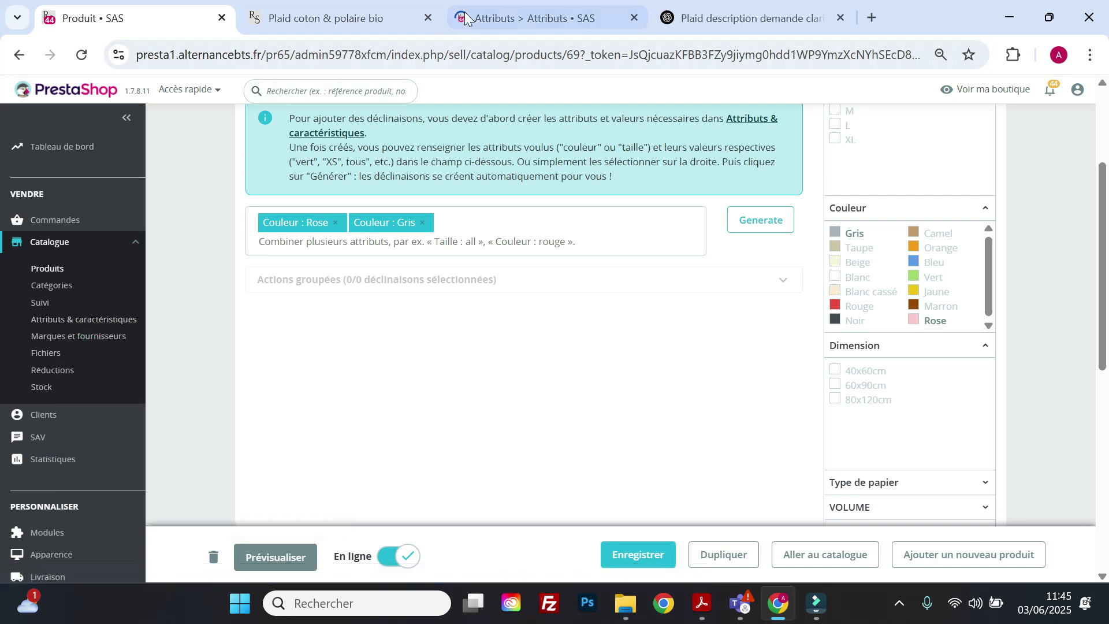
left_click(467, 18)
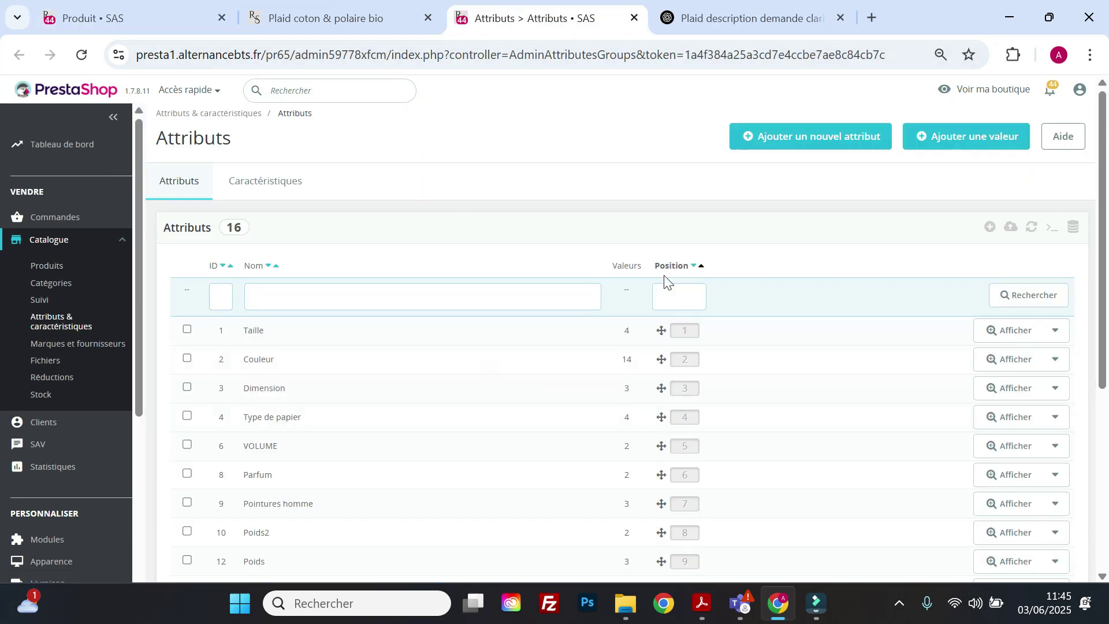
left_click(261, 394)
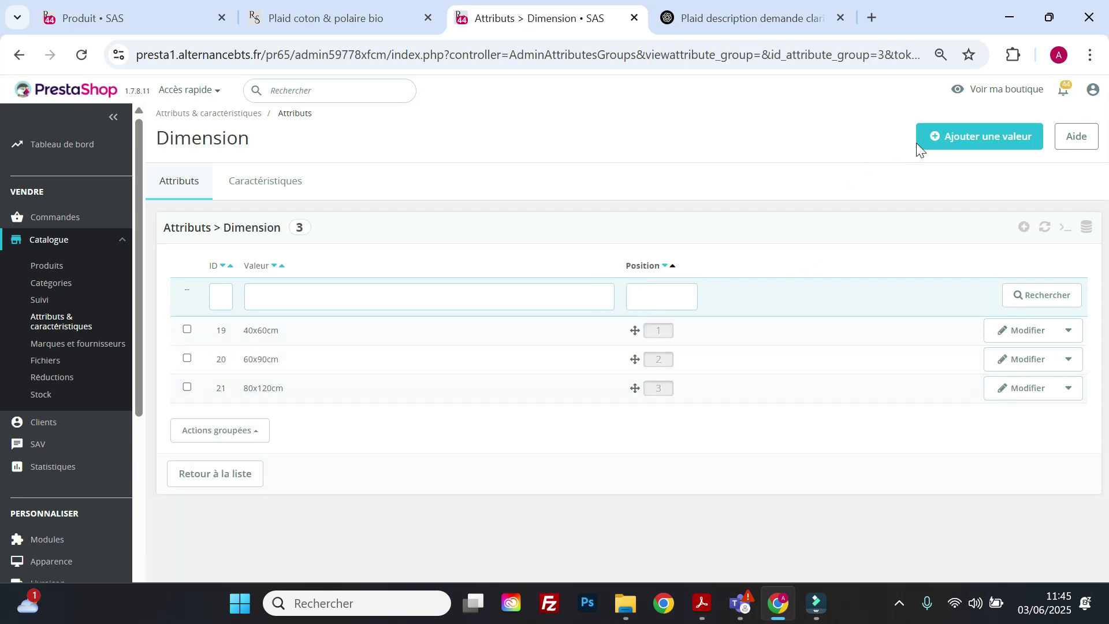
left_click(951, 139)
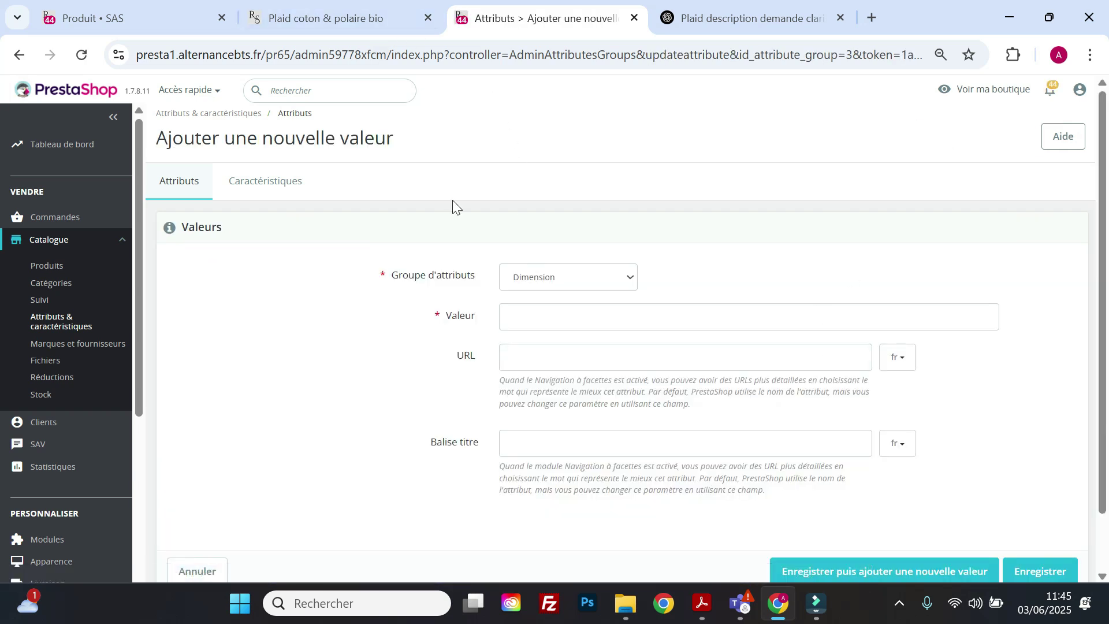
- Copy 130x180 cm from Annexe 1 in Acrobat as the new Dimension value in PrestaShop, then save it and start another value
left_click(703, 603)
mouse_move(645, 411)
left_mouse_down()
mouse_move(700, 412)
mouse_move(664, 410)
left_mouse_up()
key("ctrl+c")
right_click(663, 410)
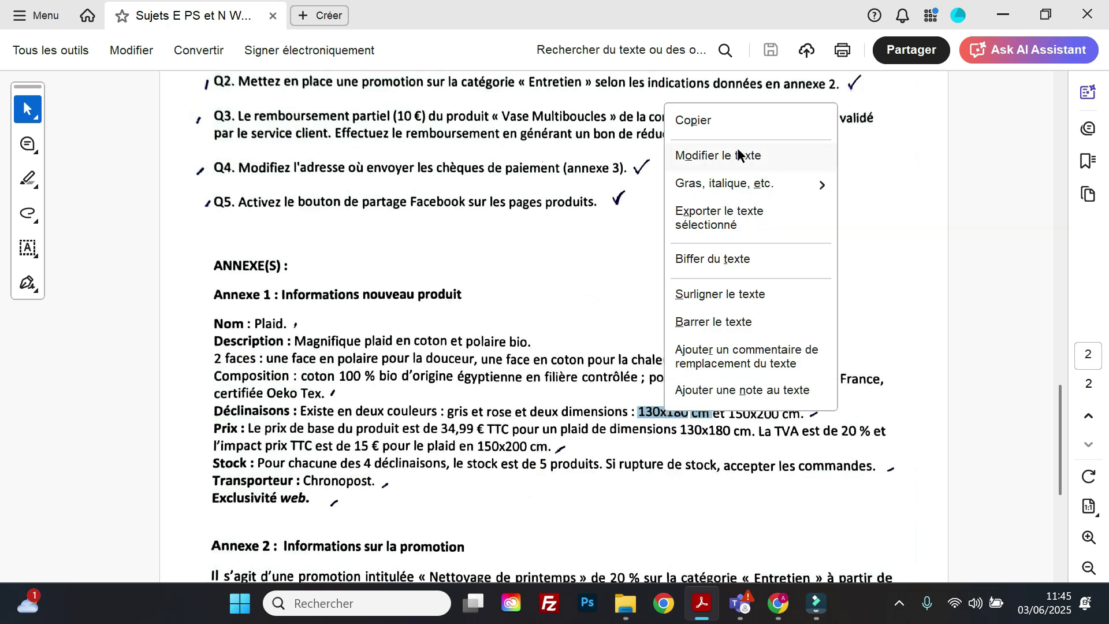
left_click(717, 132)
left_click(1003, 15)
left_click(565, 307)
right_click(565, 307)
left_click(610, 382)
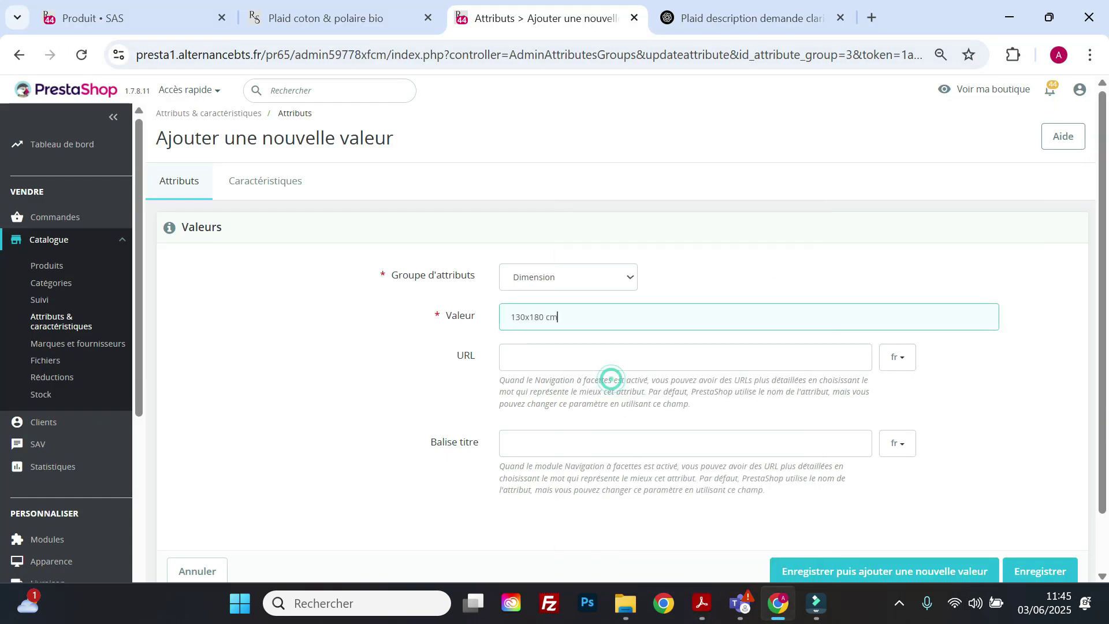
scroll(869, 518, "down", 2)
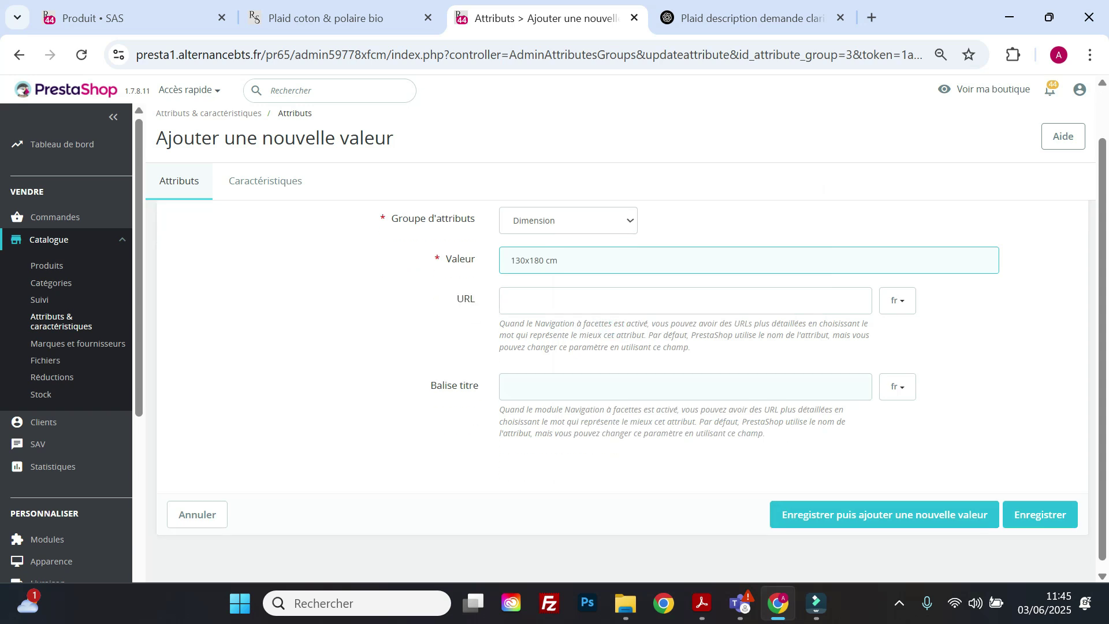
left_click(881, 518)
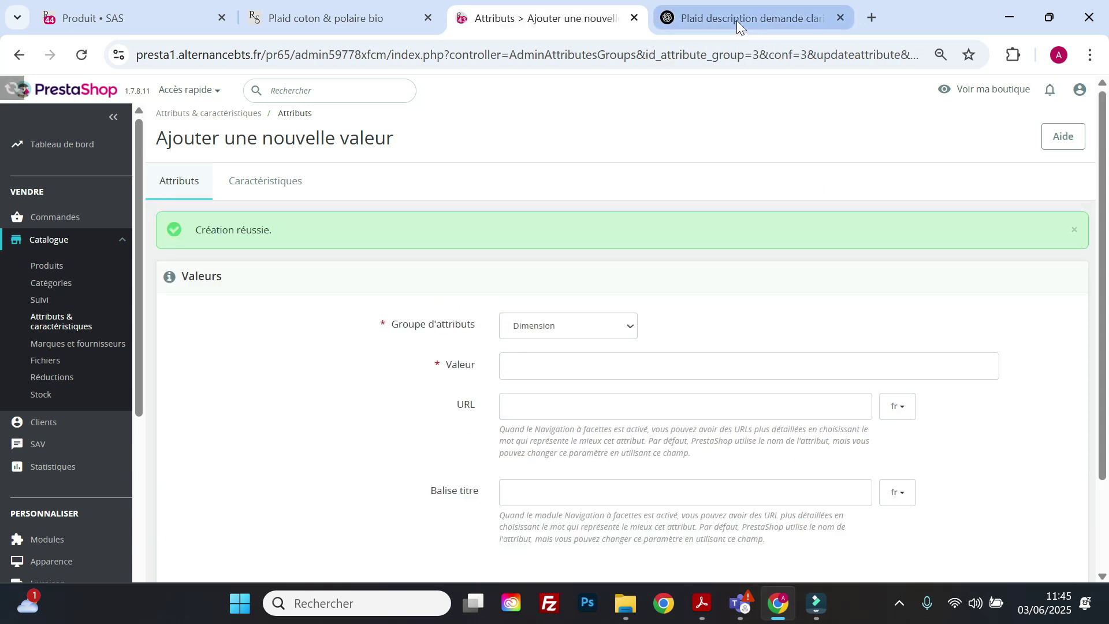
- Copy the second size from Annexe 1 in Acrobat, enter "150x200 cm." as a Dimension value in PrestaShop and save it
left_click(702, 603)
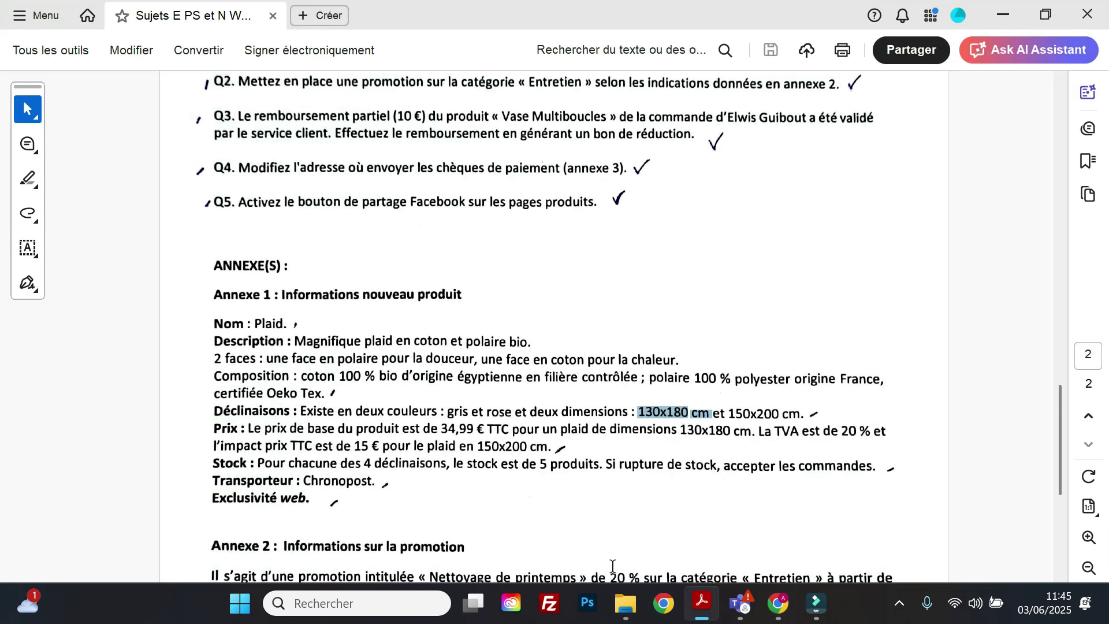
left_click_drag(736, 414, 760, 412)
key("ctrl+c")
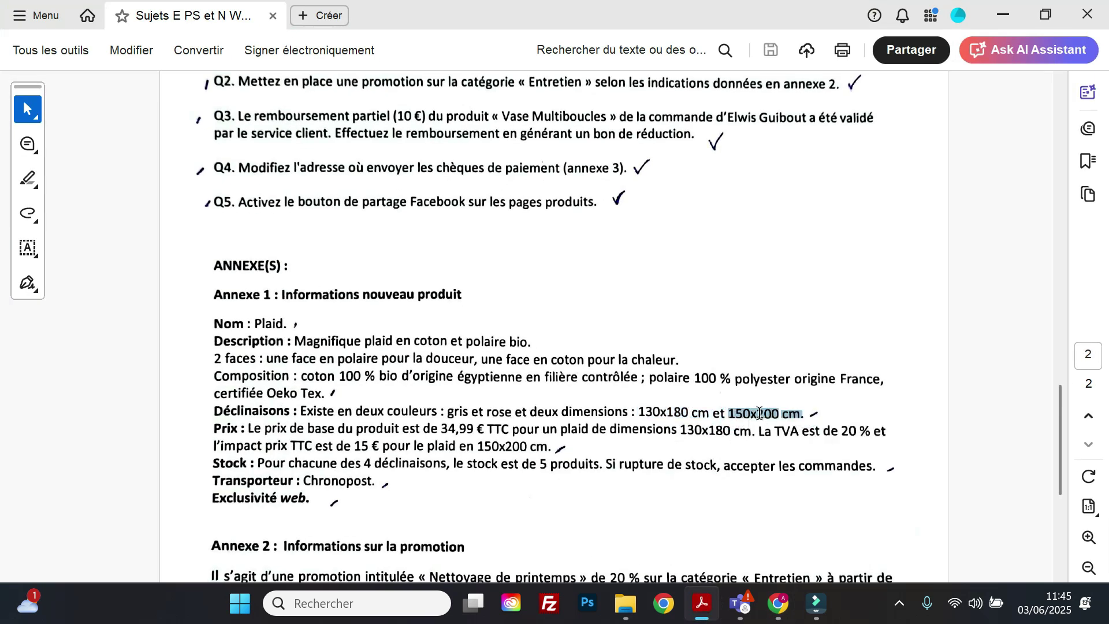
right_click(745, 414)
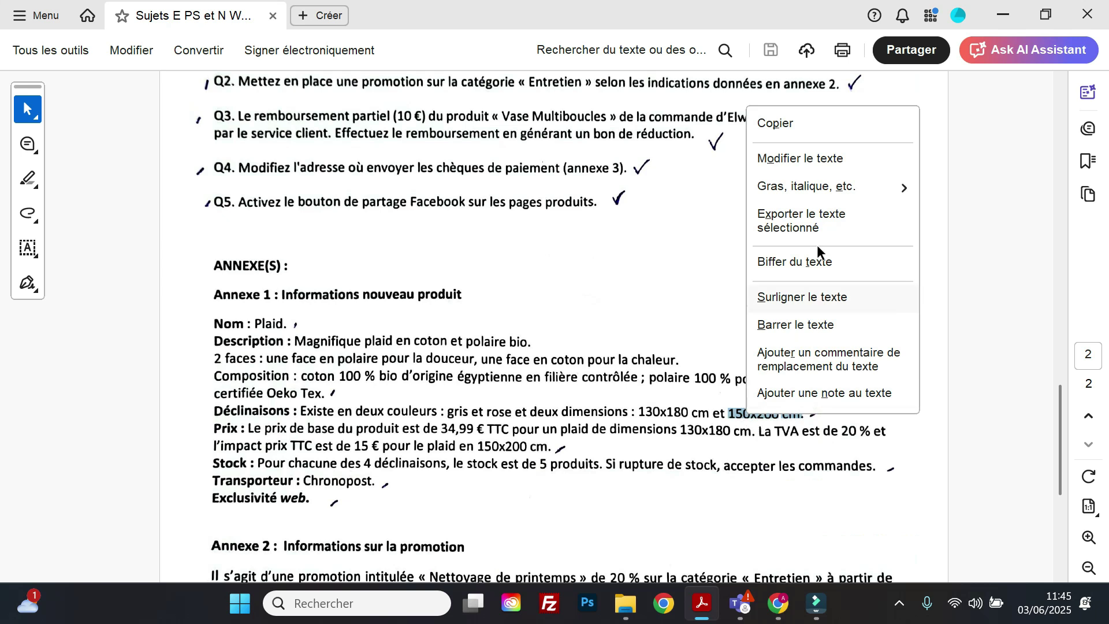
left_click(792, 130)
left_click(1004, 15)
left_click(536, 364)
right_click(595, 356)
left_click(572, 384)
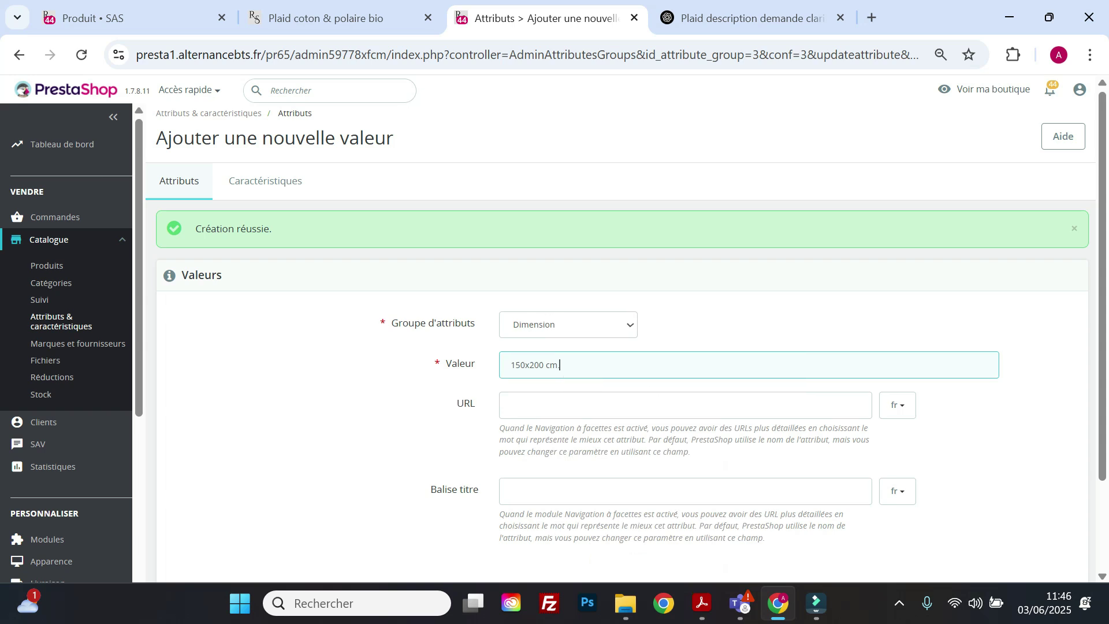
scroll(909, 489, "down", 2)
left_click(1010, 507)
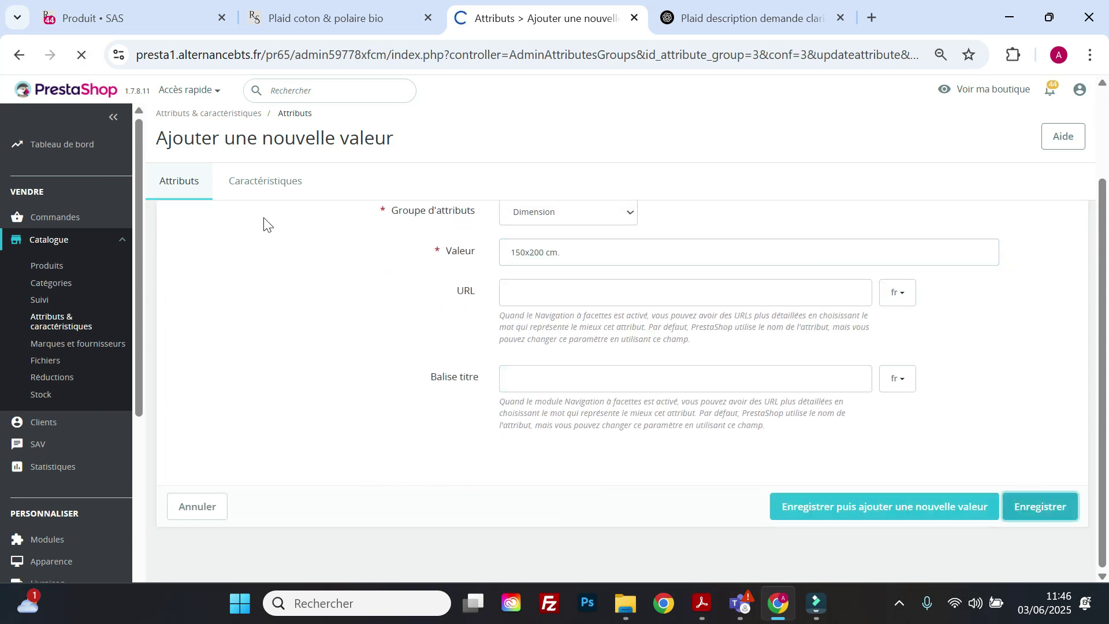
- Back in the plaid's product editor, remove the Gris and Rose colours from the combination generator and save the product
left_click(157, 19)
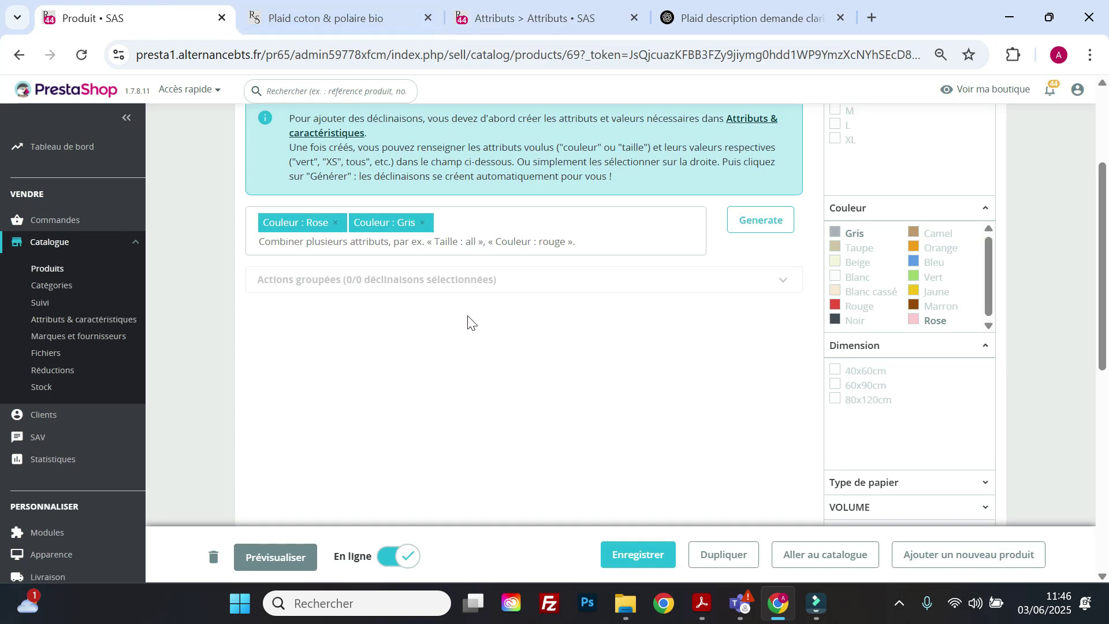
left_click(424, 223)
left_click(336, 224)
left_click(662, 566)
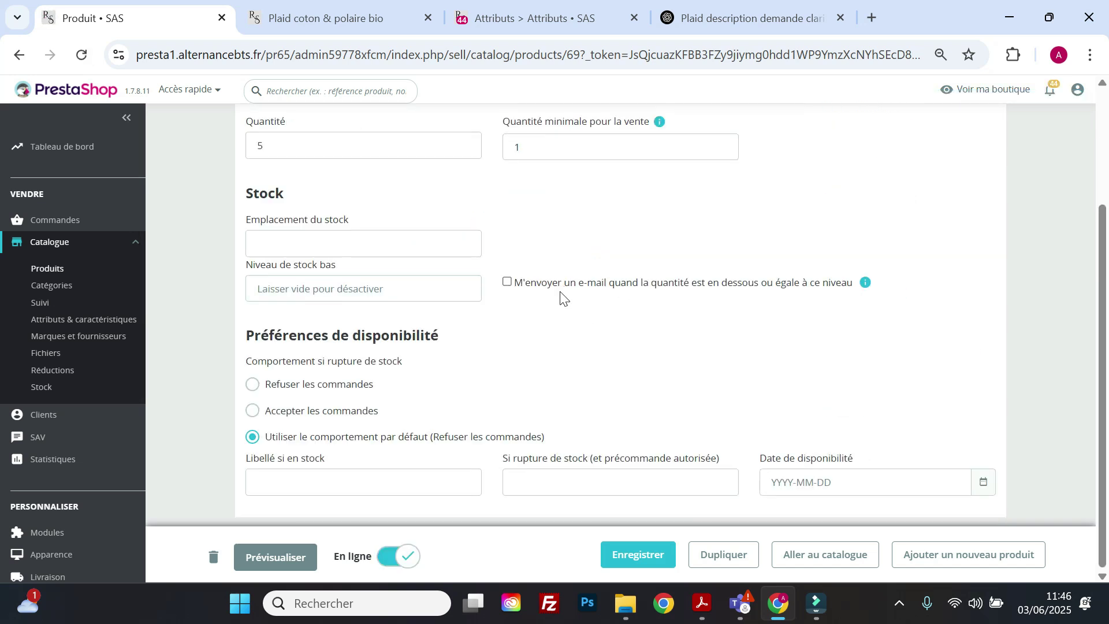
- In the product's essential settings, set it as a product with combinations again and look over the sheet
scroll(563, 303, "up", 3)
left_click(279, 214)
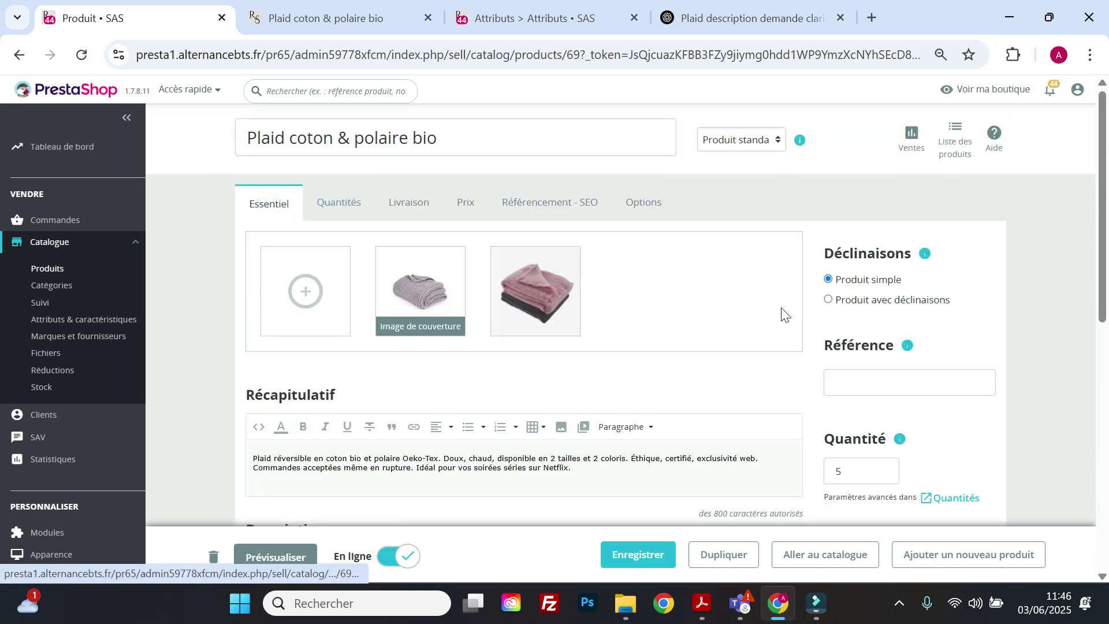
left_click(829, 294)
scroll(838, 344, "down", 9)
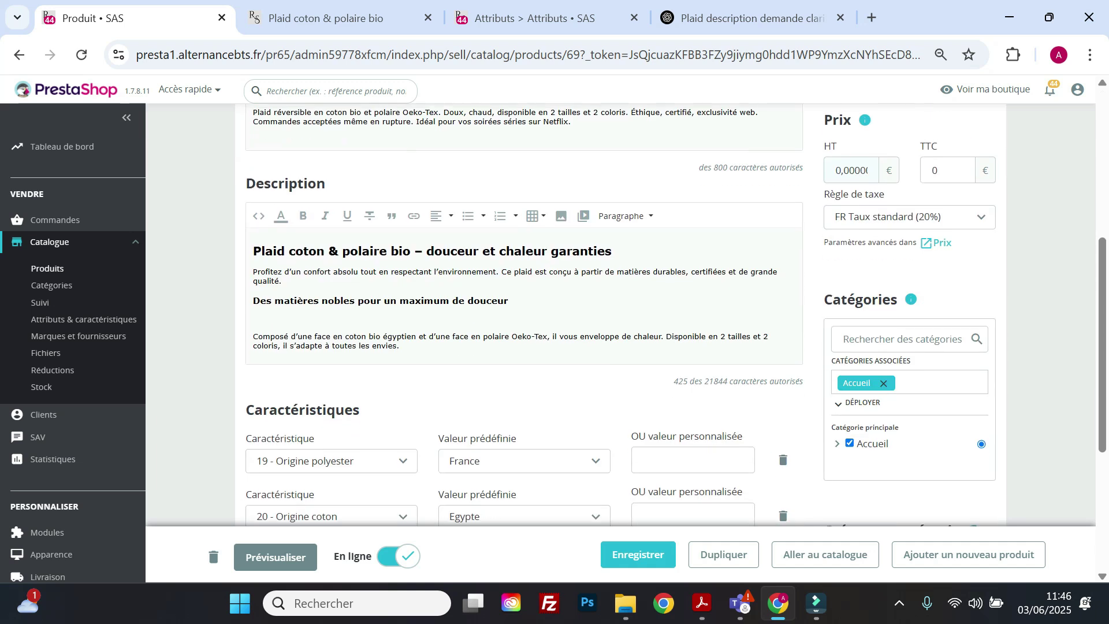
scroll(850, 347, "up", 2)
scroll(370, 231, "up", 6)
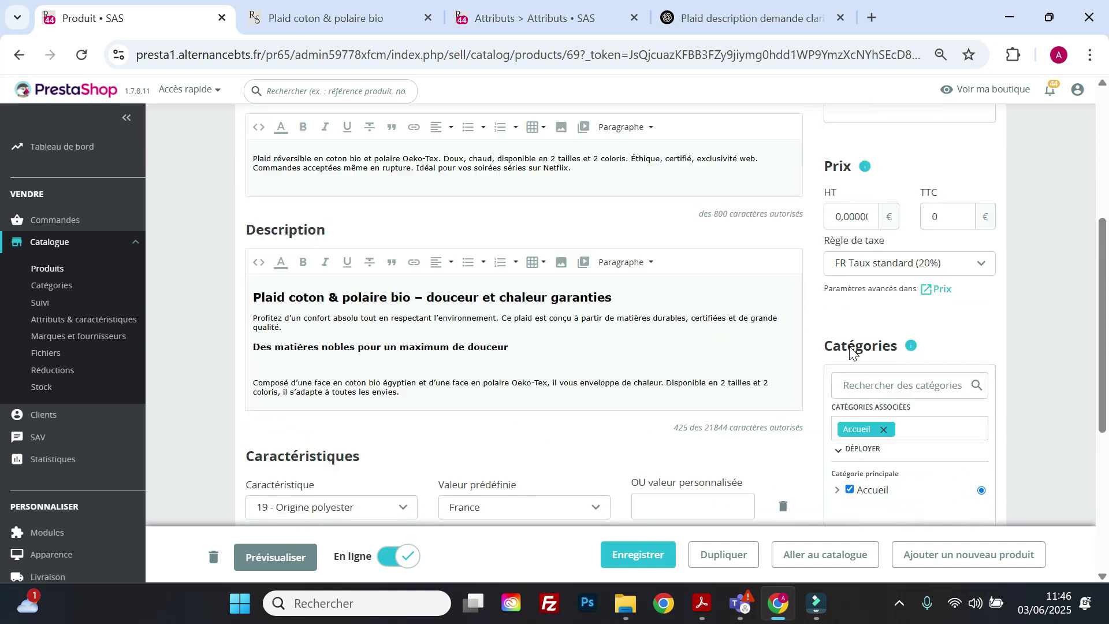
scroll(346, 214, "up", 2)
- Generate the plaid's combinations from the colours Rose and Gris and the dimensions 130x180 cm and 150x200 cm
left_click(347, 201)
scroll(883, 338, "down", 3)
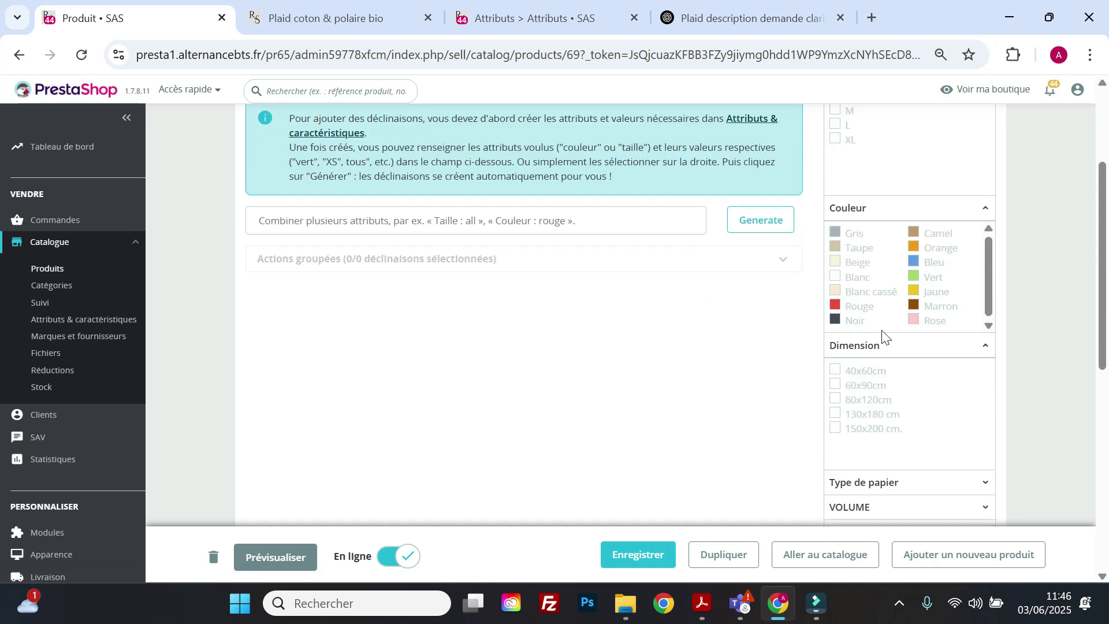
left_click(915, 321)
left_click(840, 234)
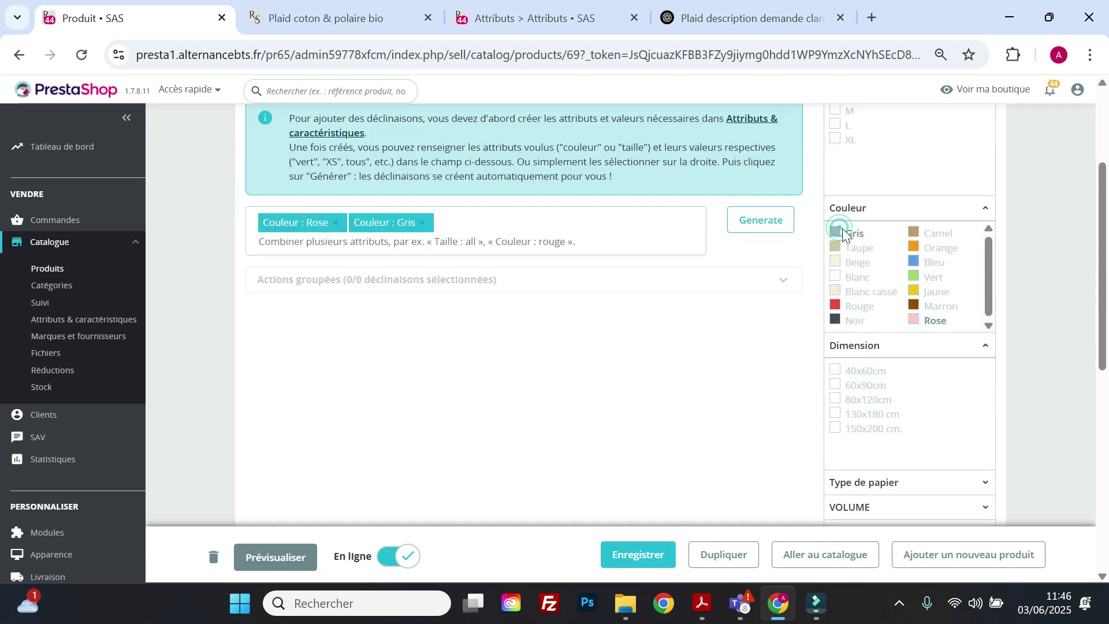
left_click(837, 417)
left_click(839, 429)
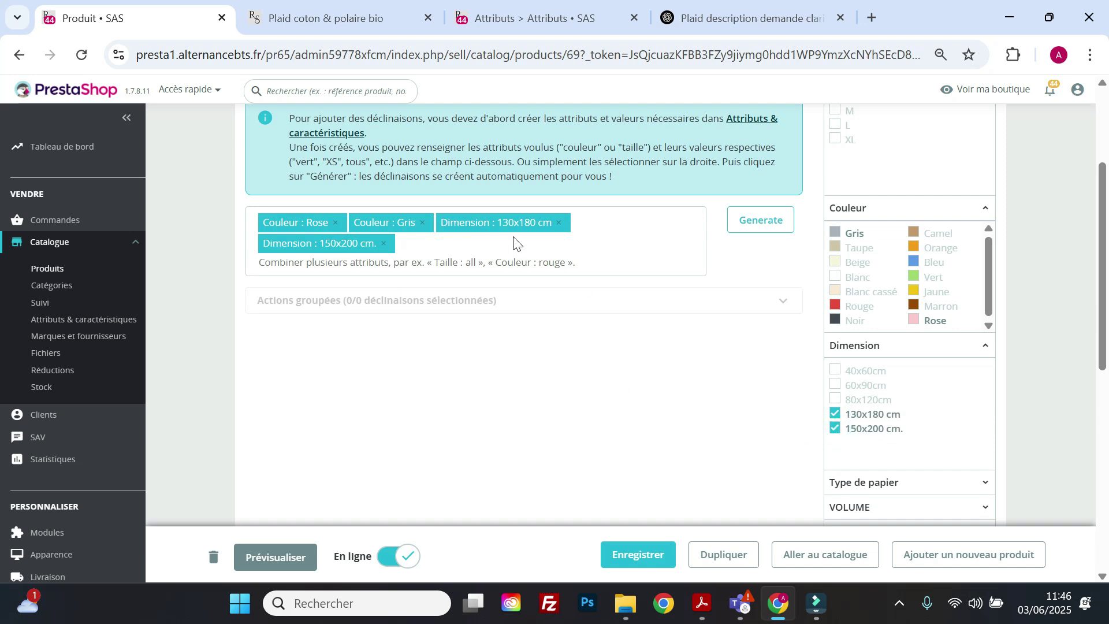
left_click(767, 224)
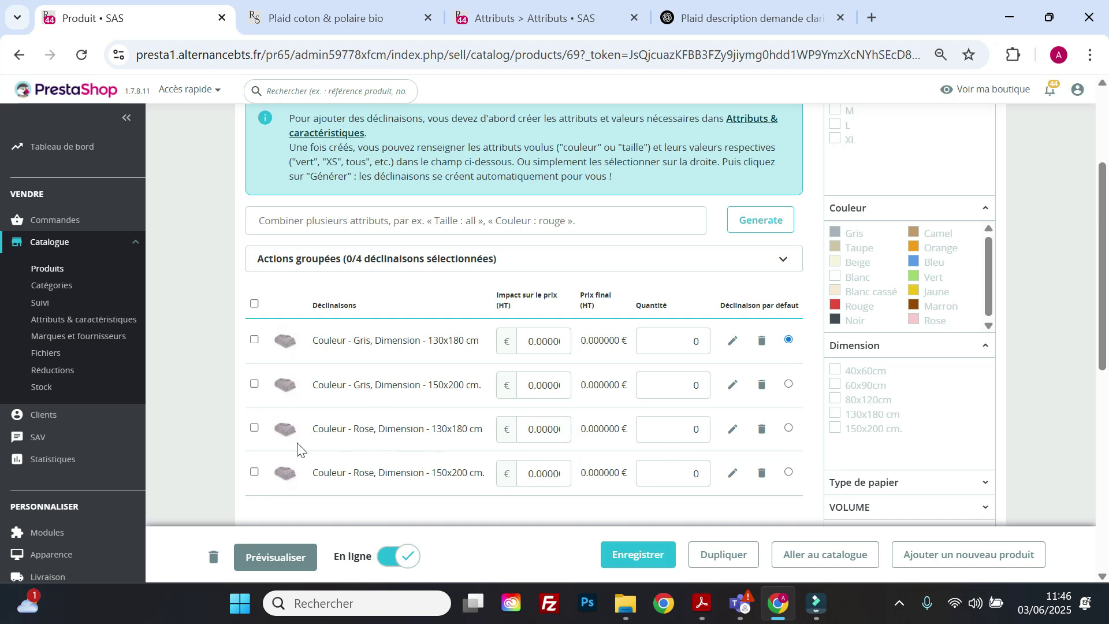
- Assign the pink plaid image to the Rose 130x180 cm combination, save, and return to the product
left_click(735, 431)
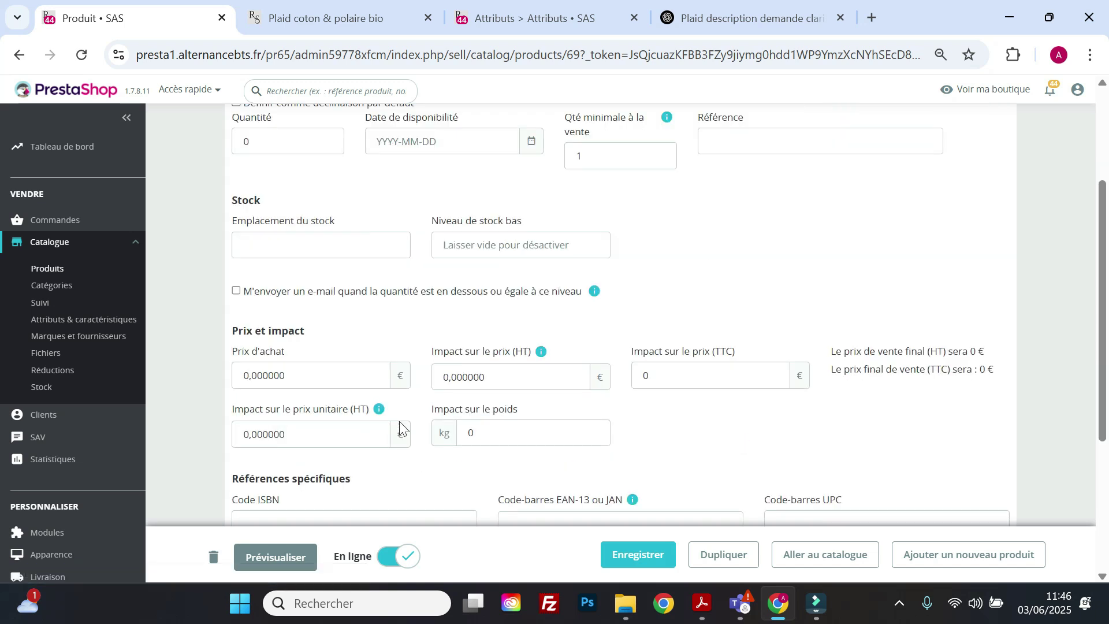
scroll(400, 422, "down", 4)
left_click(359, 466)
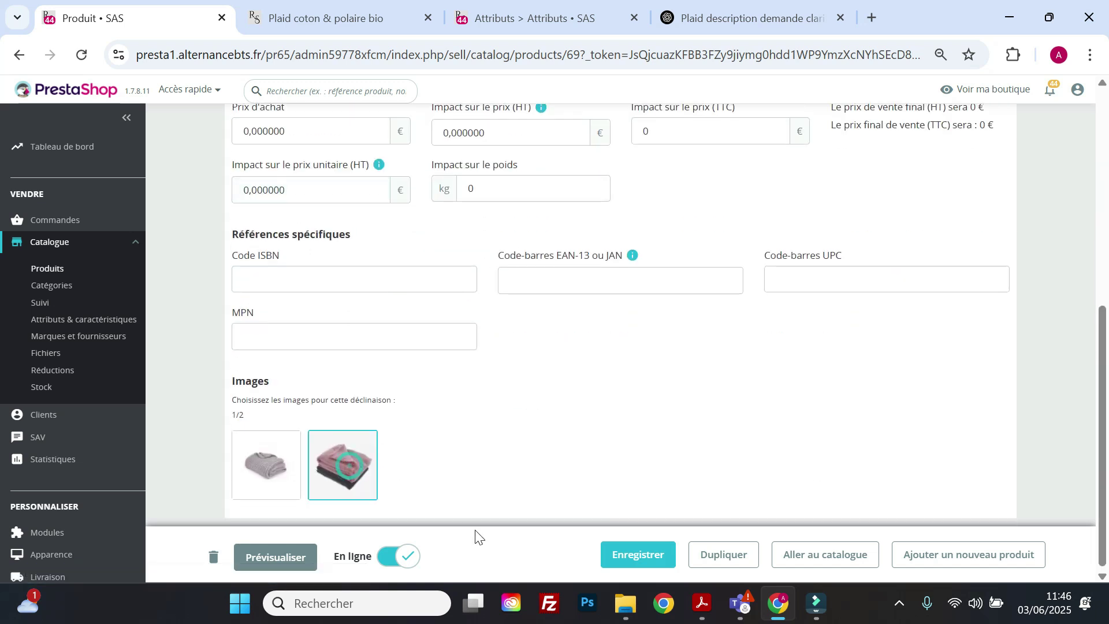
left_click(634, 555)
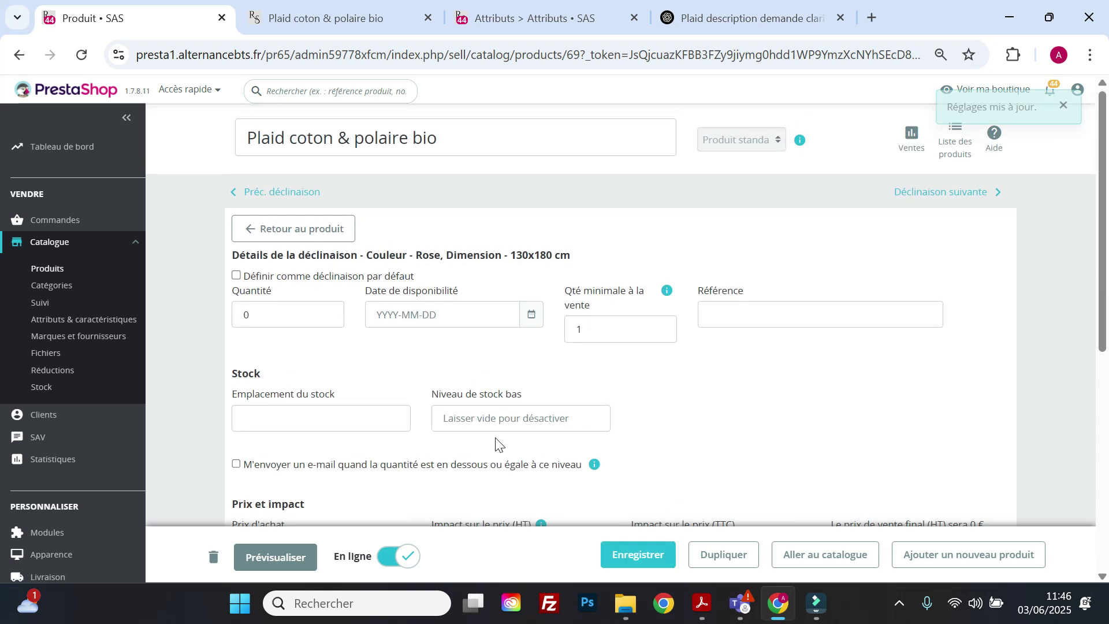
left_click(335, 229)
- Assign the pink plaid image to the Rose 150x200 cm combination, save, and check the product's combination list
scroll(584, 372, "down", 5)
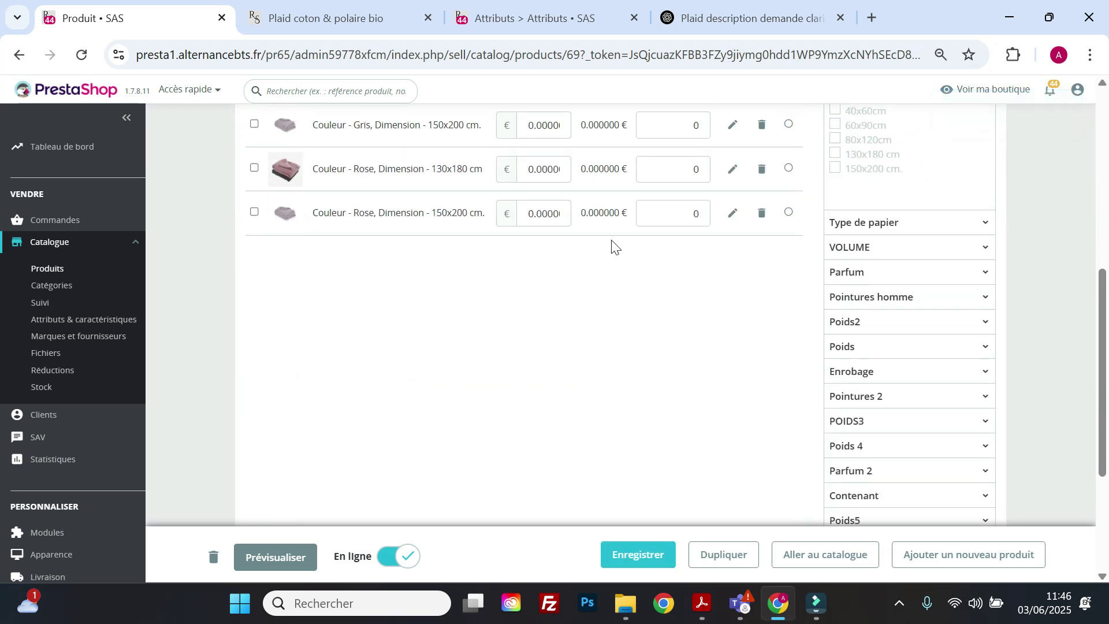
left_click(733, 214)
left_click(358, 471)
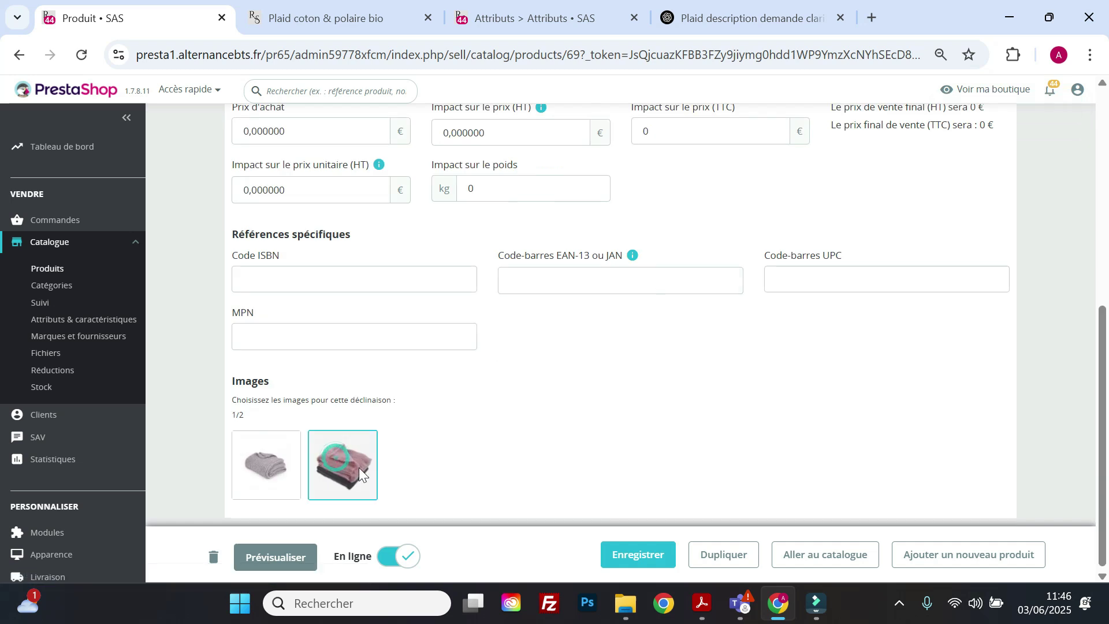
left_click(634, 556)
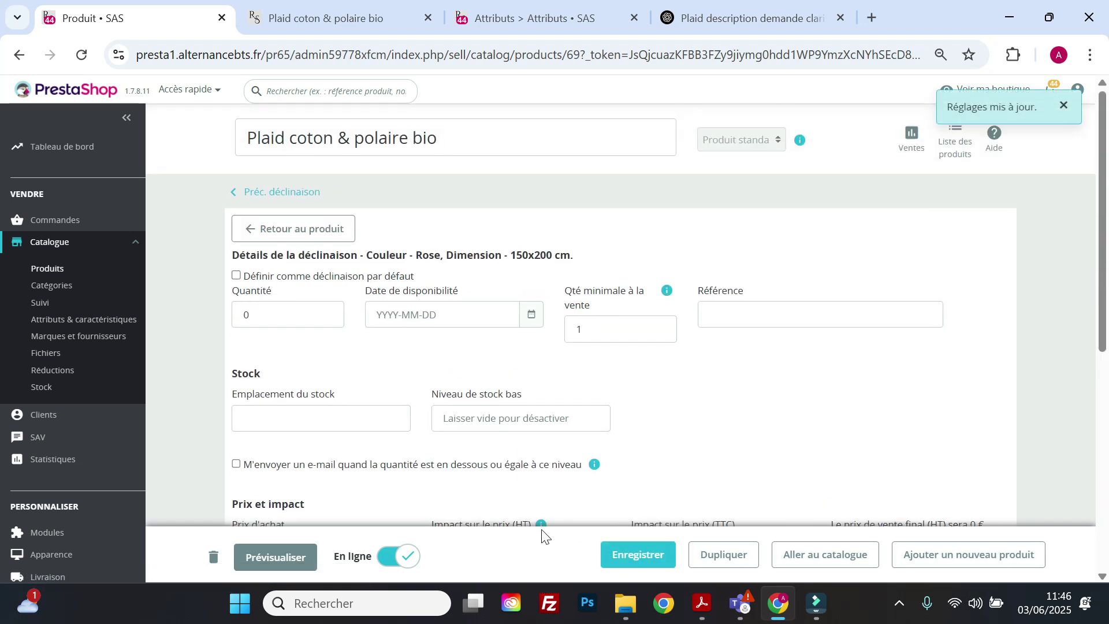
left_click(327, 240)
scroll(362, 425, "down", 3)
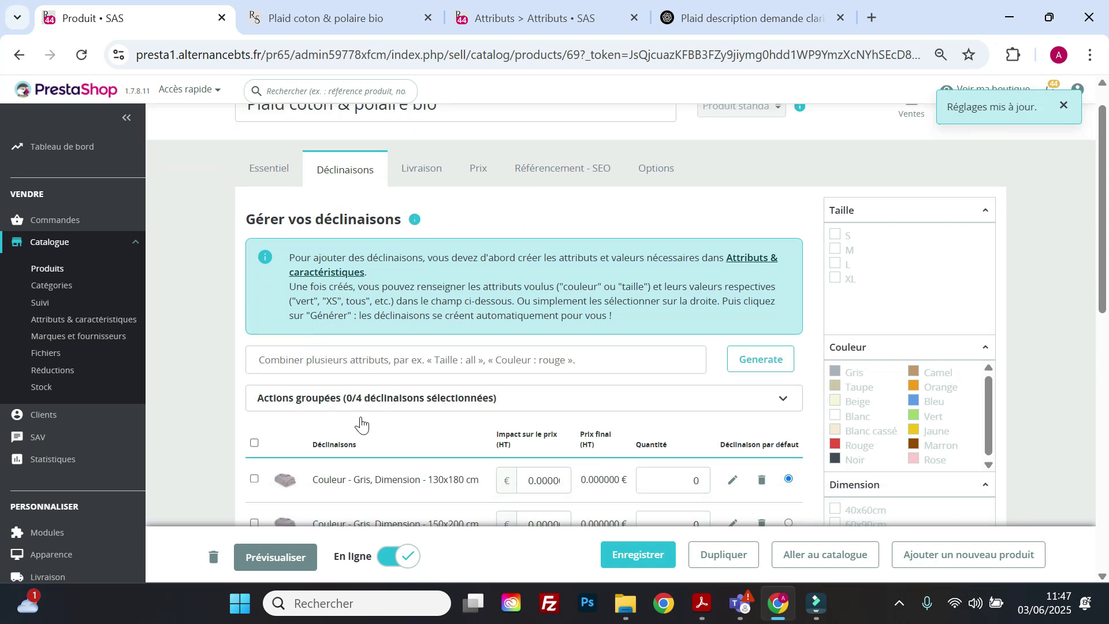
scroll(362, 422, "down", 3)
scroll(362, 421, "up", 3)
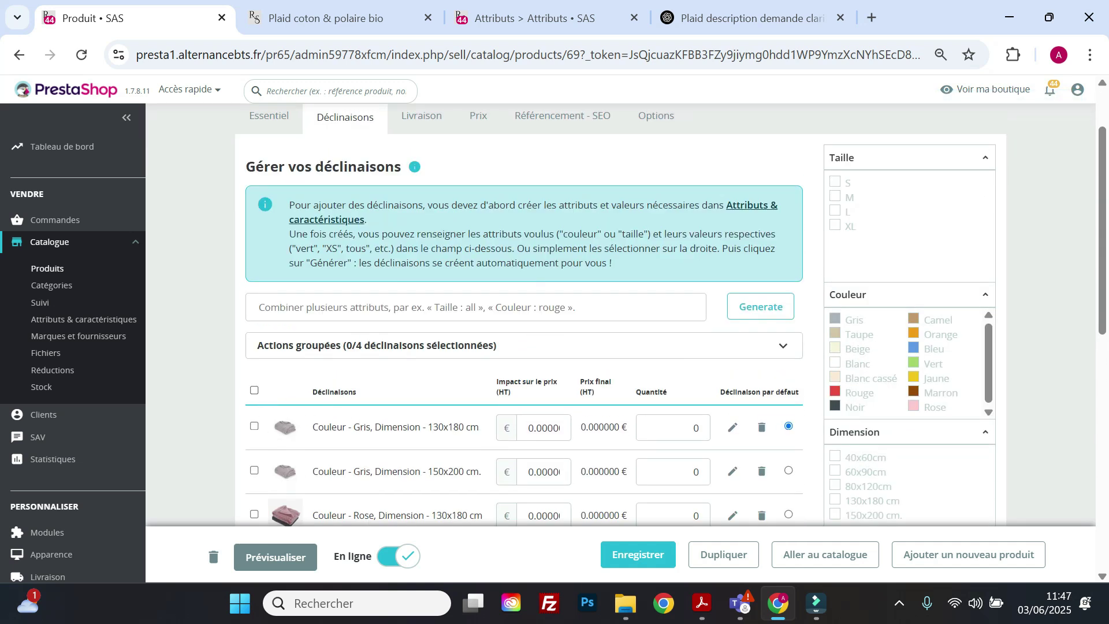
- Check the stock figure in Annexe 1, set the quantity of all four plaid combinations to 5 in bulk, and save the product
scroll(520, 312, "down", 3)
scroll(273, 367, "up", 2)
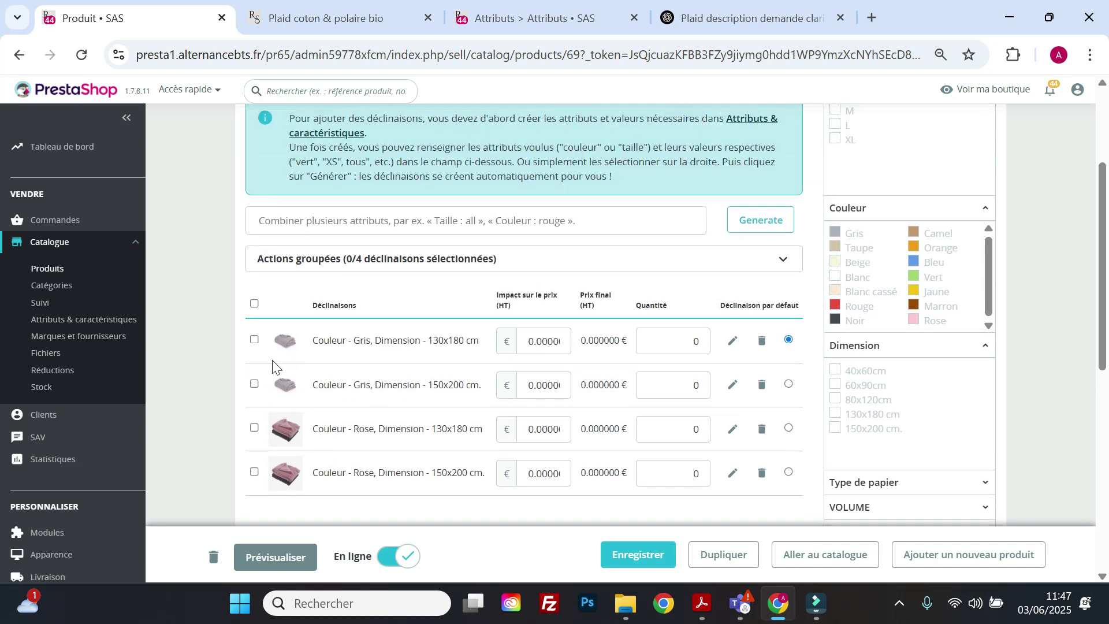
left_click(255, 305)
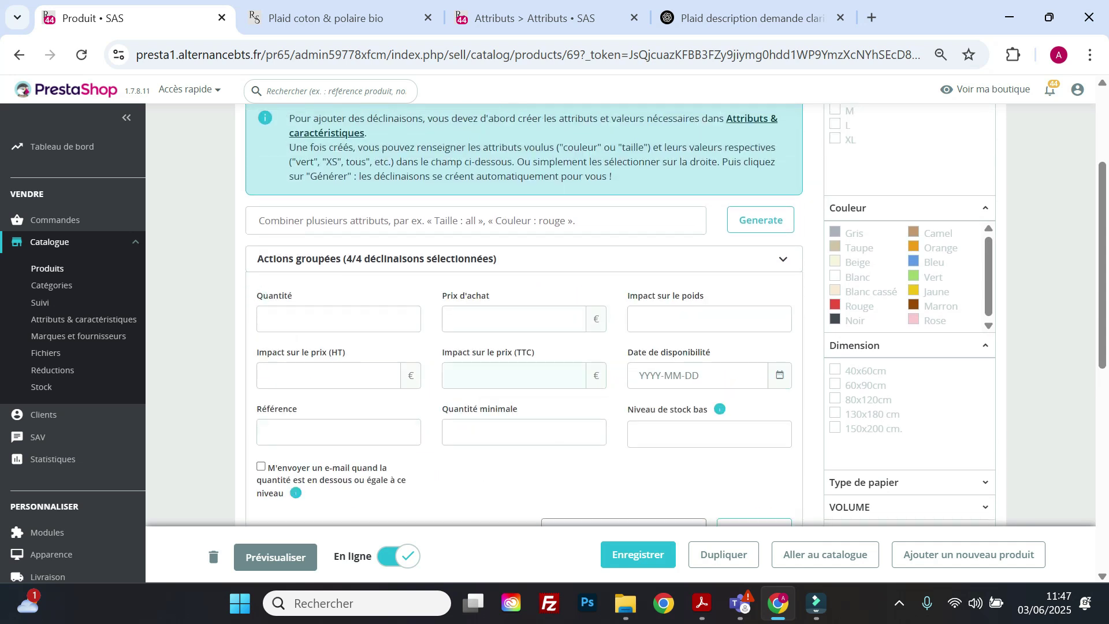
scroll(527, 258, "down", 5)
scroll(523, 307, "up", 3)
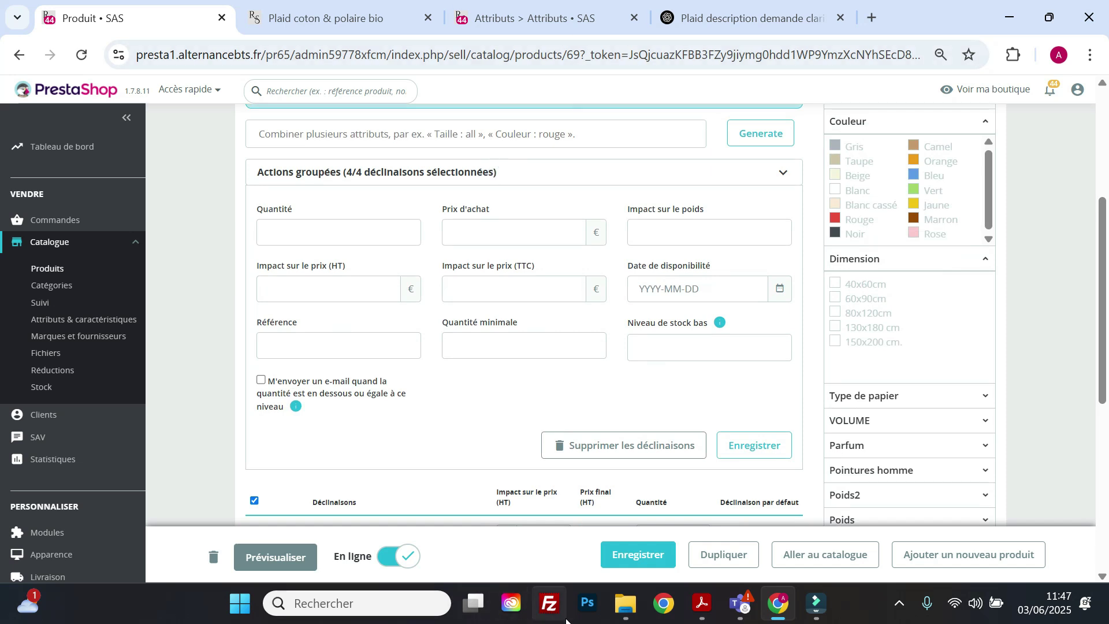
left_click(702, 604)
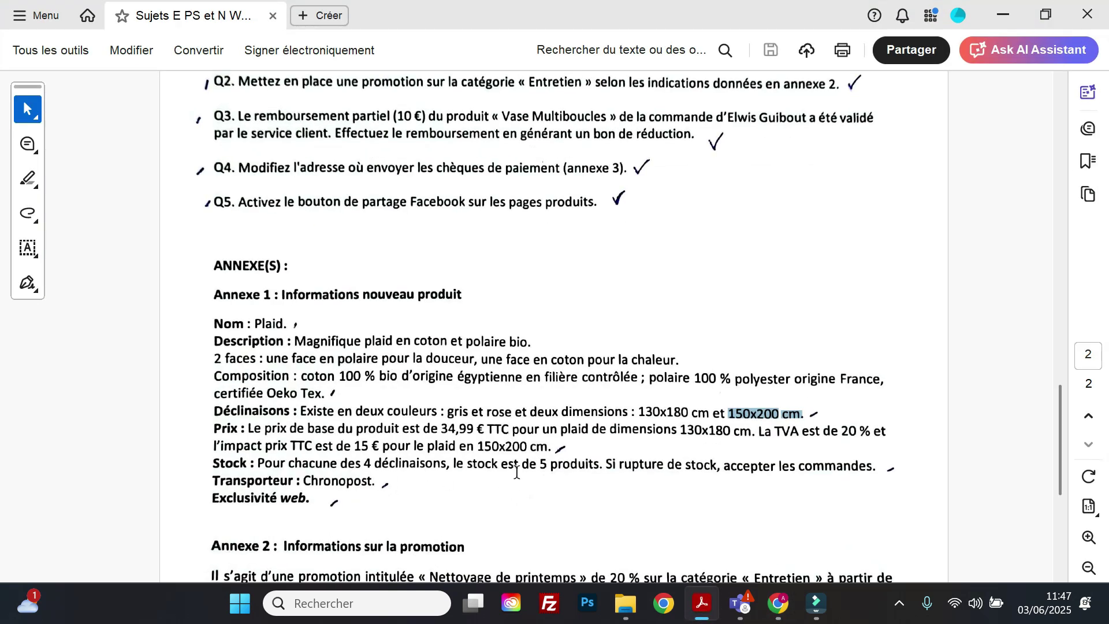
left_click(1003, 15)
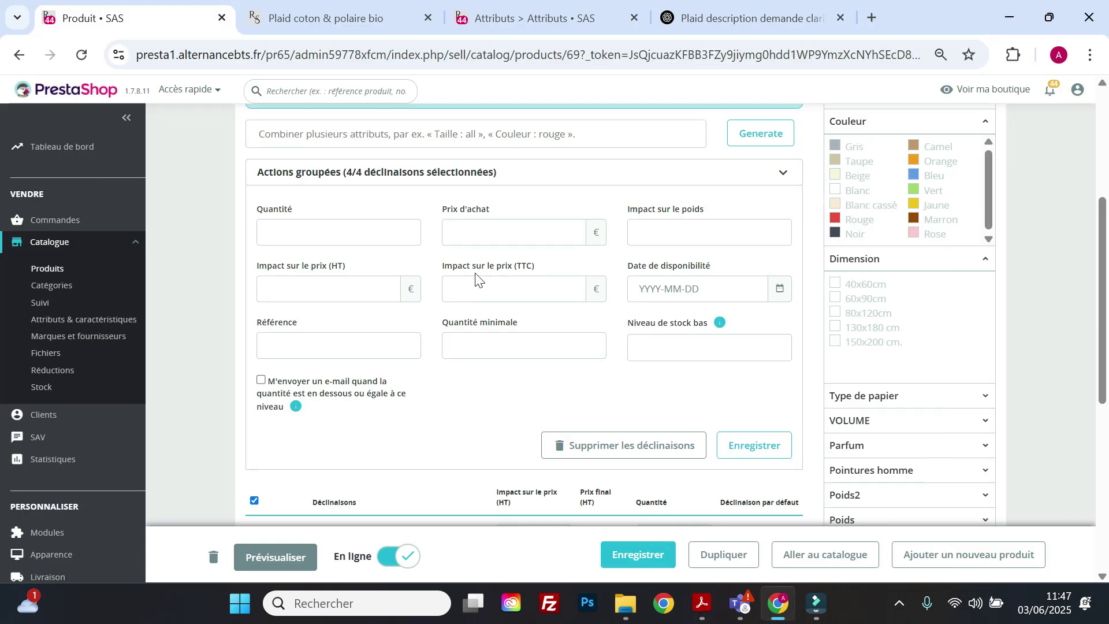
left_click(382, 232)
left_click(748, 453)
double_click(341, 225)
type("5")
left_click(756, 453)
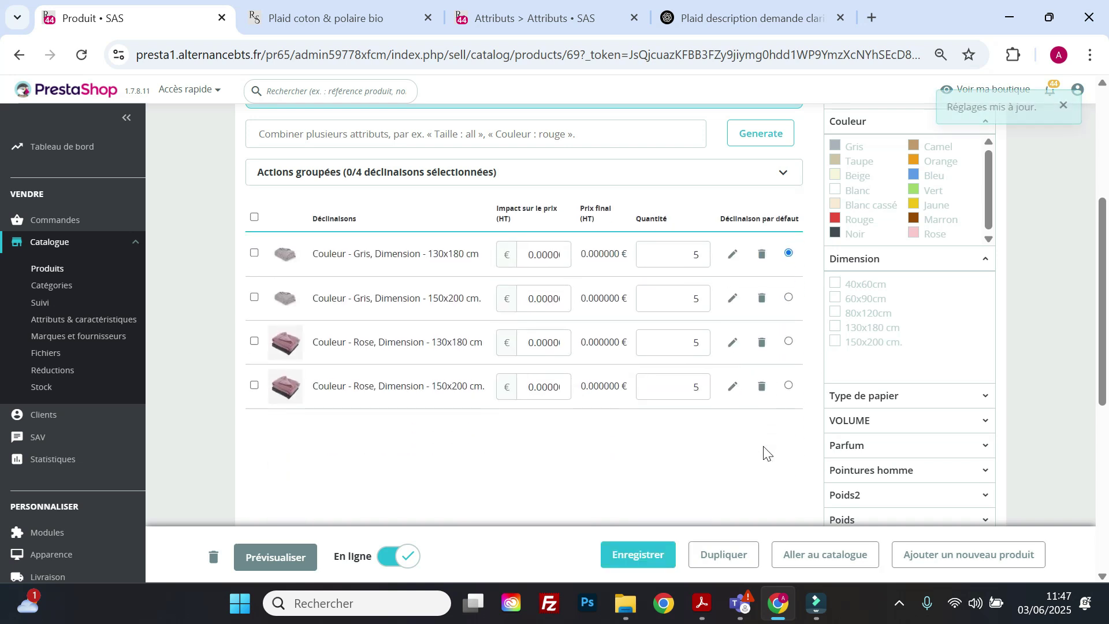
left_click(651, 560)
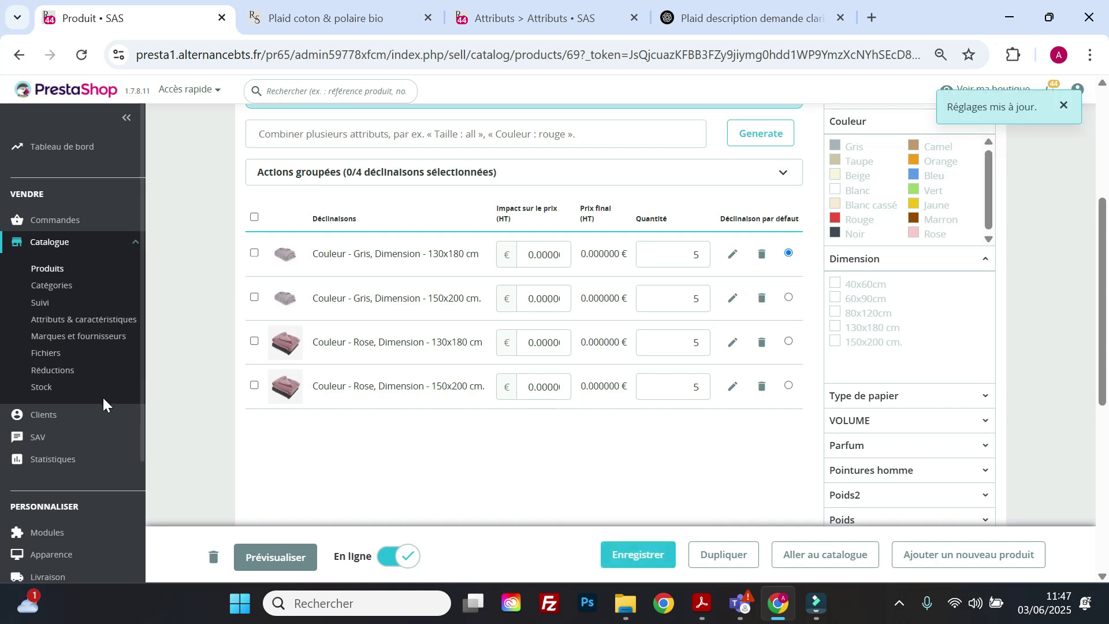
- Set a tax-included price impact of 15 € on both 150x200 cm combinations, Gris and Rose, following Annexe 1, and save the product
left_click(254, 386)
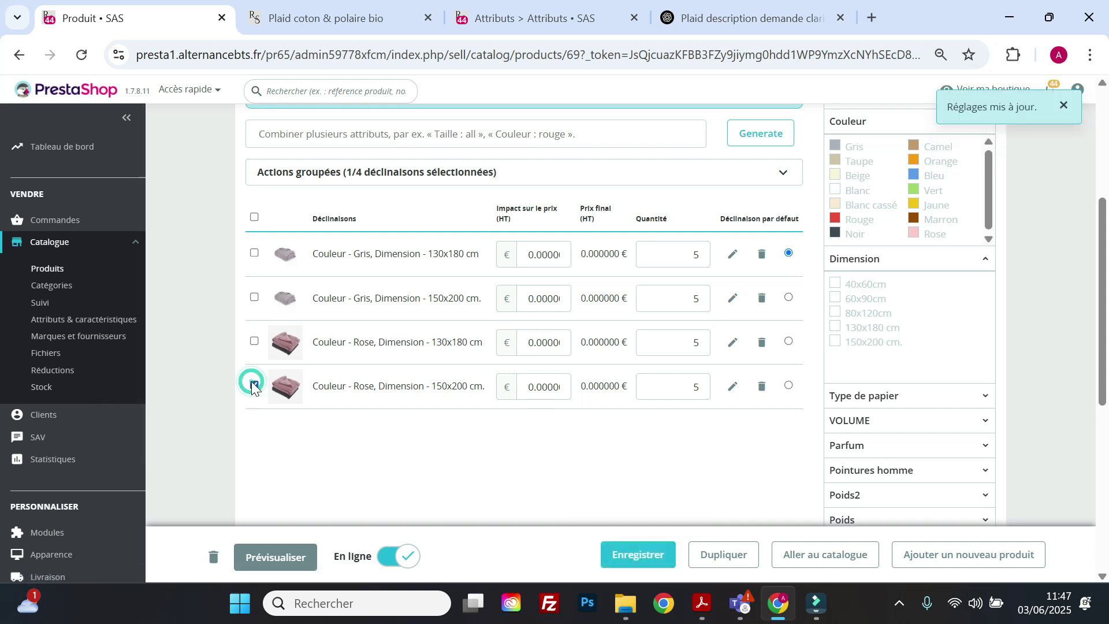
scroll(283, 381, "down", 5)
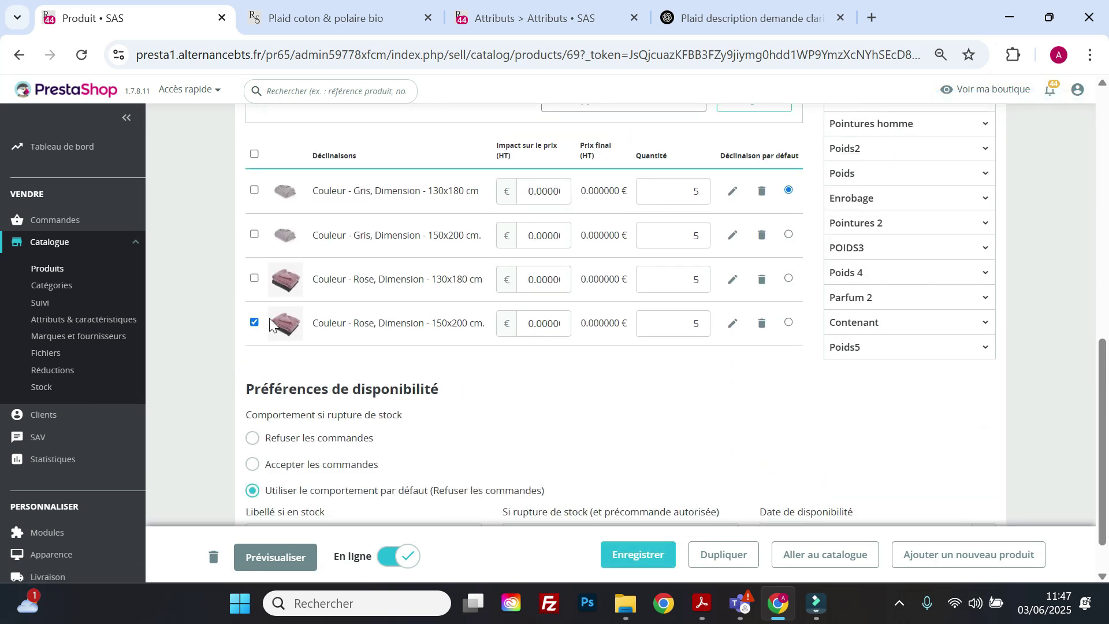
left_click(254, 234)
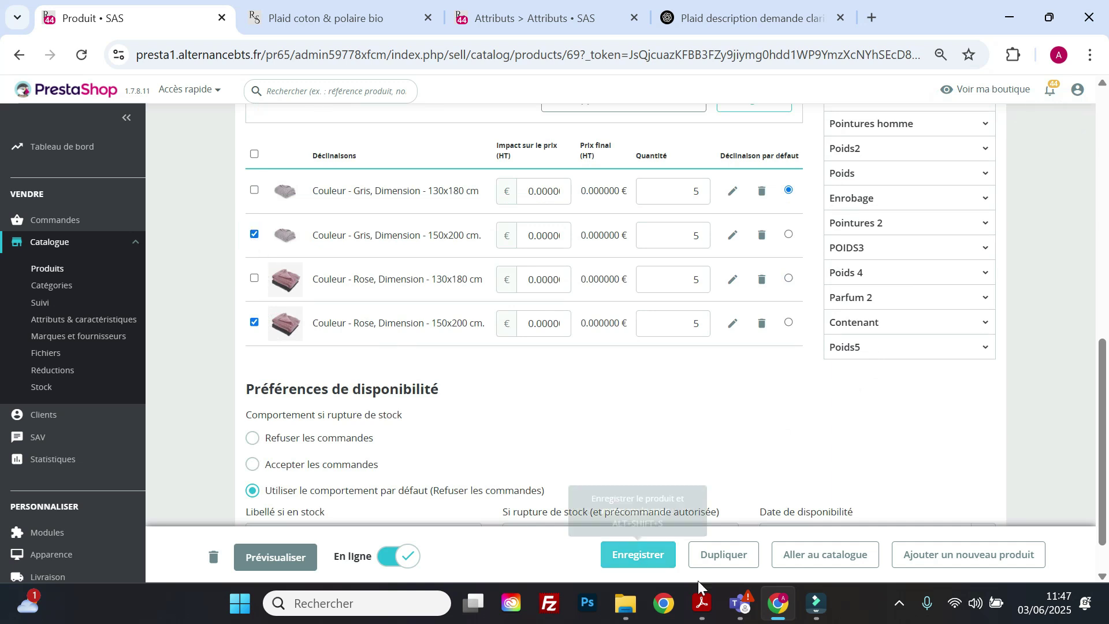
left_click(703, 611)
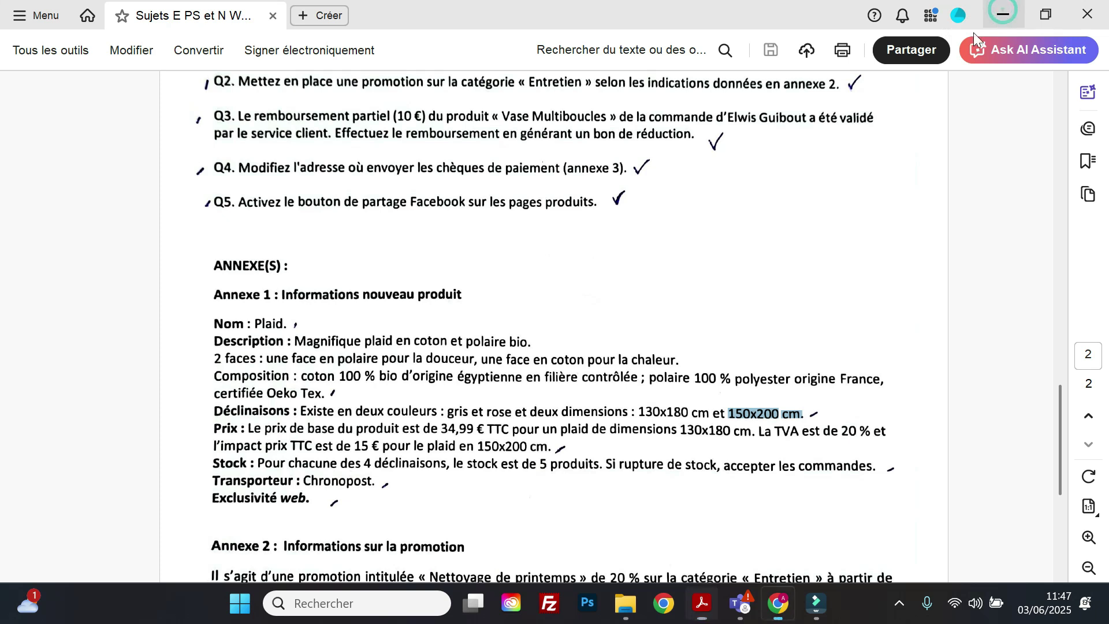
left_click(1003, 14)
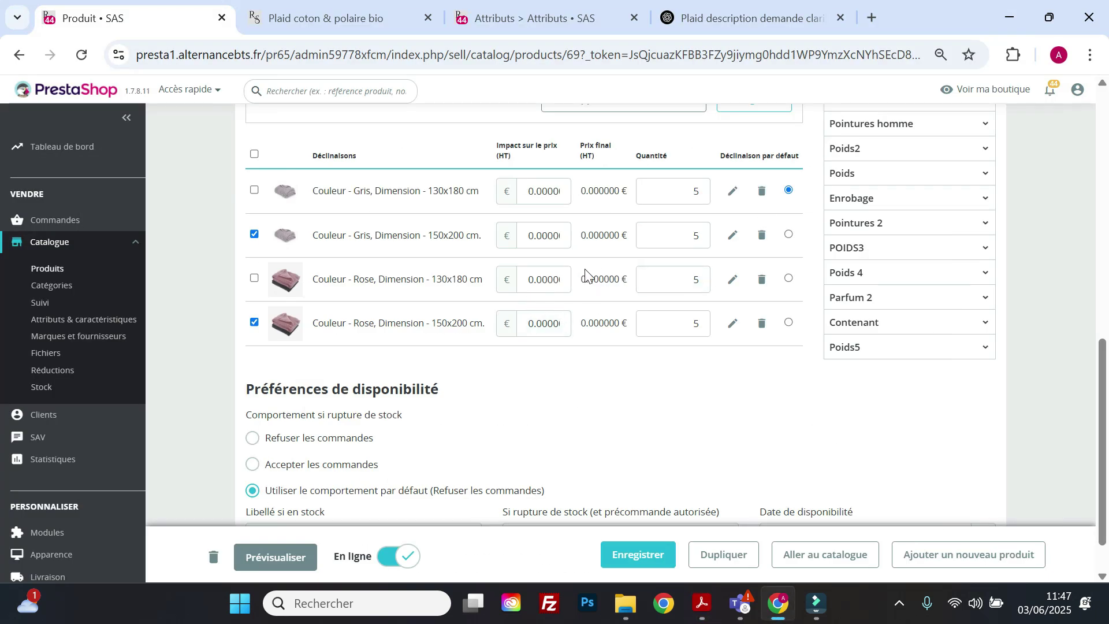
scroll(534, 393, "up", 6)
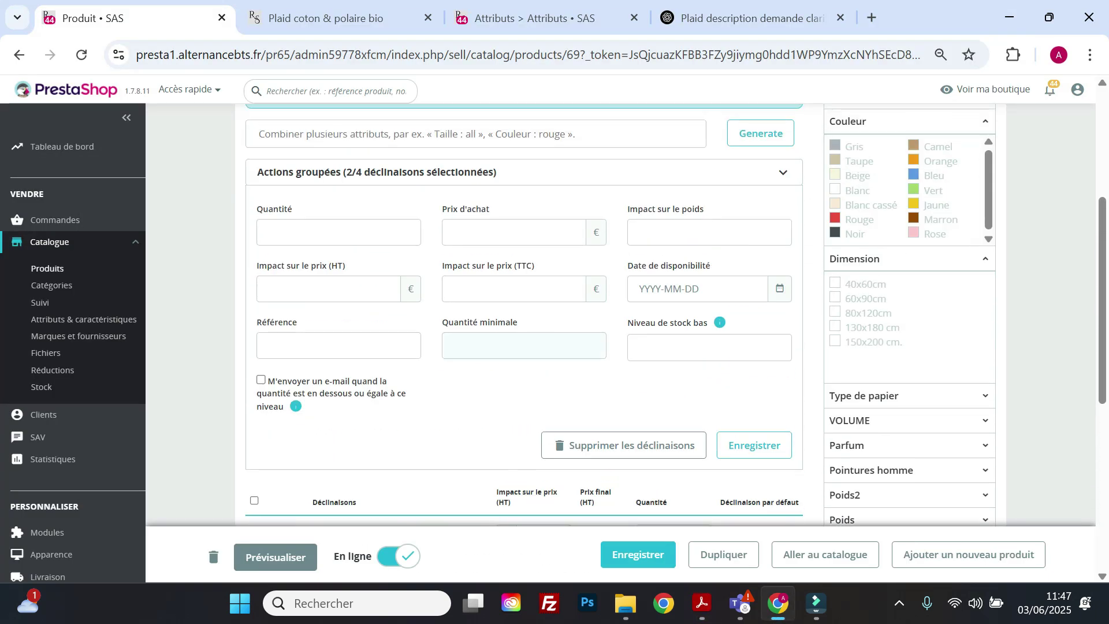
left_click(479, 290)
type("15")
left_click(745, 447)
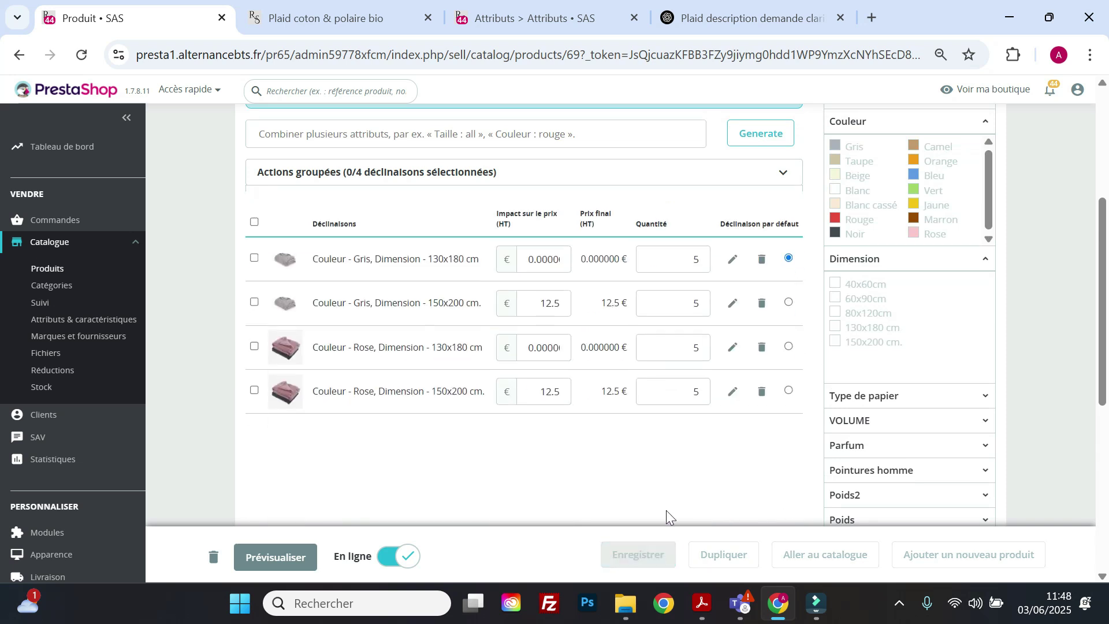
left_click(637, 569)
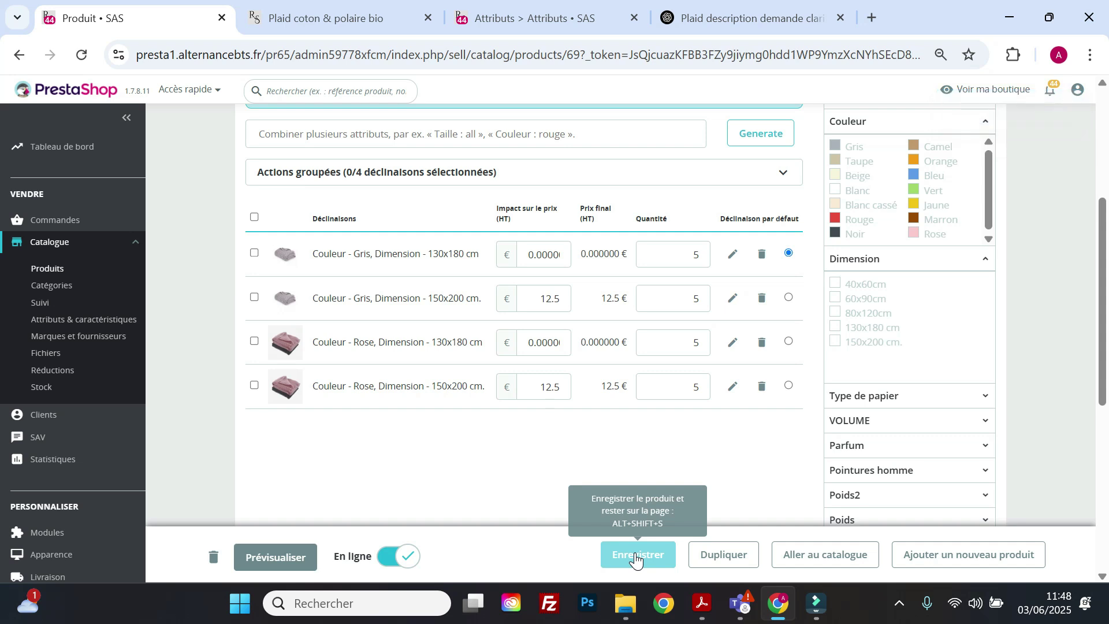
- Set the plaid's out-of-stock behaviour to accept orders, check it against Annexe 1, and save the product
scroll(528, 480, "up", 5)
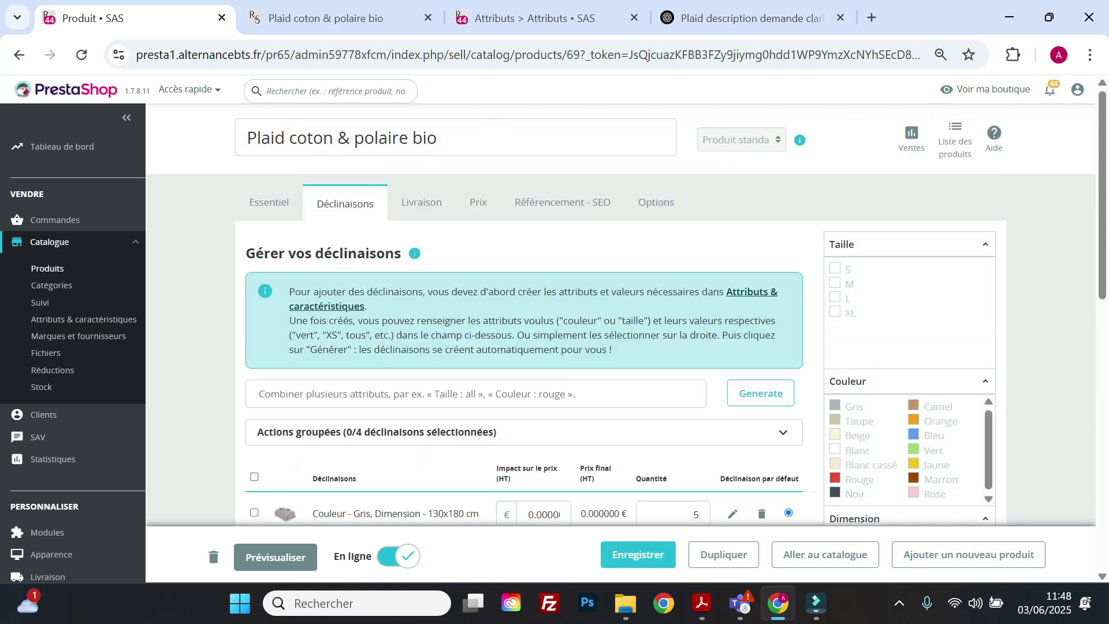
scroll(428, 404, "down", 5)
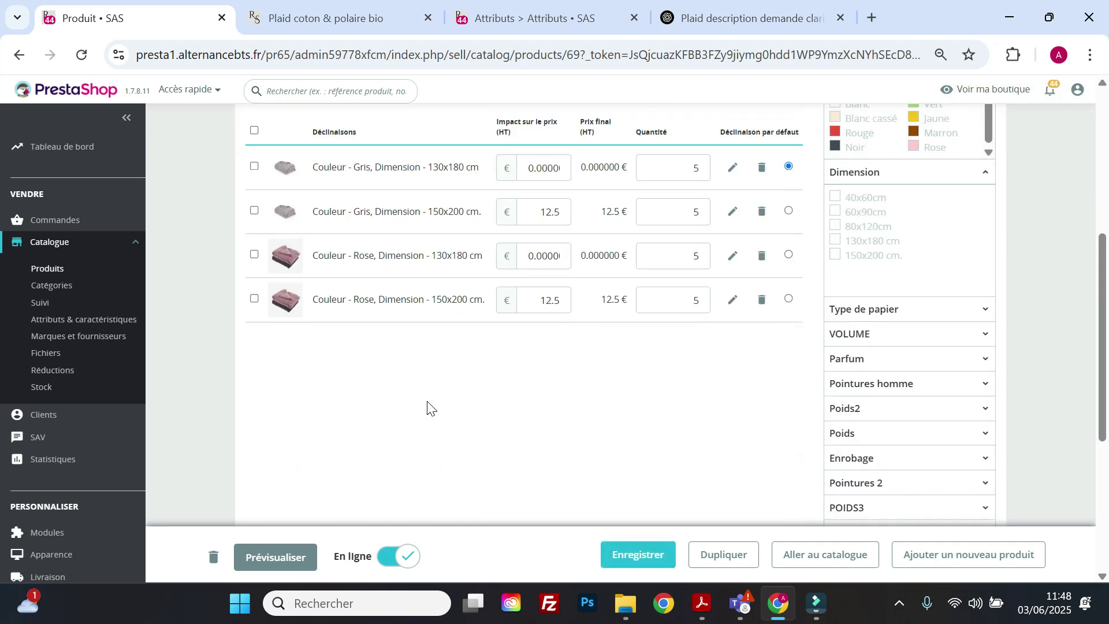
scroll(431, 404, "up", 5)
scroll(433, 407, "down", 12)
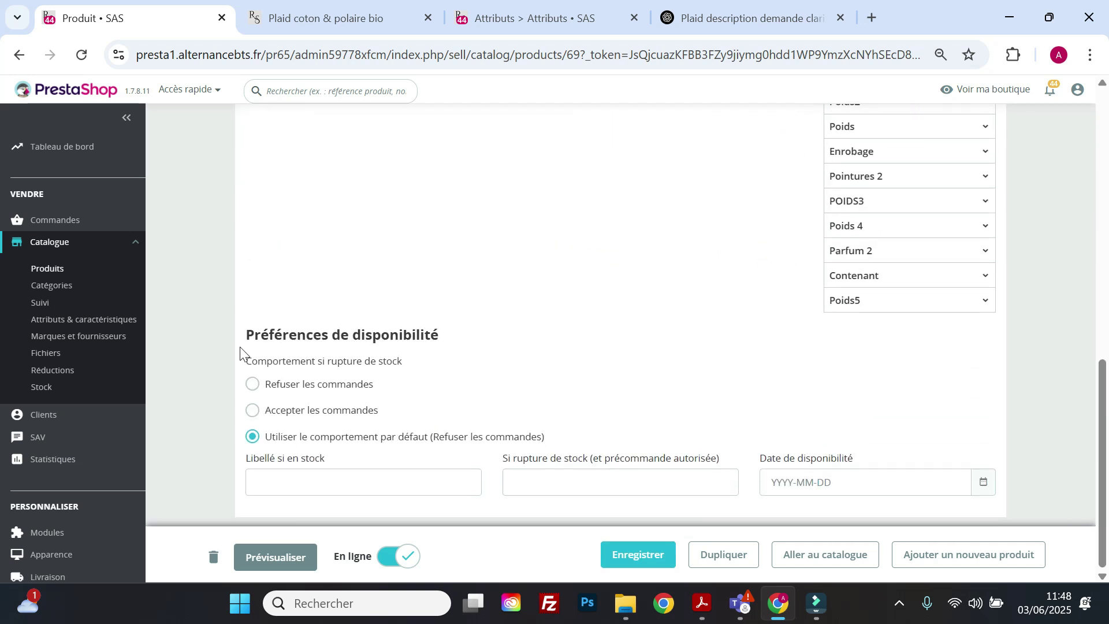
left_click(252, 410)
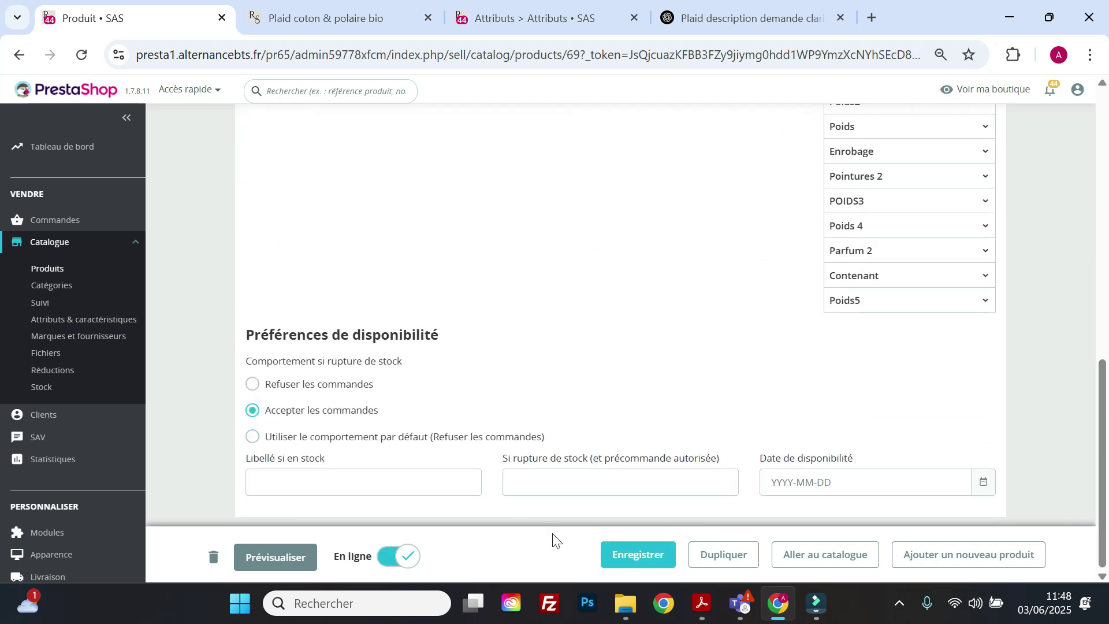
left_click(716, 611)
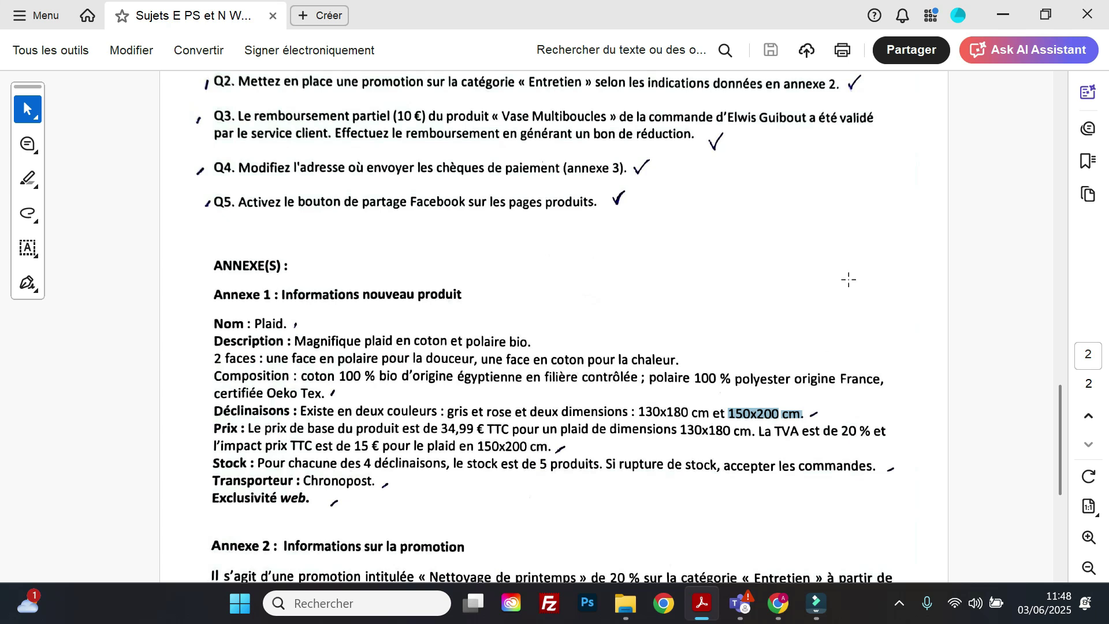
left_click(1004, 14)
left_click(624, 572)
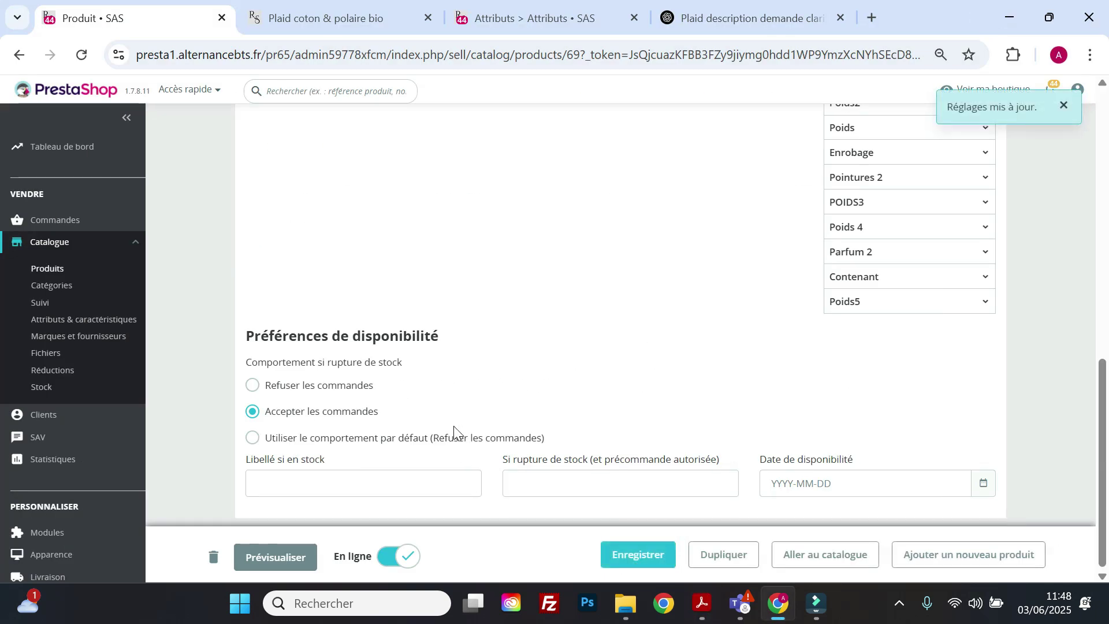
- In the delivery settings, make 9 - Chronopost (2 jours) the only available carrier by removing SAS (Retrait en magasin), and save
scroll(454, 432, "up", 10)
left_click(421, 203)
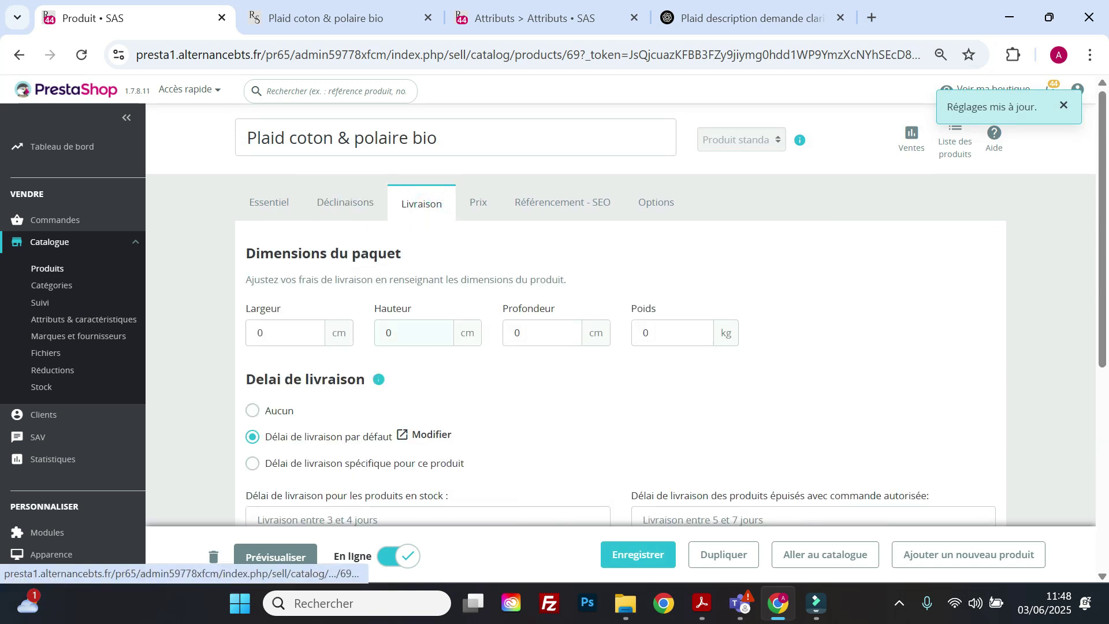
scroll(426, 354, "down", 6)
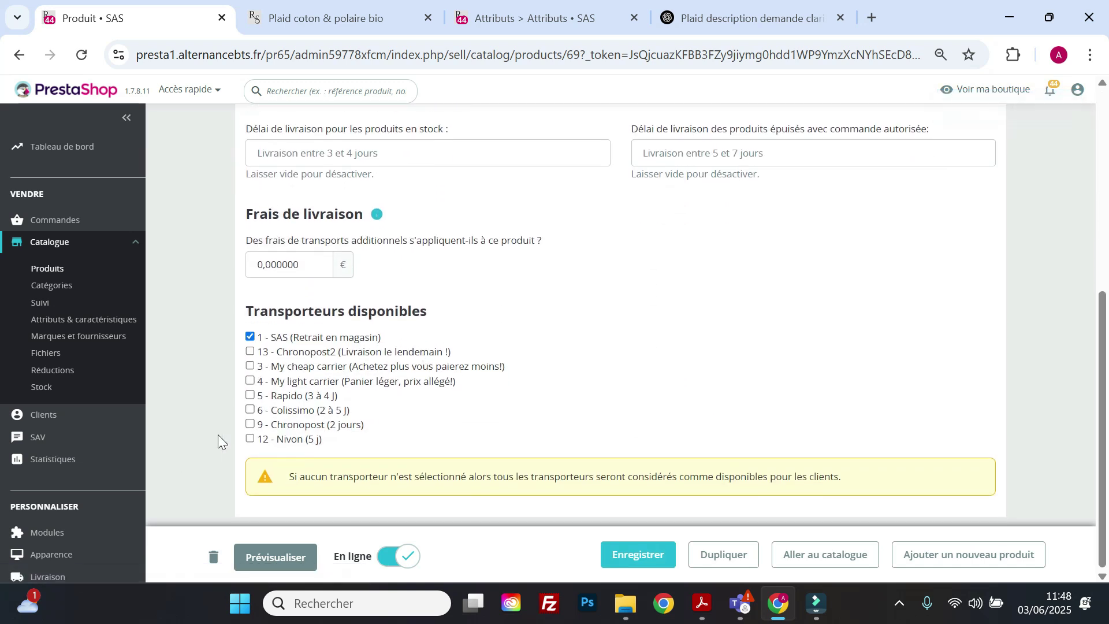
left_click(250, 424)
left_click(656, 564)
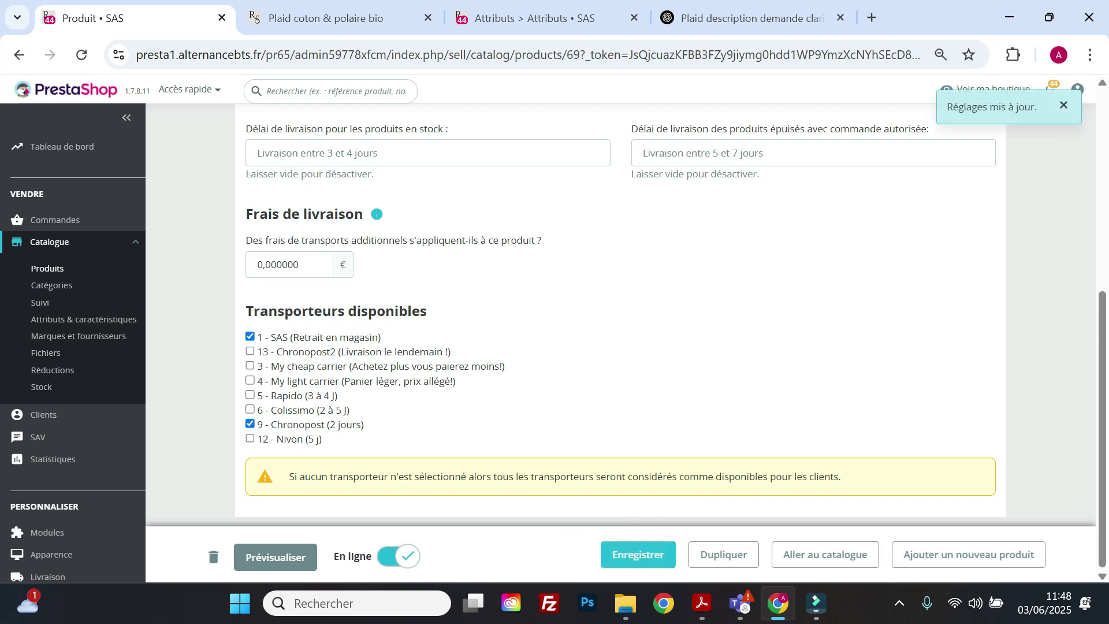
left_click(250, 336)
left_click(647, 553)
- Check the base price in Annexe 1, set the plaid's tax-included retail price to 34.99 €, save, and look over the other pricing settings
scroll(463, 390, "up", 6)
left_click(478, 203)
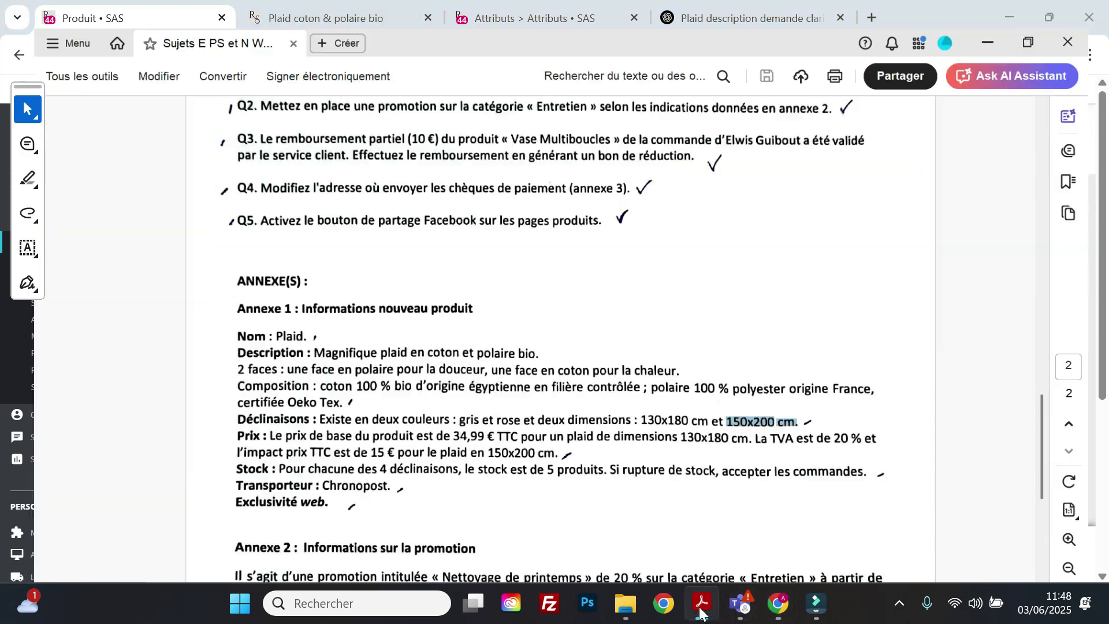
left_click(702, 603)
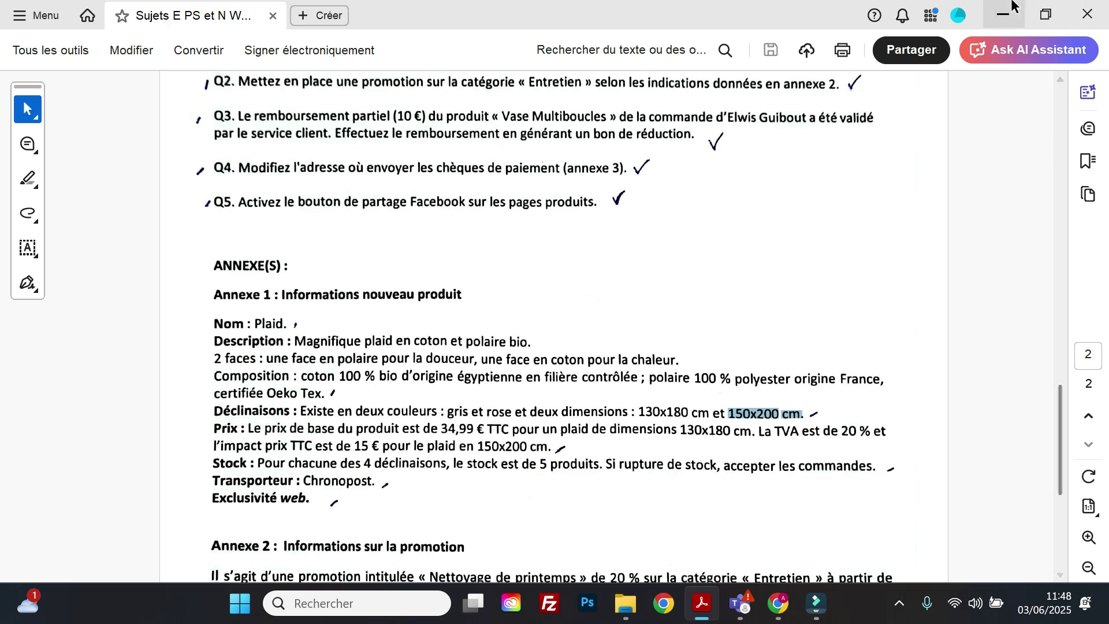
left_click(1004, 14)
left_click(410, 301)
key("ctrl+a")
type("34.99")
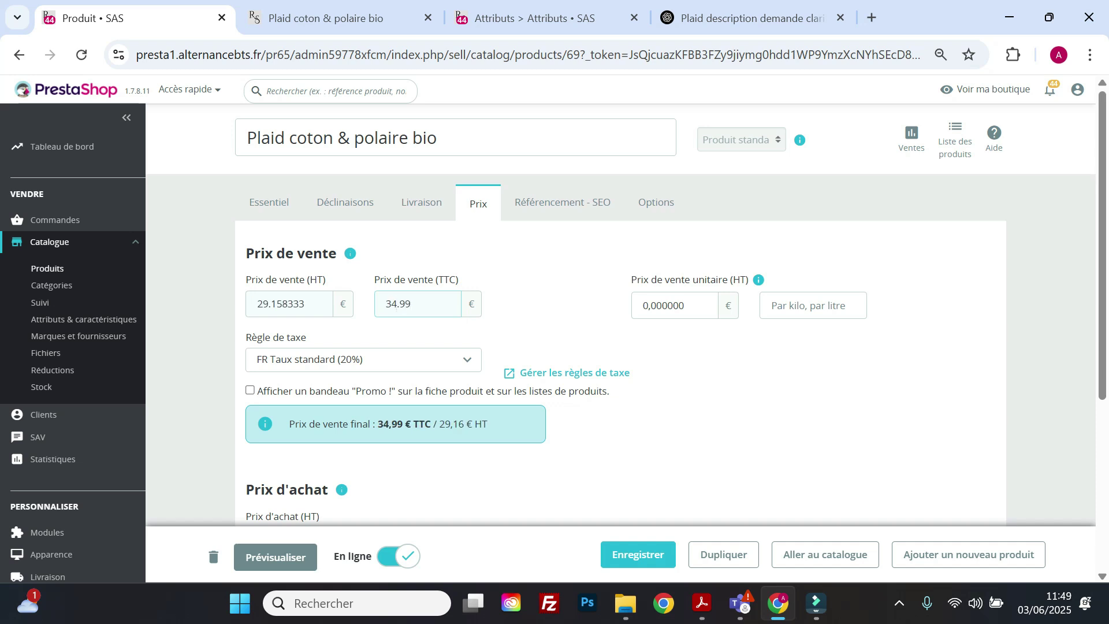
left_click(624, 564)
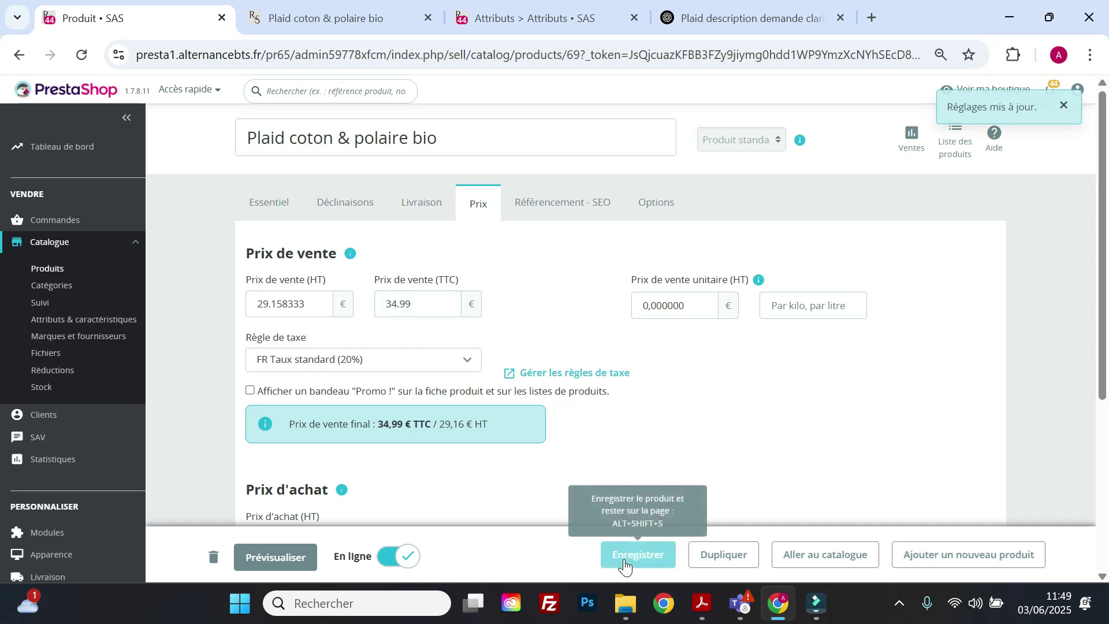
scroll(480, 352, "down", 5)
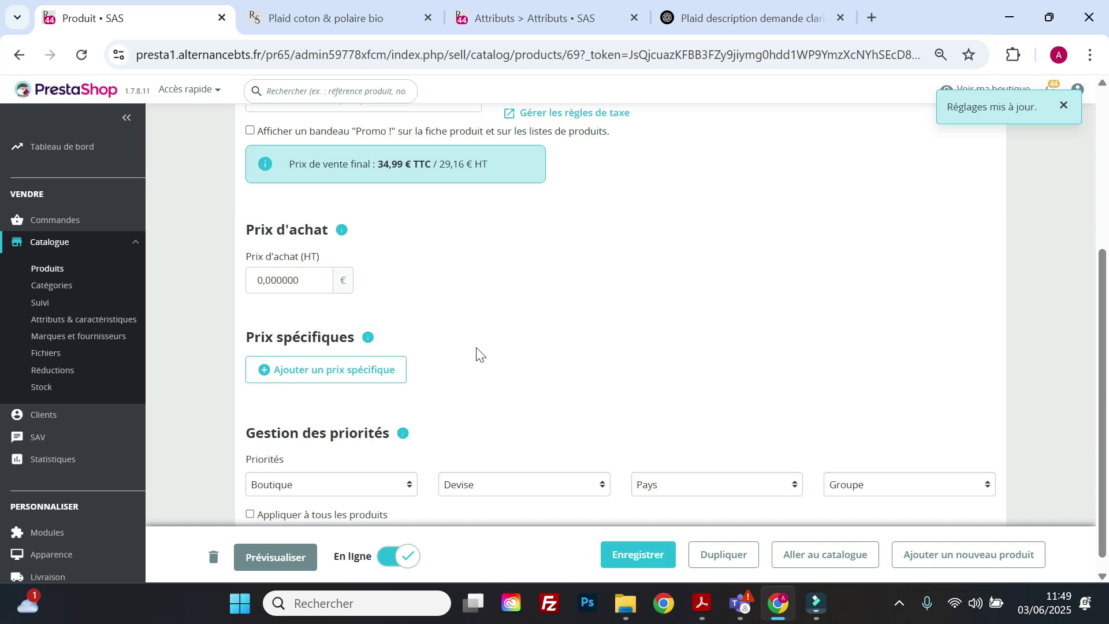
scroll(495, 351, "up", 5)
- Open the plaid's SEO settings and copy the suggested meta title "Plaid bio en coton et polaire – Douceur et qualité certifiée" from the ChatGPT conversation
left_click(566, 199)
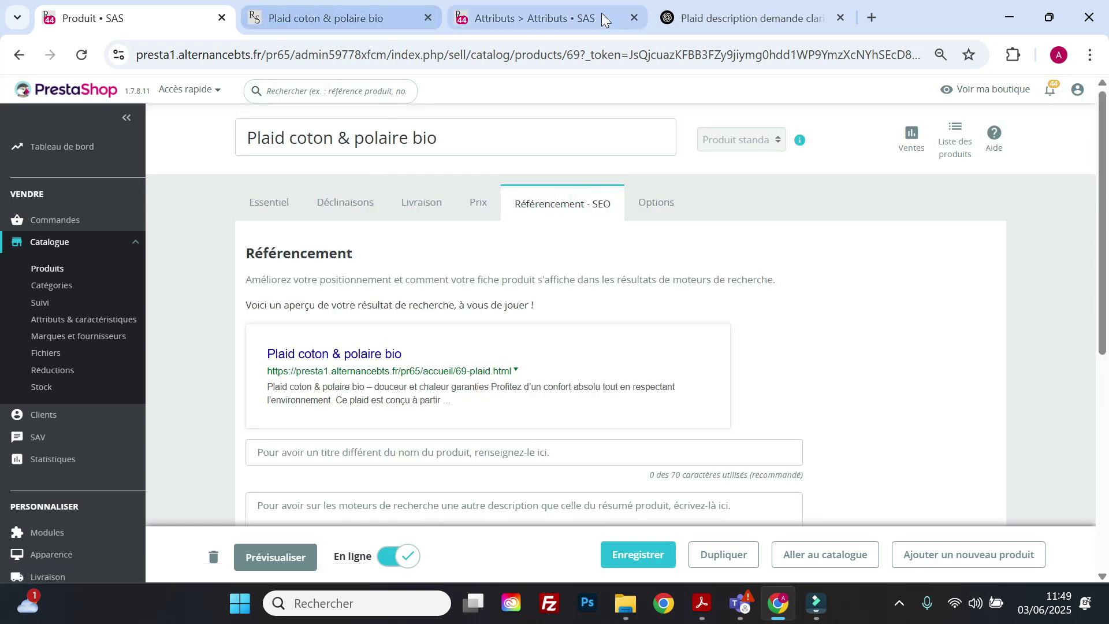
left_click(740, 17)
scroll(497, 370, "down", 9)
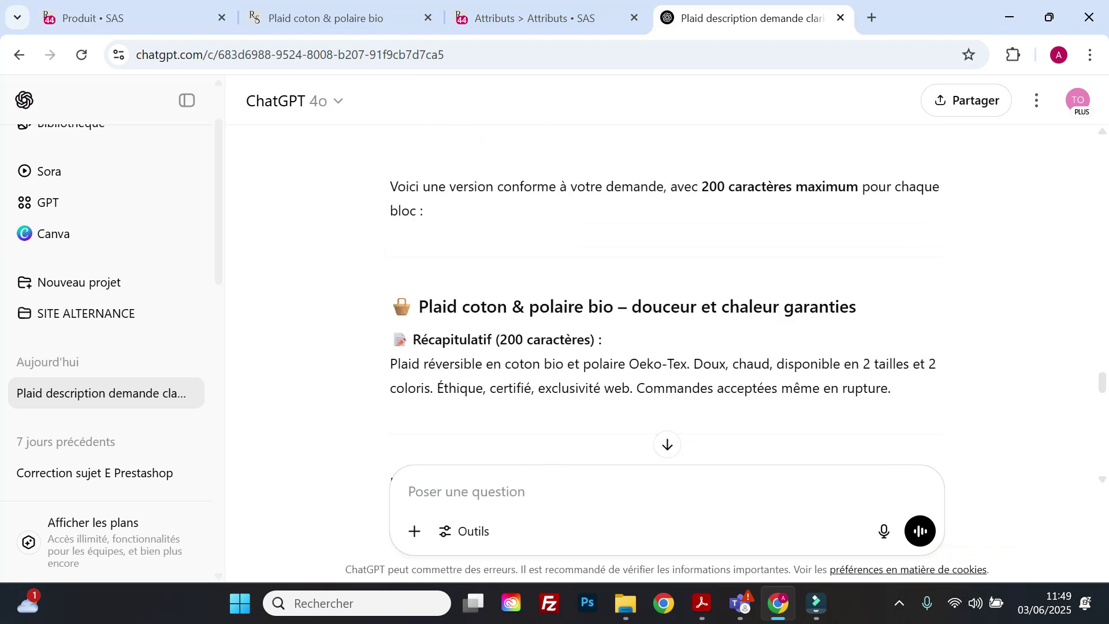
scroll(576, 291, "down", 20)
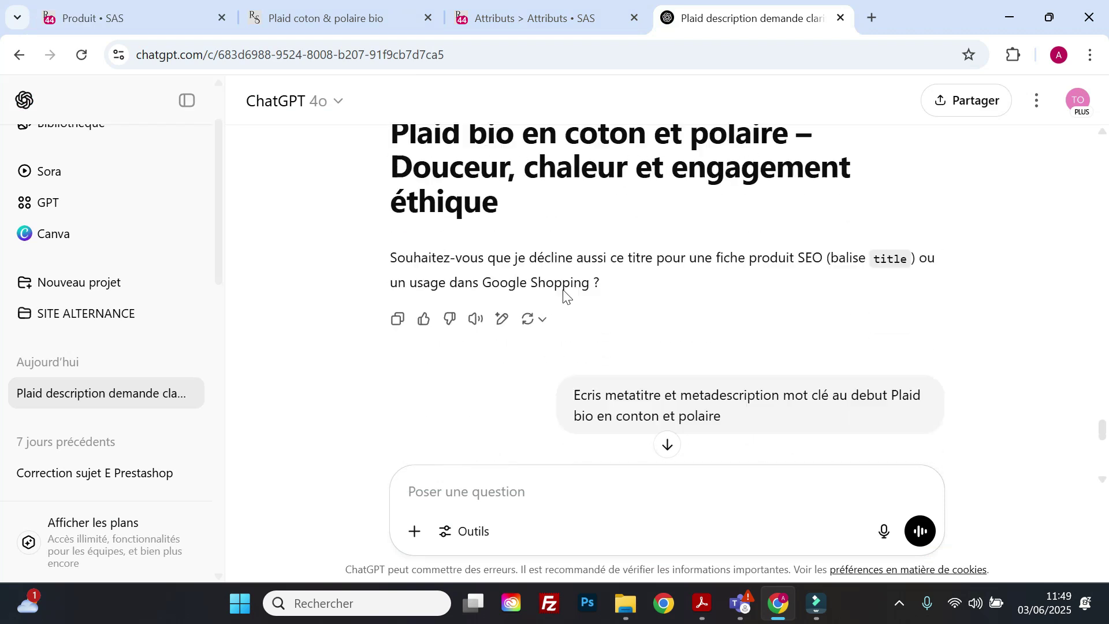
scroll(569, 301, "up", 2)
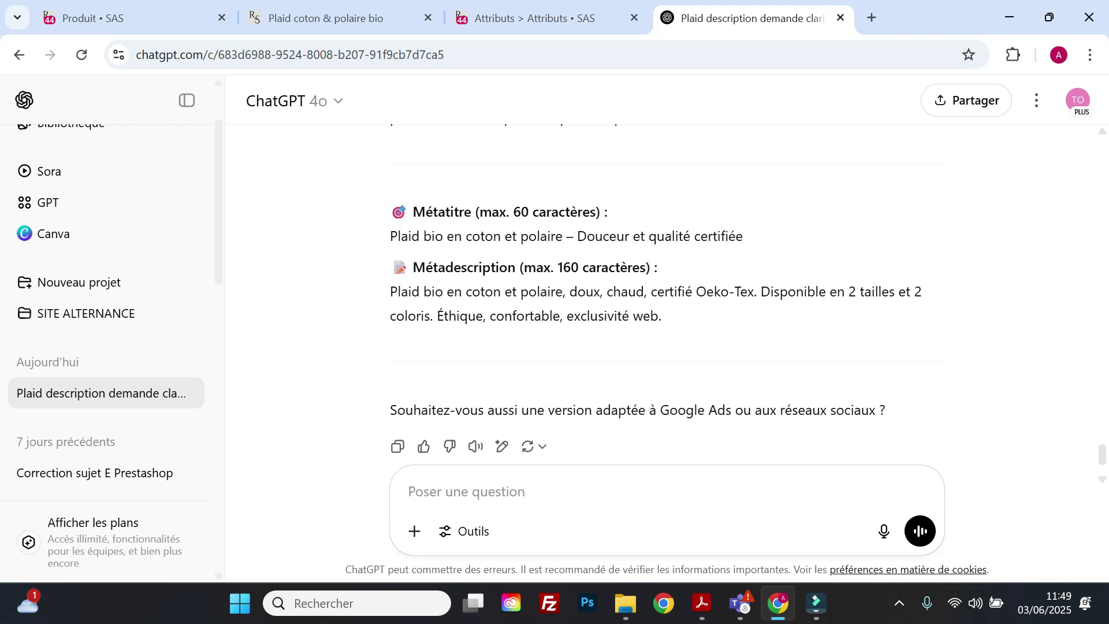
left_click_drag(746, 235, 382, 241)
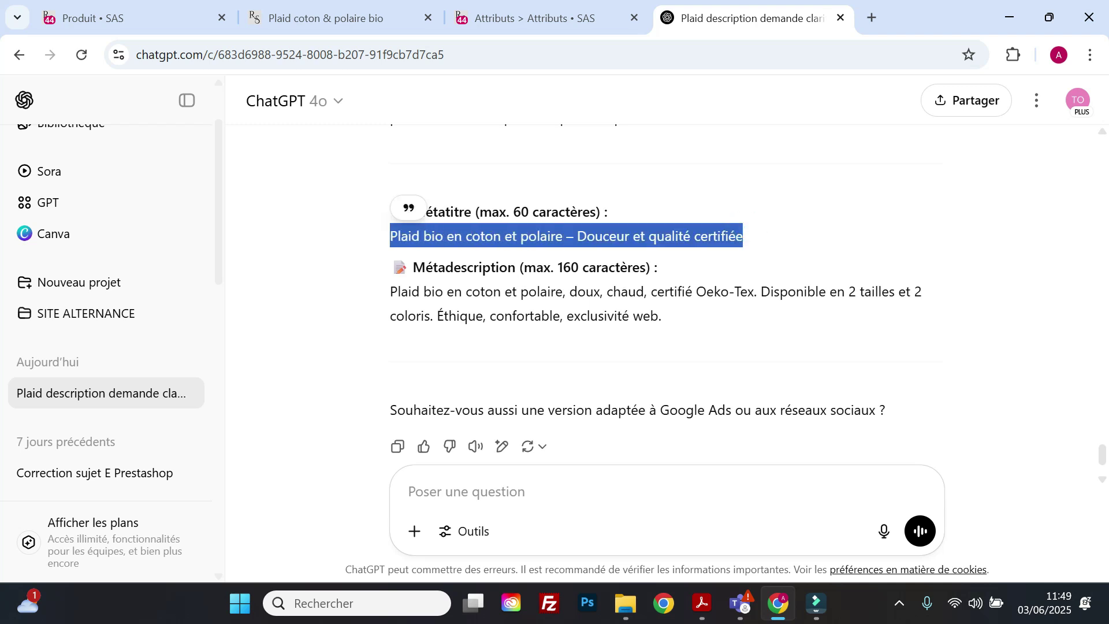
right_click(456, 249)
left_click(485, 266)
- Back in the PrestaShop product sheet, paste the copied text as the plaid's meta title
left_click(547, 20)
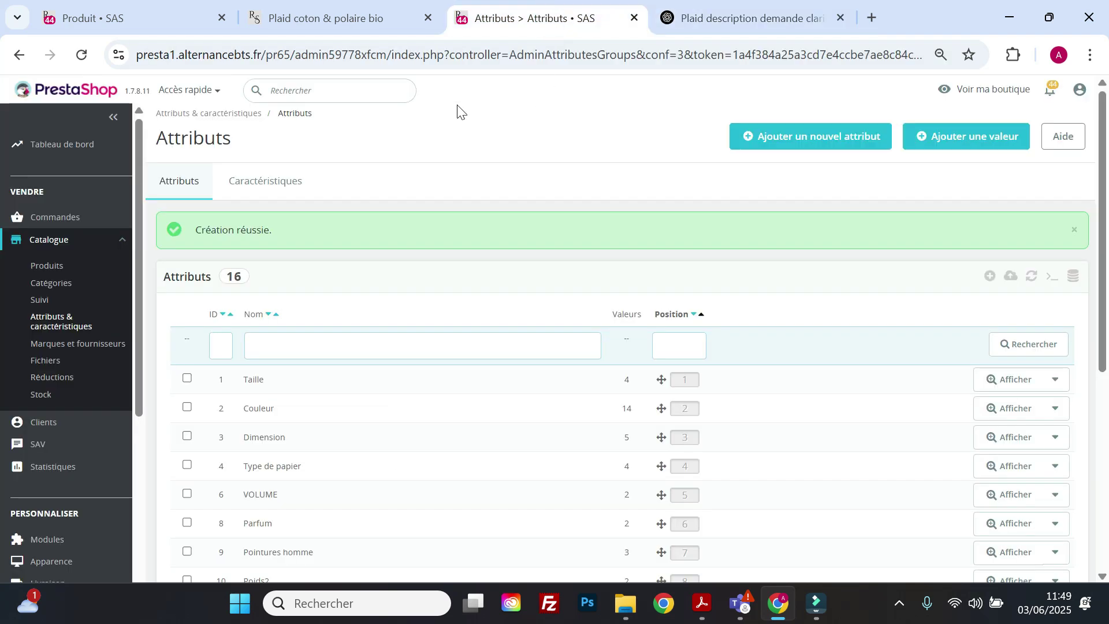
left_click(393, 8)
left_click(165, 18)
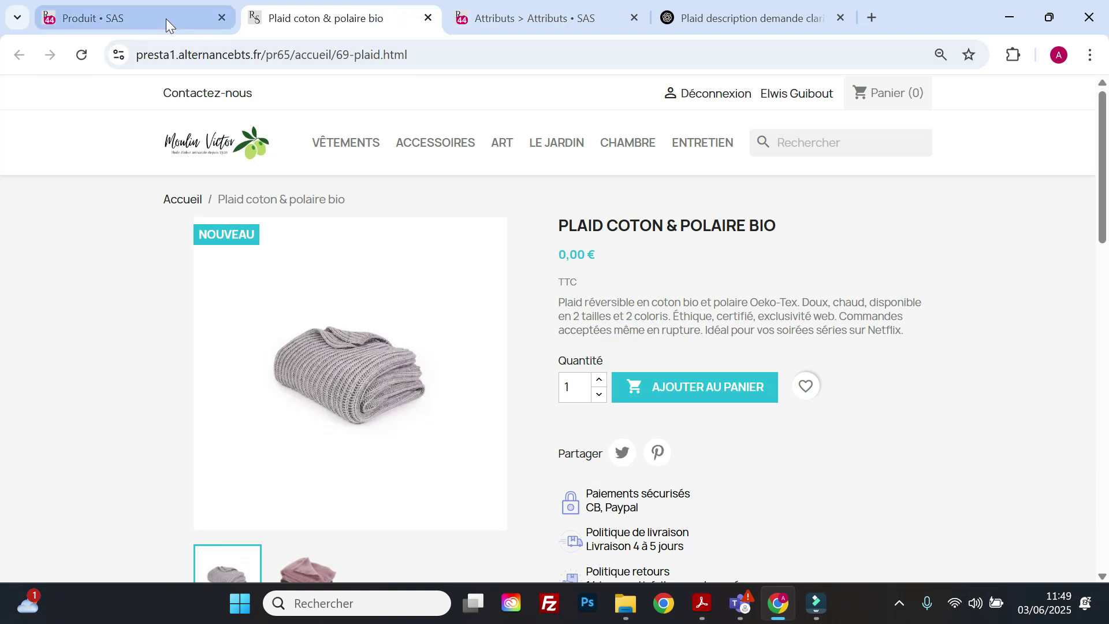
scroll(411, 364, "down", 2)
left_click(378, 362)
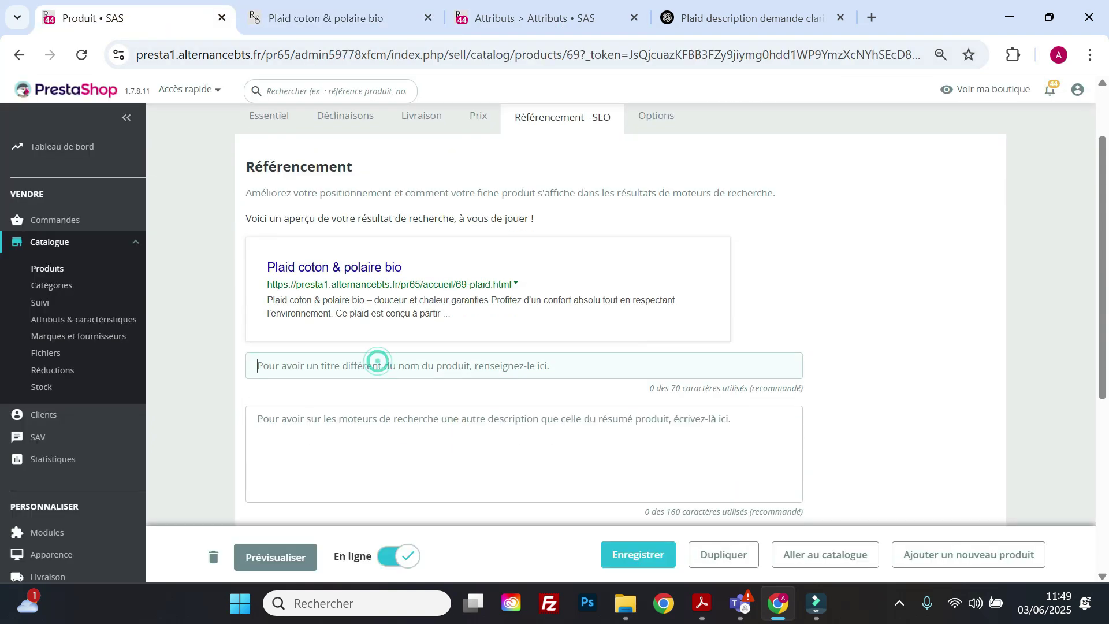
key("ctrl+v")
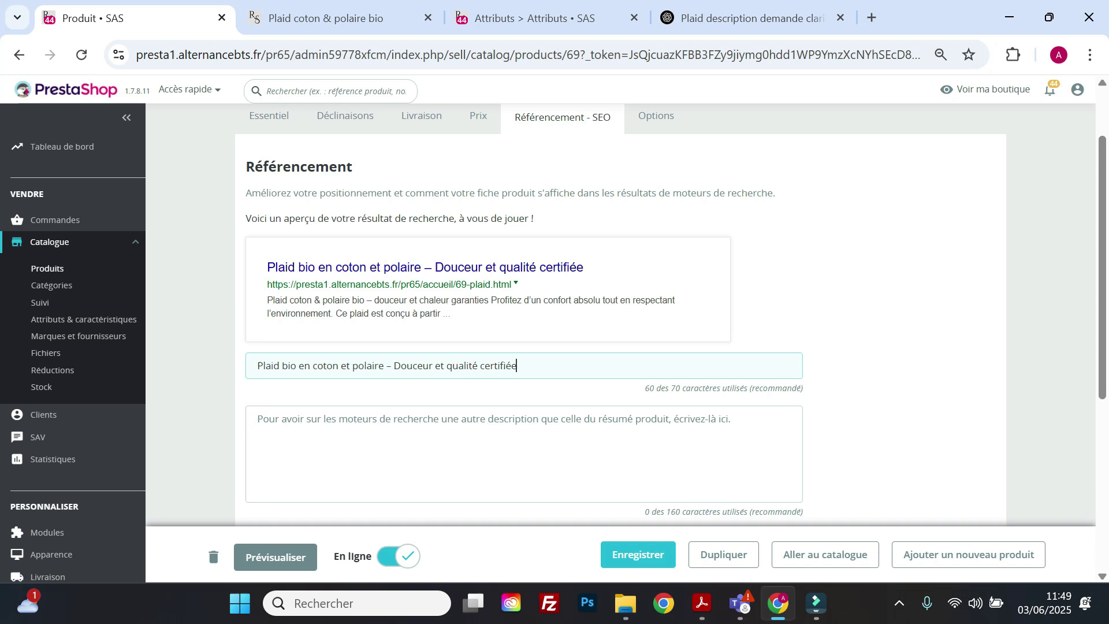
- Replace the meta title's ending with "| Alia Nature" after "Plaid bio en coton et polaire", checking the company name in the assignment PDF
left_click_drag(386, 365, 516, 365)
key("BackSpace")
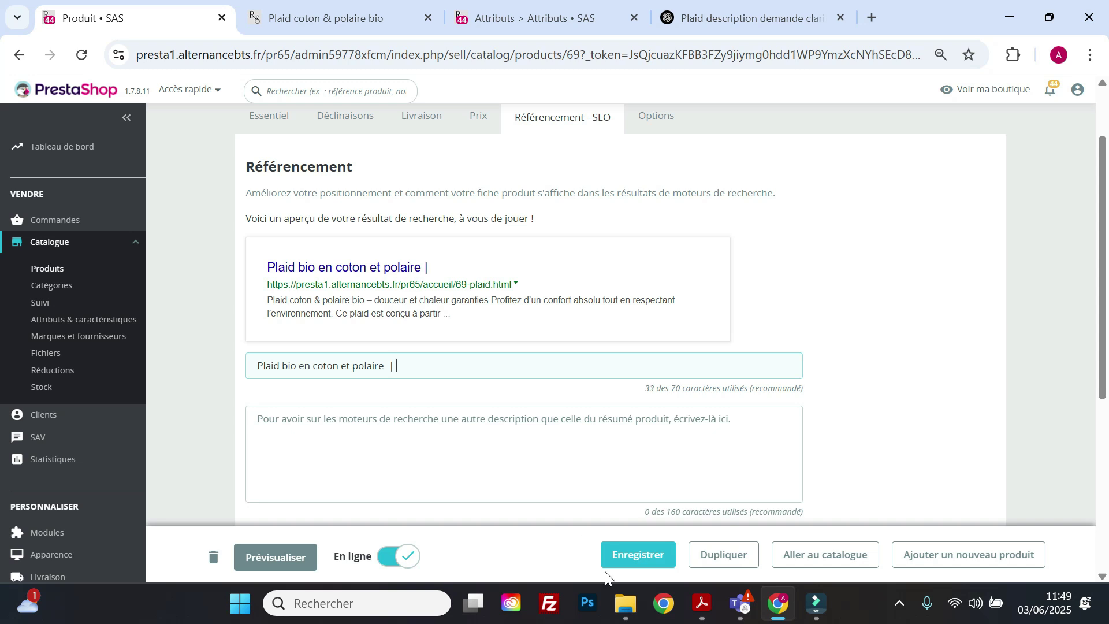
left_click(701, 604)
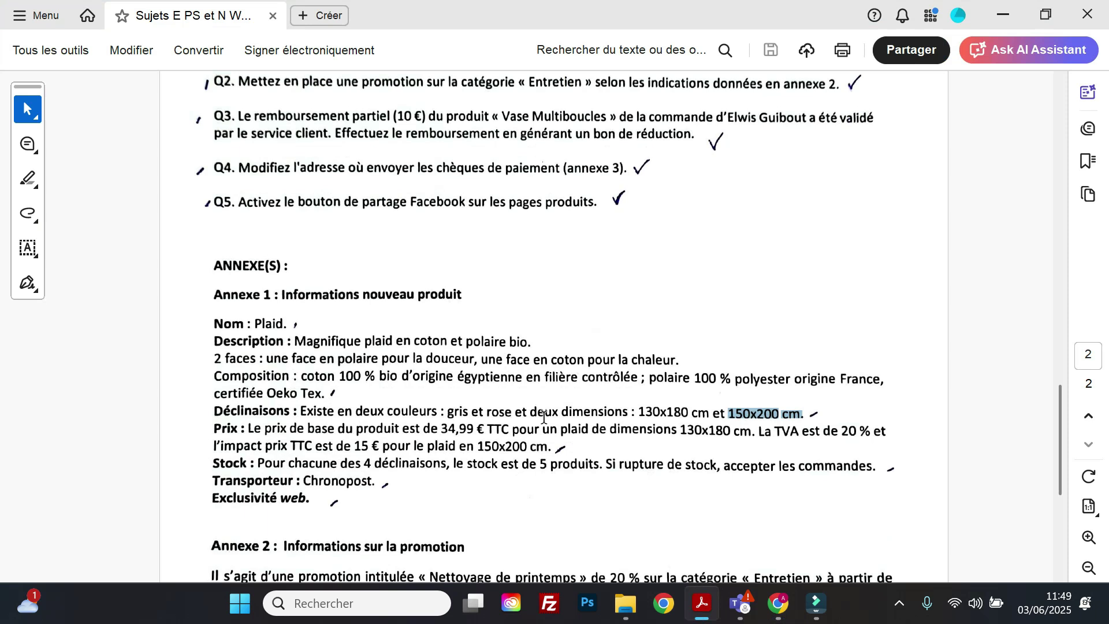
scroll(544, 417, "up", 4)
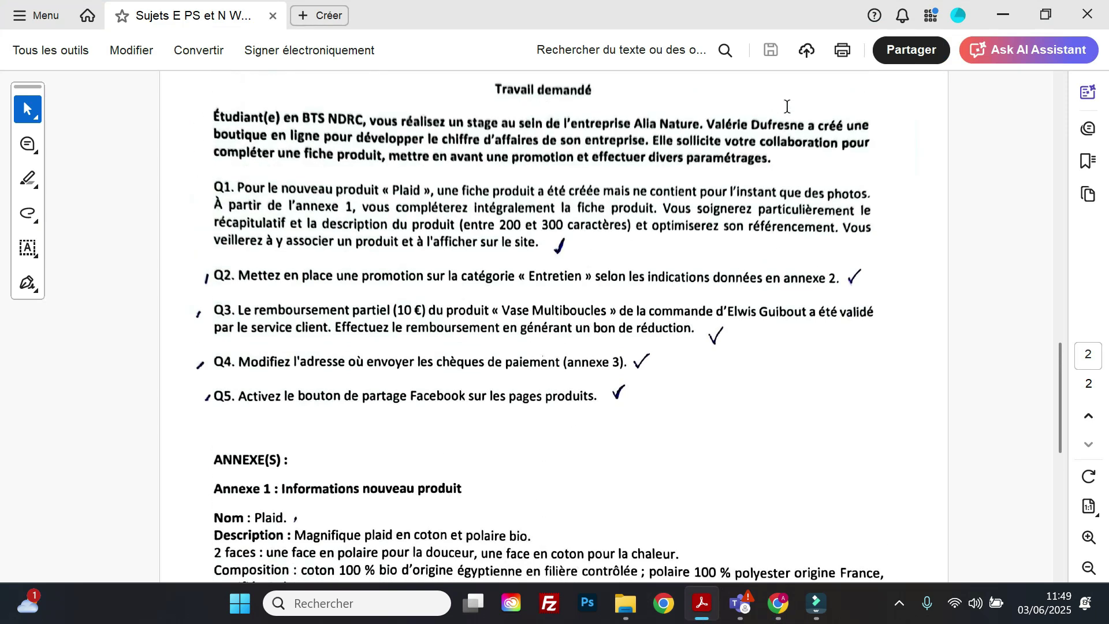
left_click(1000, 22)
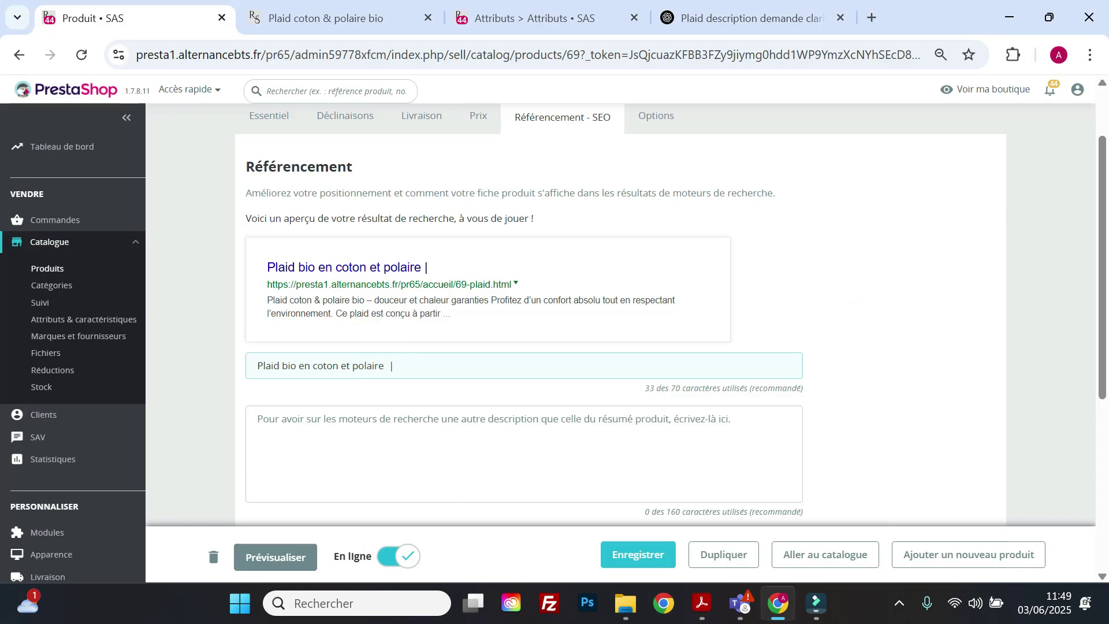
type("Alia Nature")
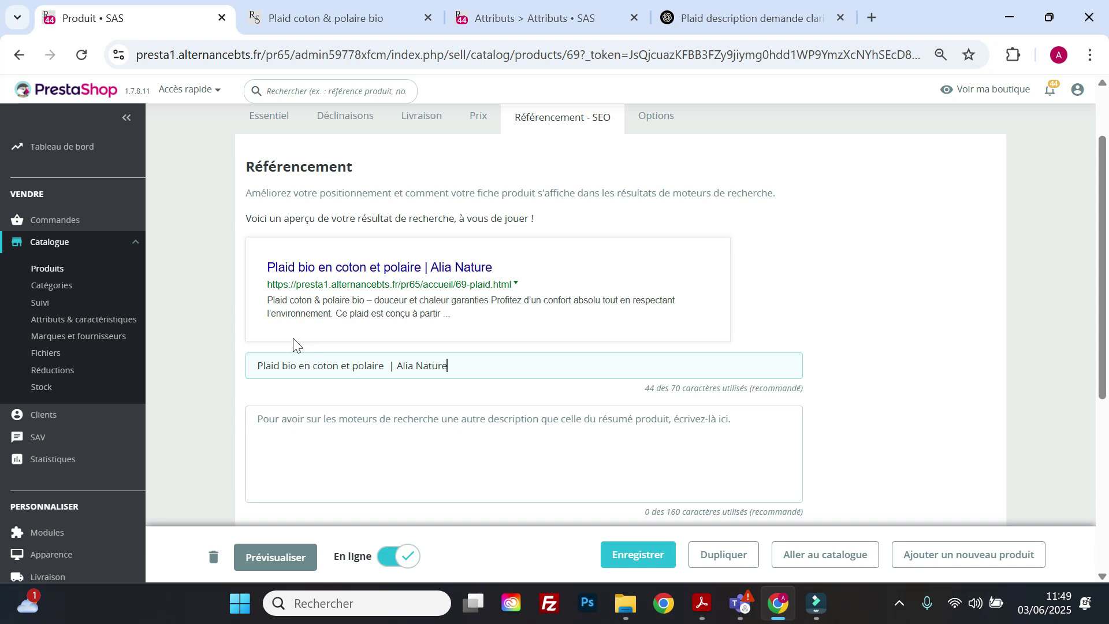
- Copy the meta description beginning "Plaid bio en coton et polaire, doux, chaud" from ChatGPT into the plaid's meta description and check its length
left_click(695, 15)
left_click_drag(704, 315, 382, 294)
right_click(482, 292)
left_click(520, 312)
left_click(570, 19)
left_click(382, 17)
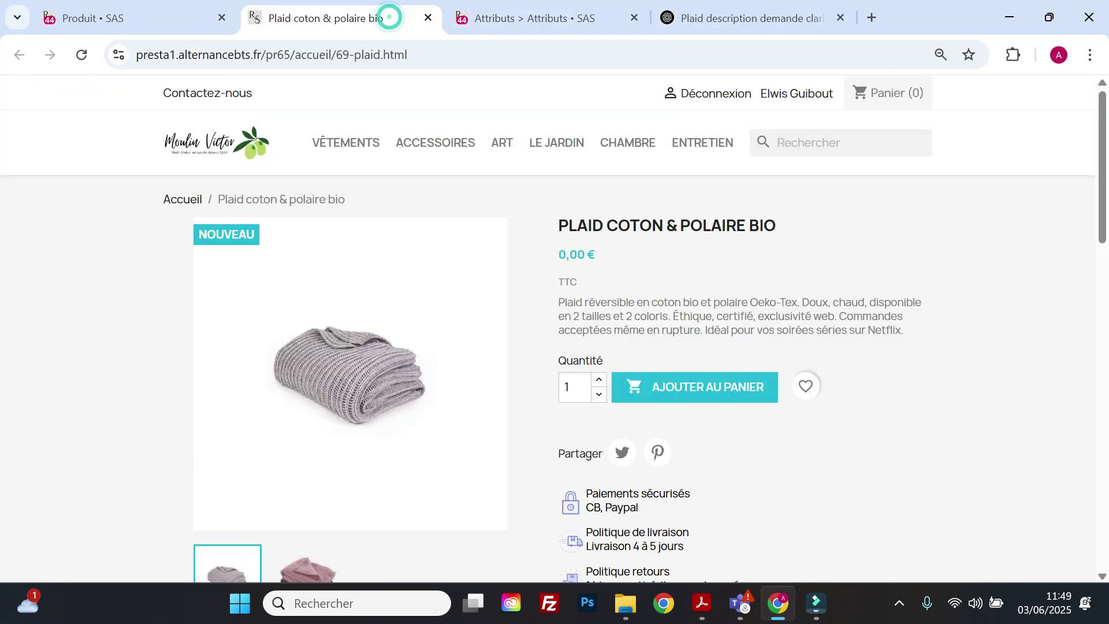
left_click(152, 17)
left_click(278, 425)
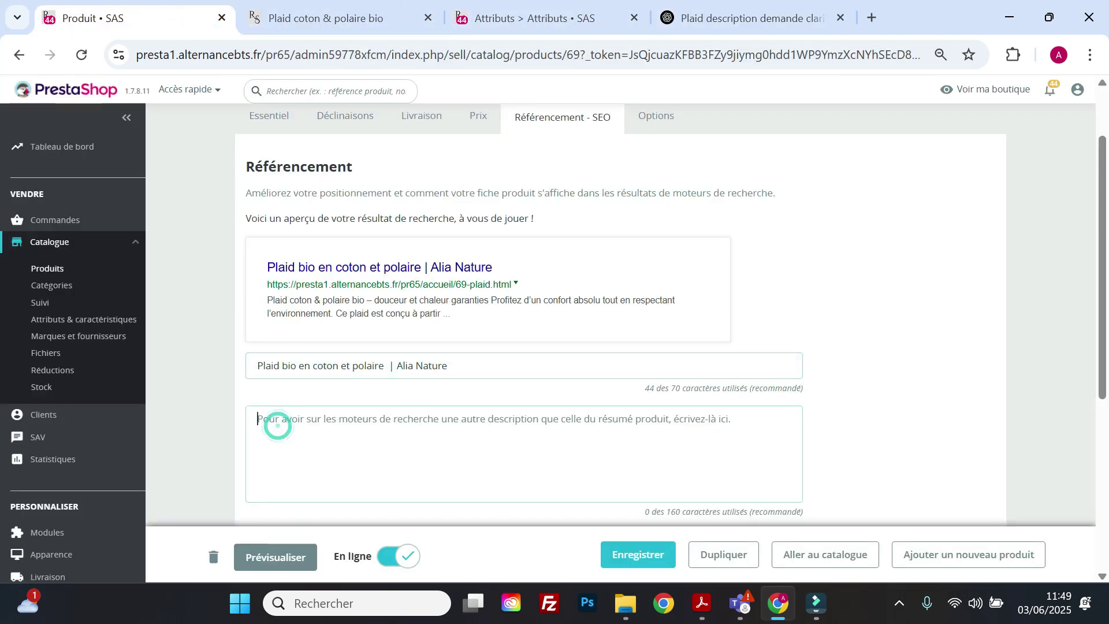
key("ctrl+v")
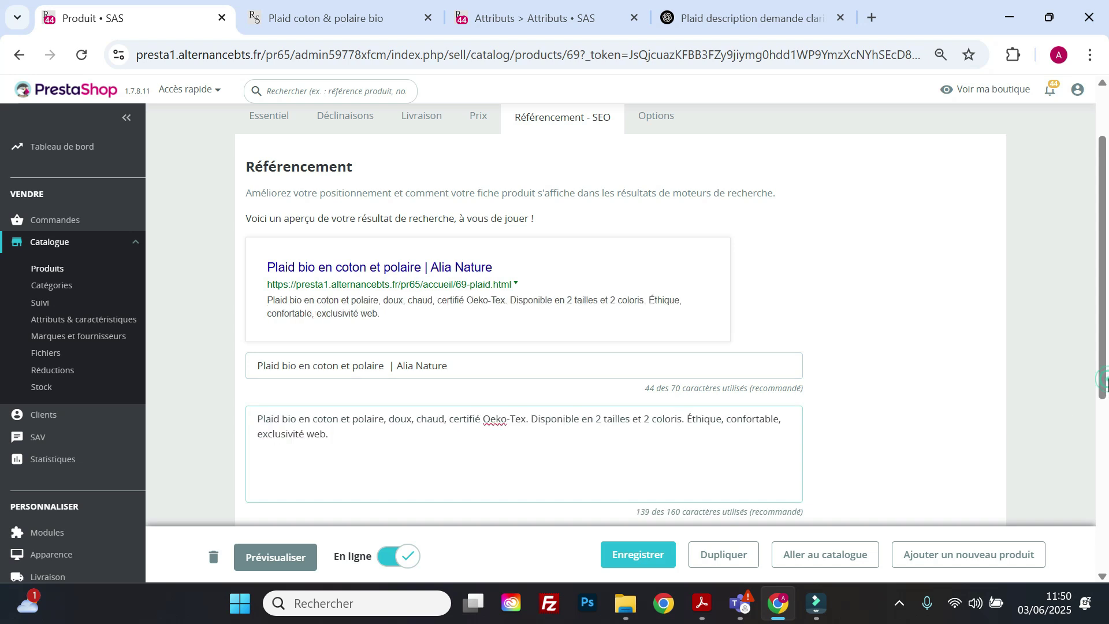
left_click(653, 370)
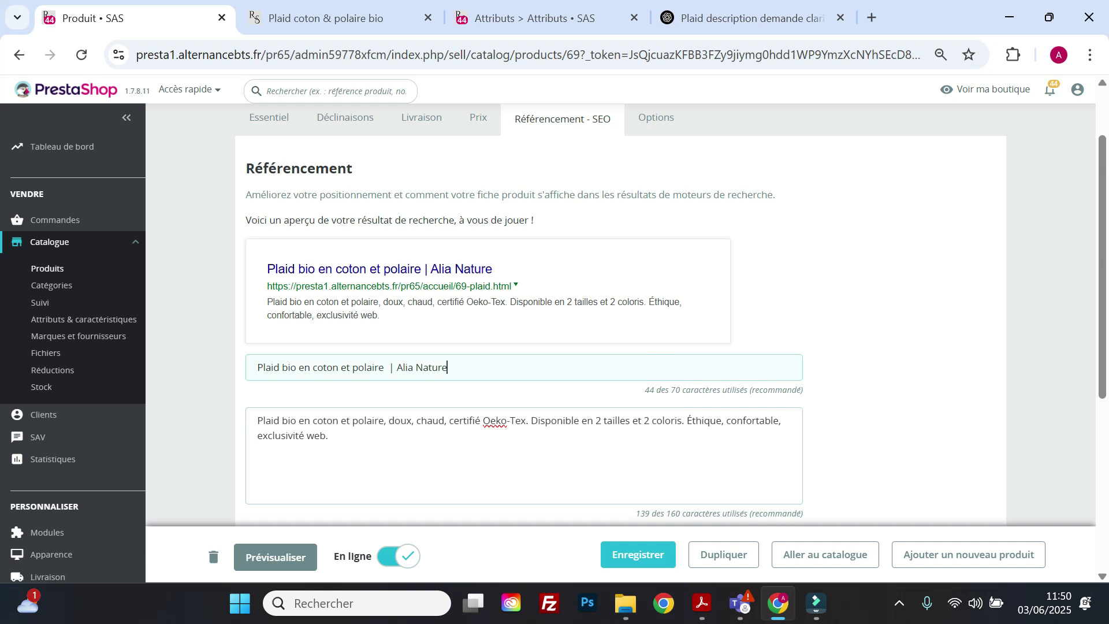
left_click_drag(656, 514, 662, 513)
- Replace the simplified URL with "Plaid bio en coton et polaire" copied from the meta title
scroll(664, 474, "down", 5)
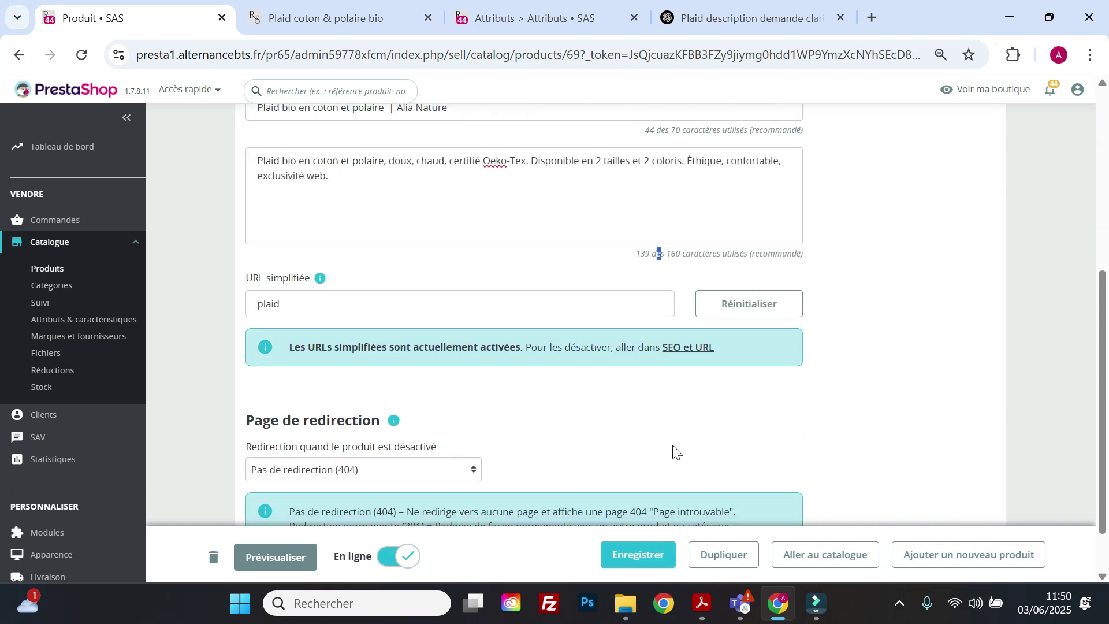
scroll(223, 334, "up", 3)
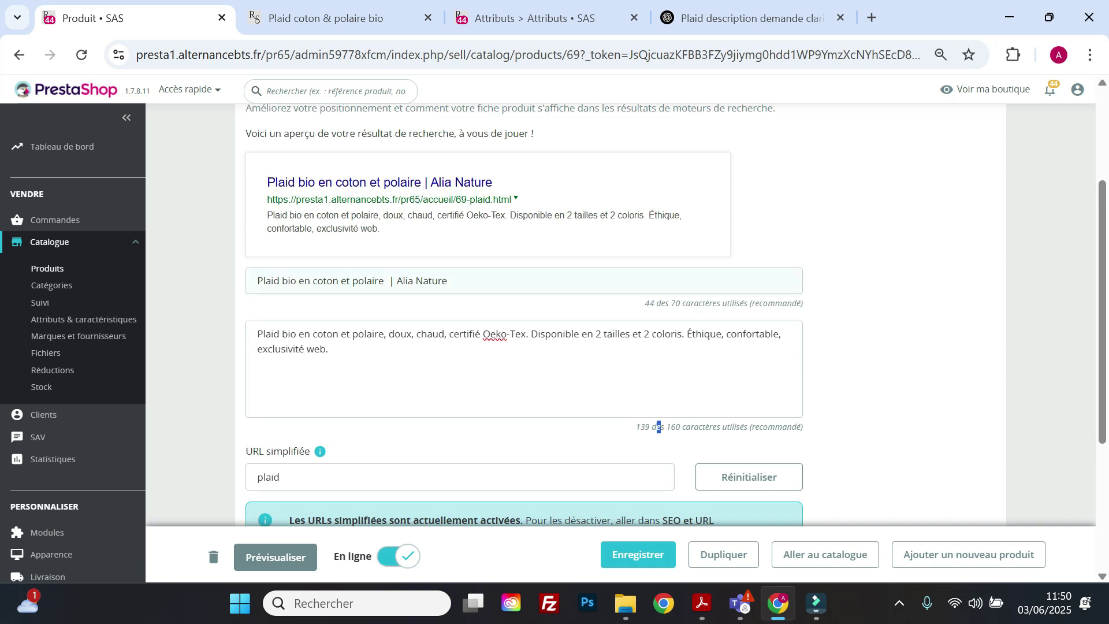
left_click_drag(389, 281, 243, 292)
right_click(314, 289)
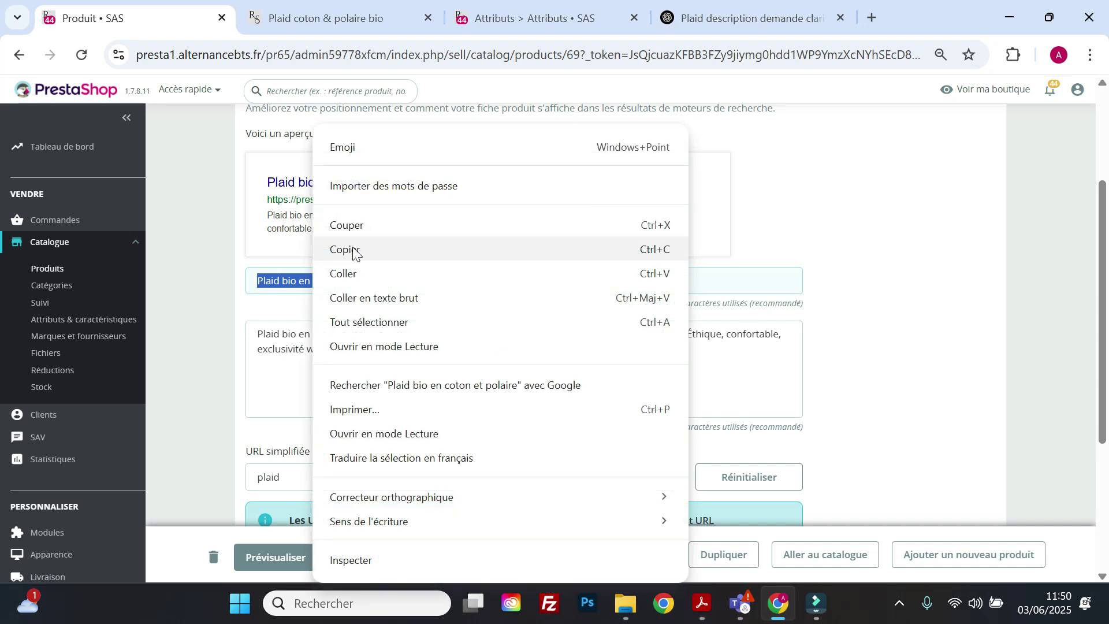
left_click(346, 250)
left_click(307, 473)
double_click(307, 473)
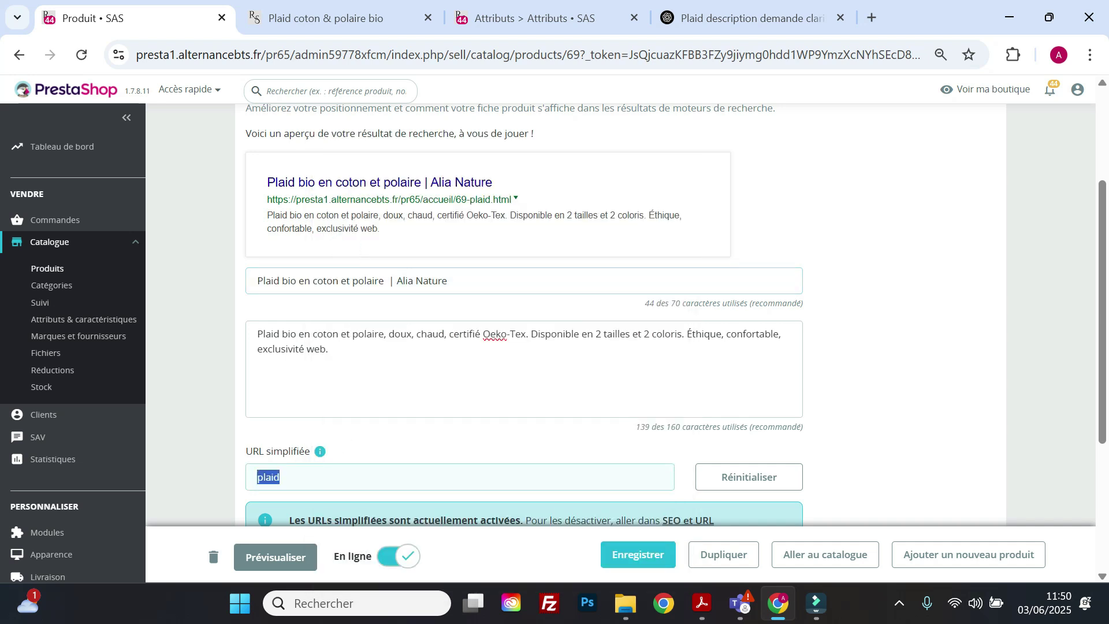
right_click(269, 477)
left_click(321, 168)
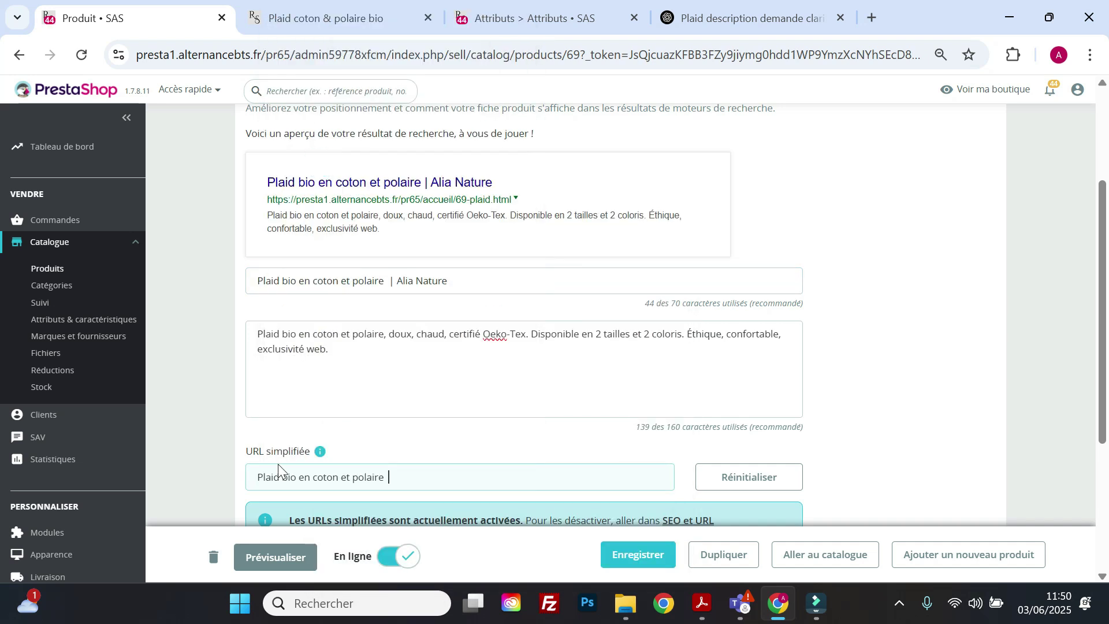
- Rewrite the simplified URL in lowercase with hyphens and without linking words as plaid-bio-coton-polaire, and review the SEO settings
key("ctrl+Left")
key("ctrl+Left")
key("ctrl+Left")
key("ctrl+Left")
key("ctrl+Left")
key("BackSpace")
type("-")
key("Home")
key("Delete")
type("p")
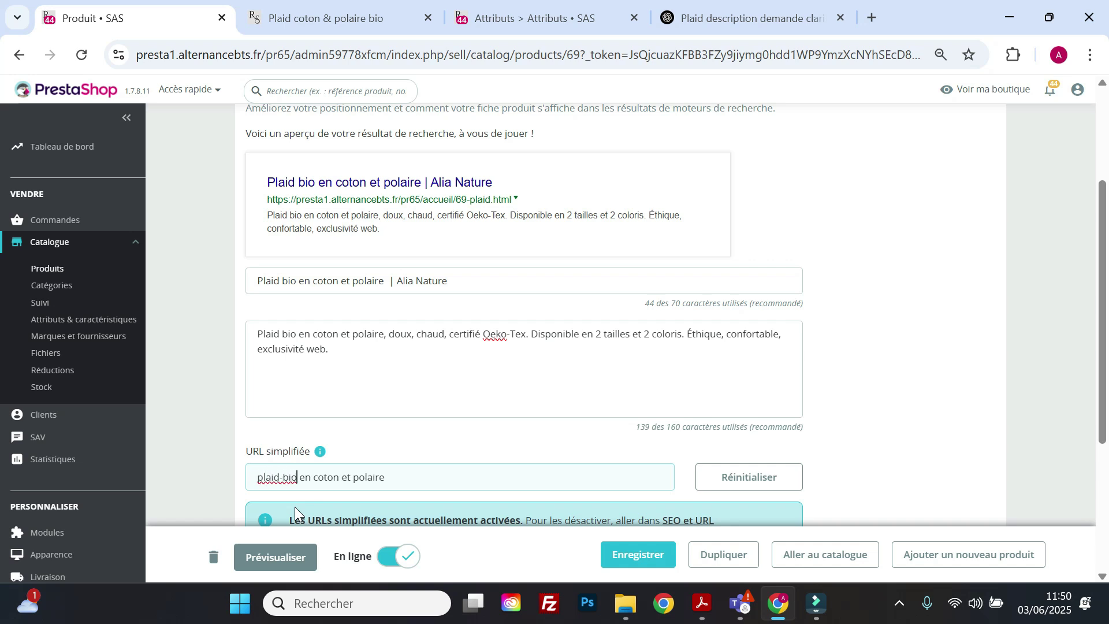
key("BackSpace")
key("BackSpace")
key("BackSpace")
key("BackSpace")
type("-")
key("Right")
key("Delete")
key("Delete")
key("Delete")
key("Delete")
type("-")
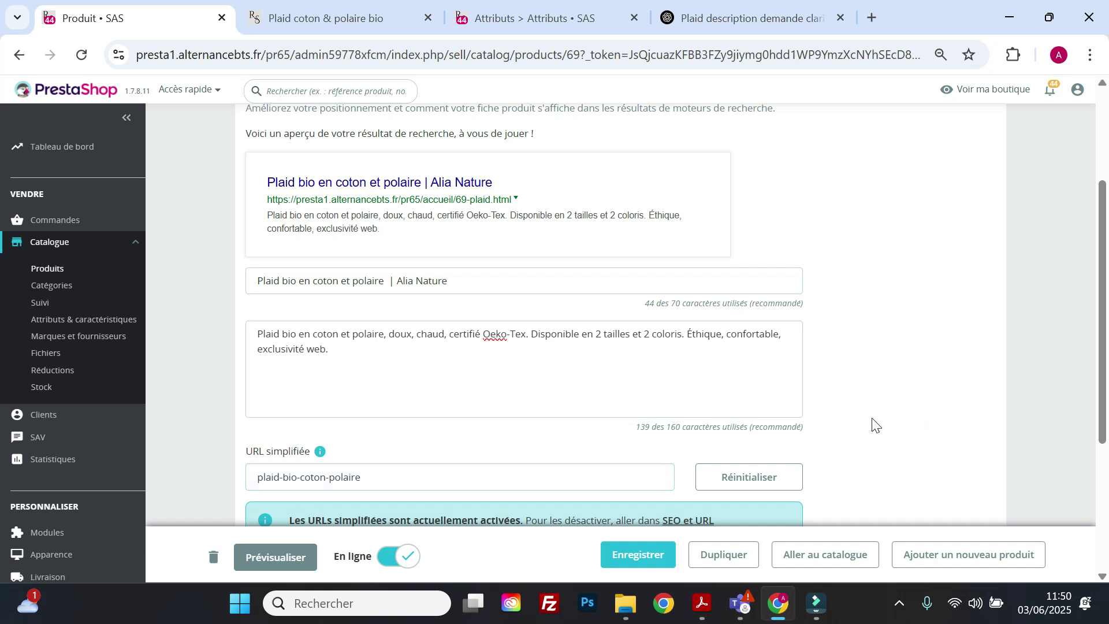
scroll(876, 425, "up", 3)
scroll(536, 330, "down", 7)
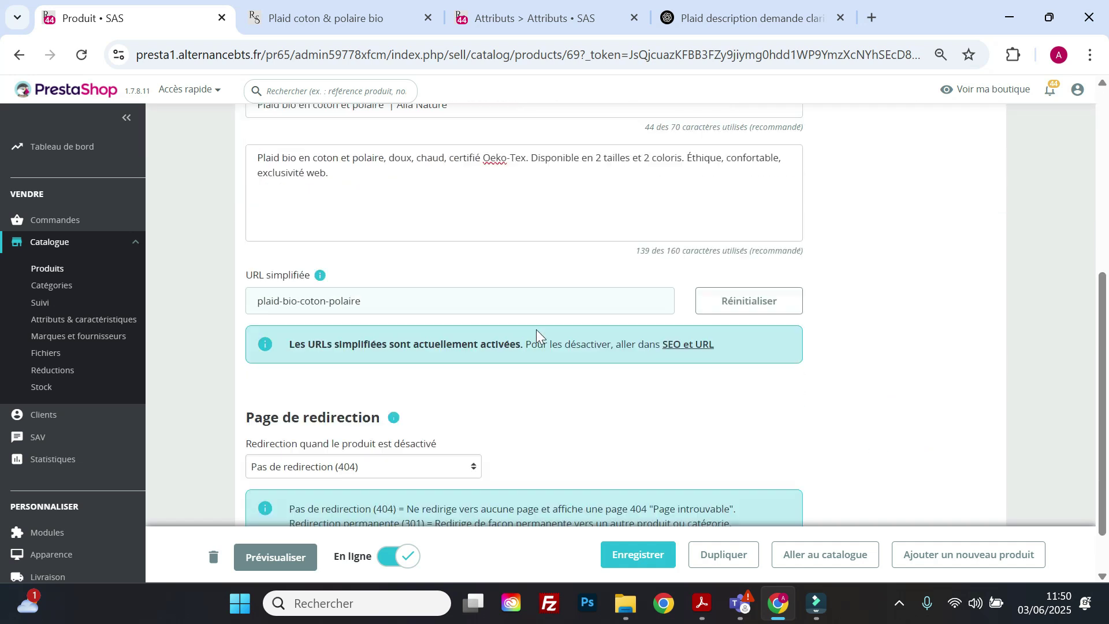
scroll(607, 317, "up", 7)
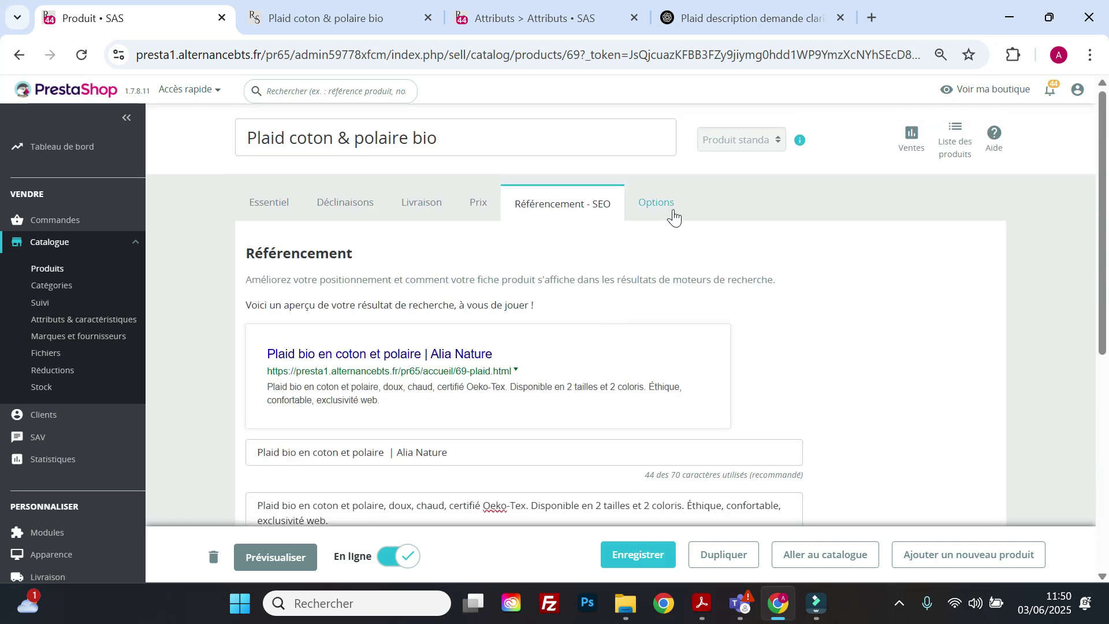
- In the product options, mark the plaid as a web exclusive and add the keywords plaid, bio, polaire and coton
left_click(664, 215)
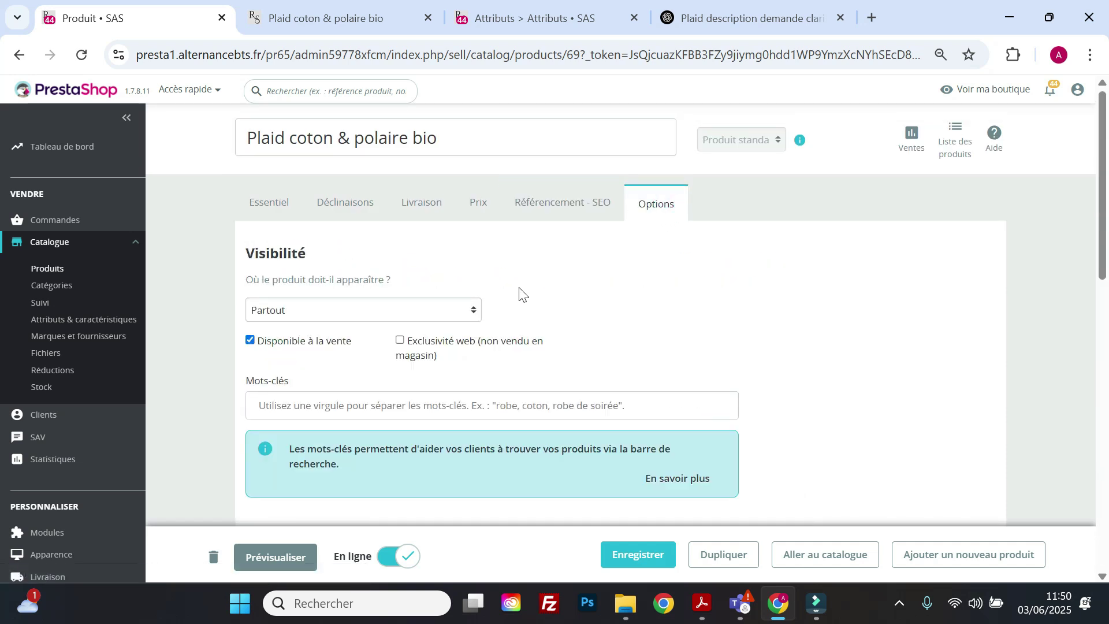
left_click(401, 342)
left_click(370, 399)
type("plaid")
key("Return")
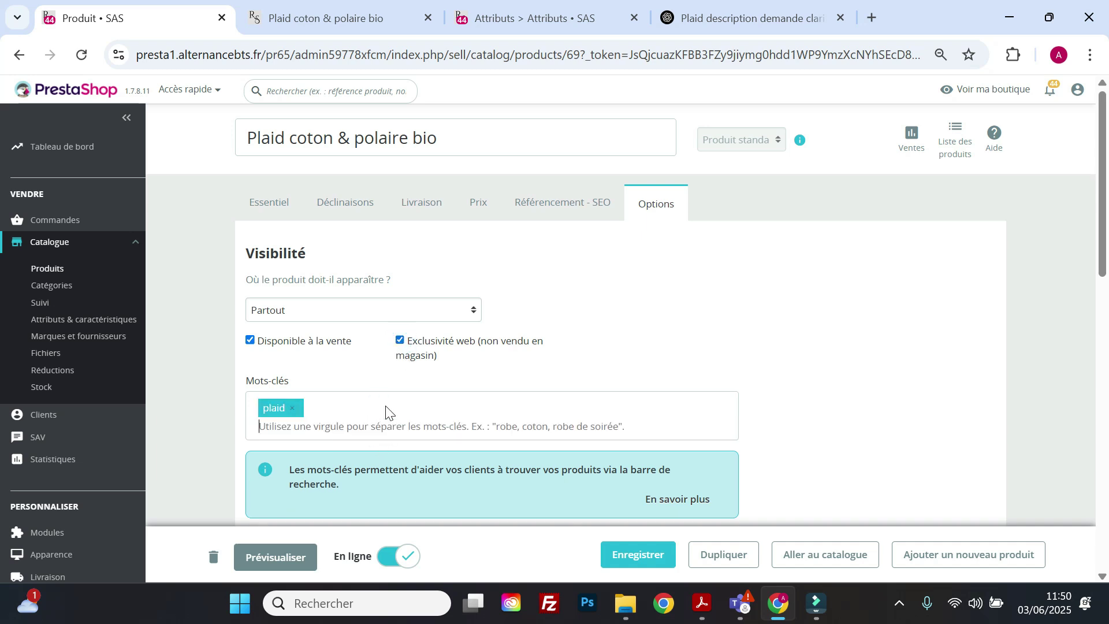
type("bio")
key("Return")
type("polaire")
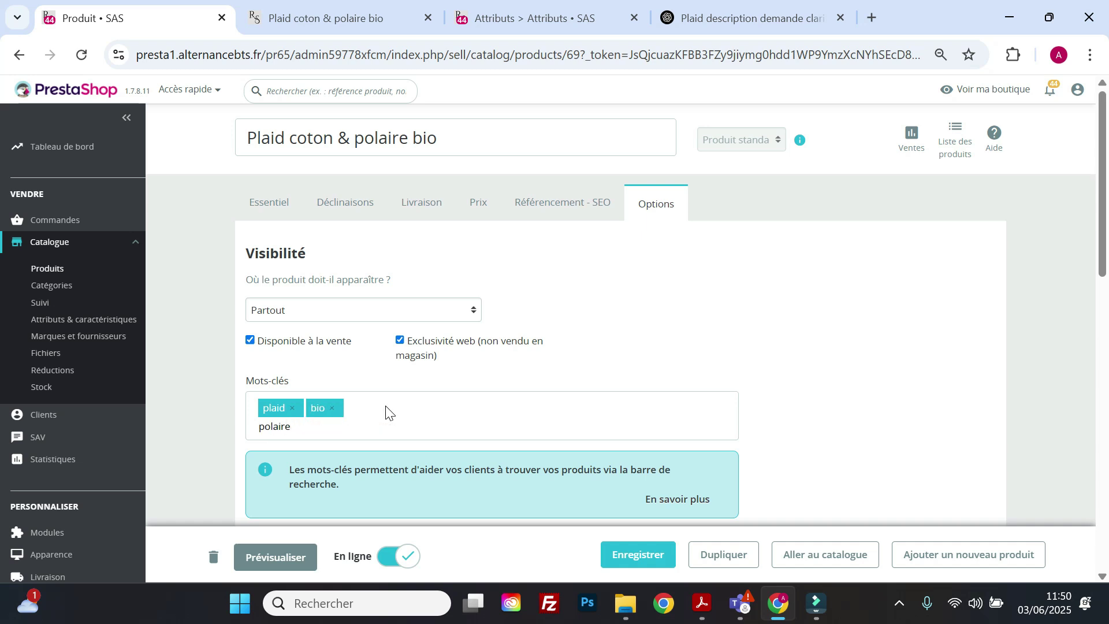
key("Return")
type("coton")
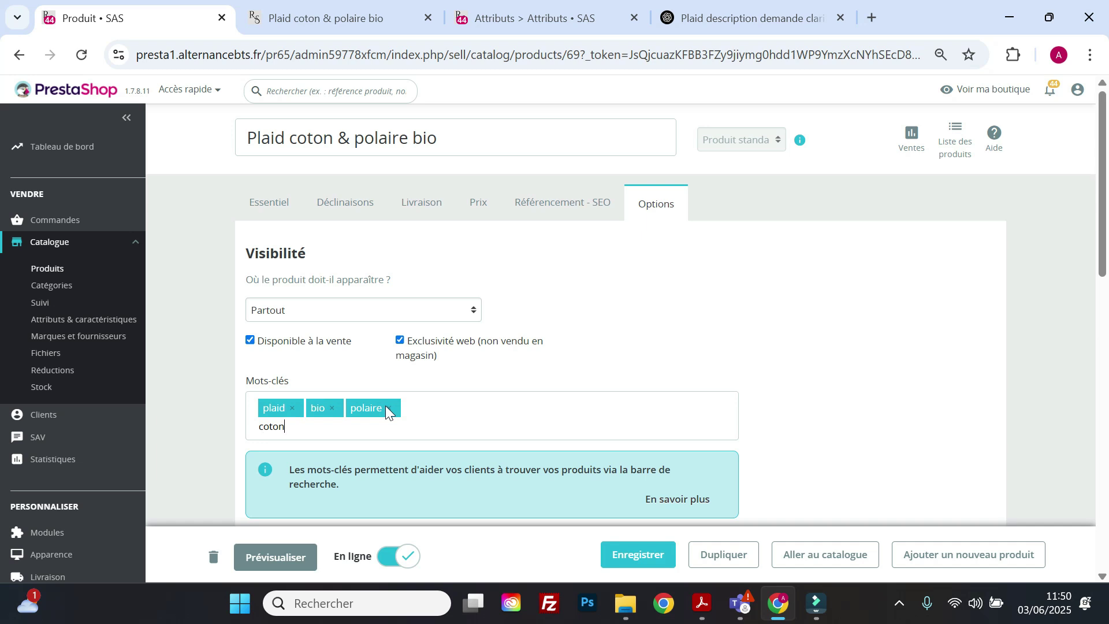
key("Return")
- Look over the remaining product options, save the product, and switch to the plaid's page in the shop
scroll(386, 406, "down", 2)
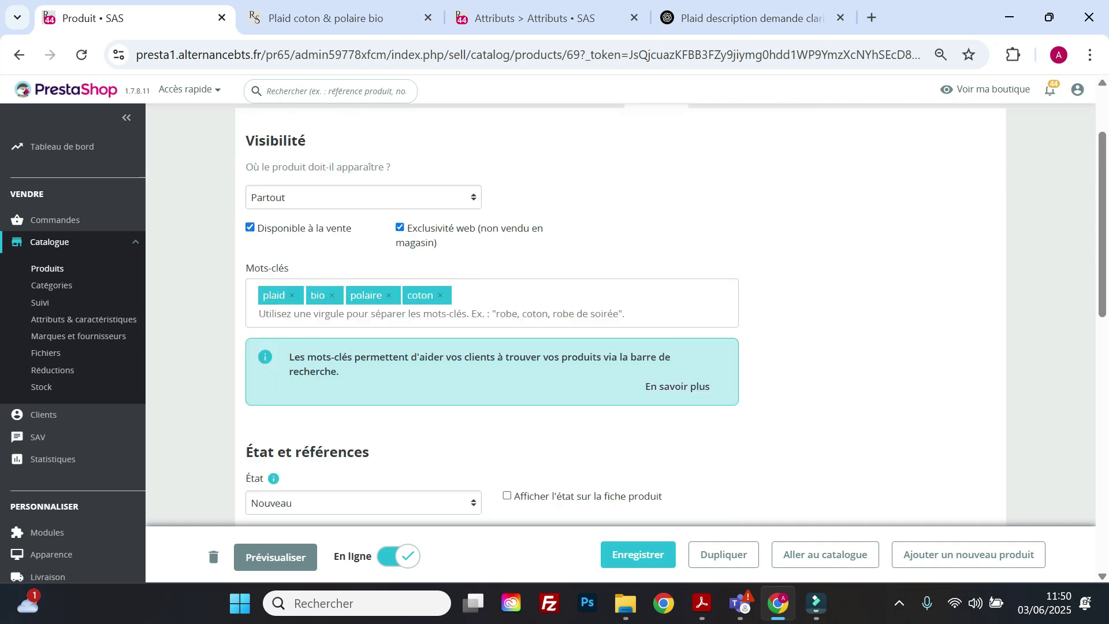
scroll(639, 445, "down", 5)
scroll(626, 466, "up", 4)
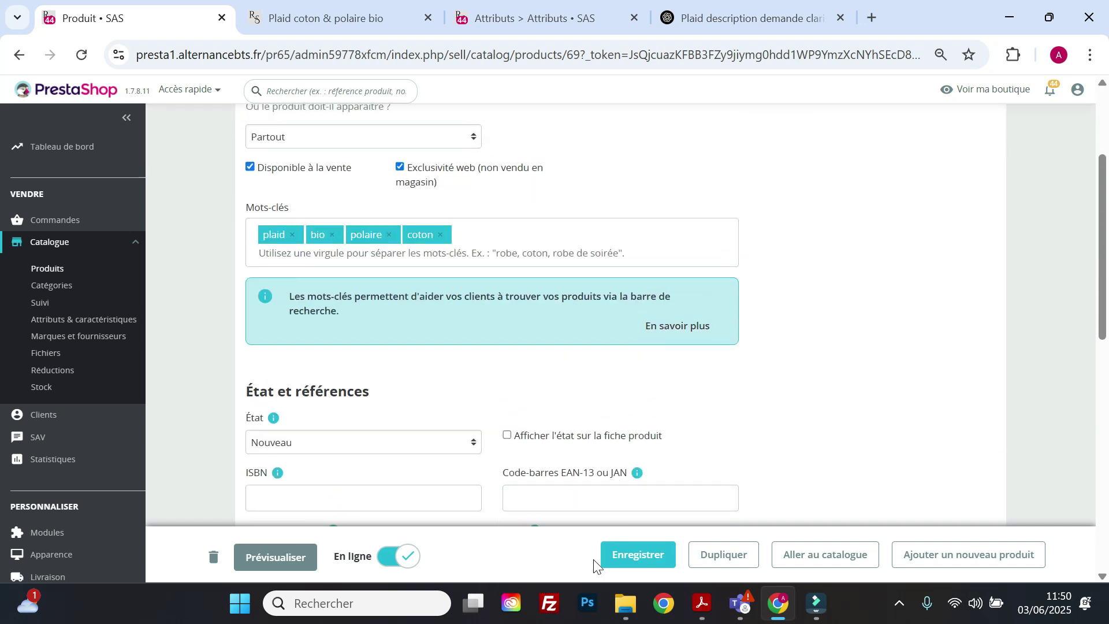
left_click(630, 549)
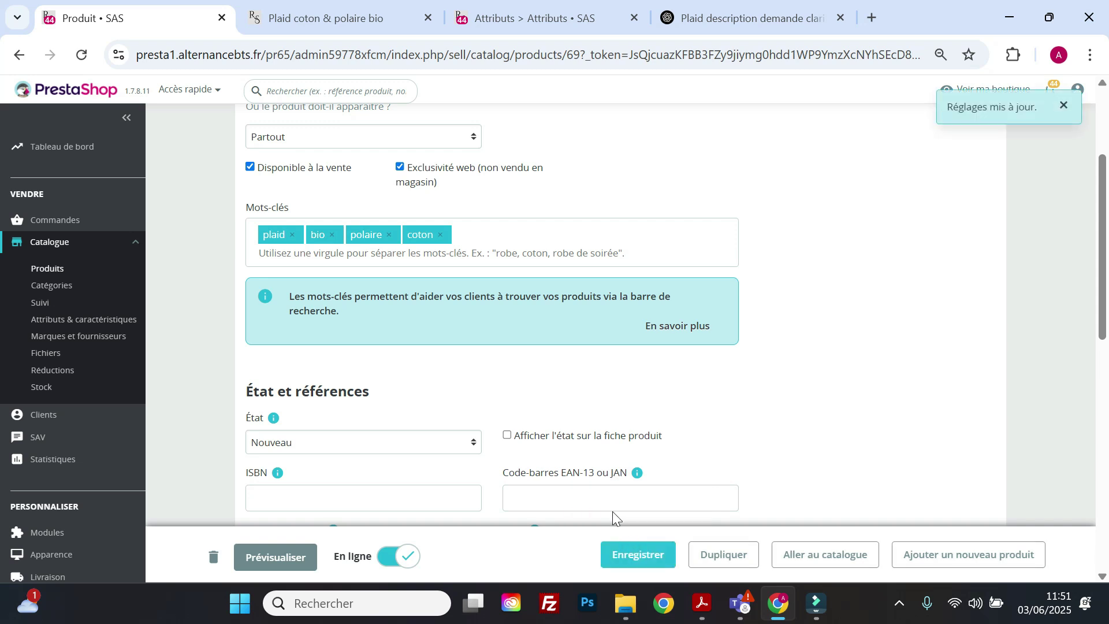
left_click(310, 19)
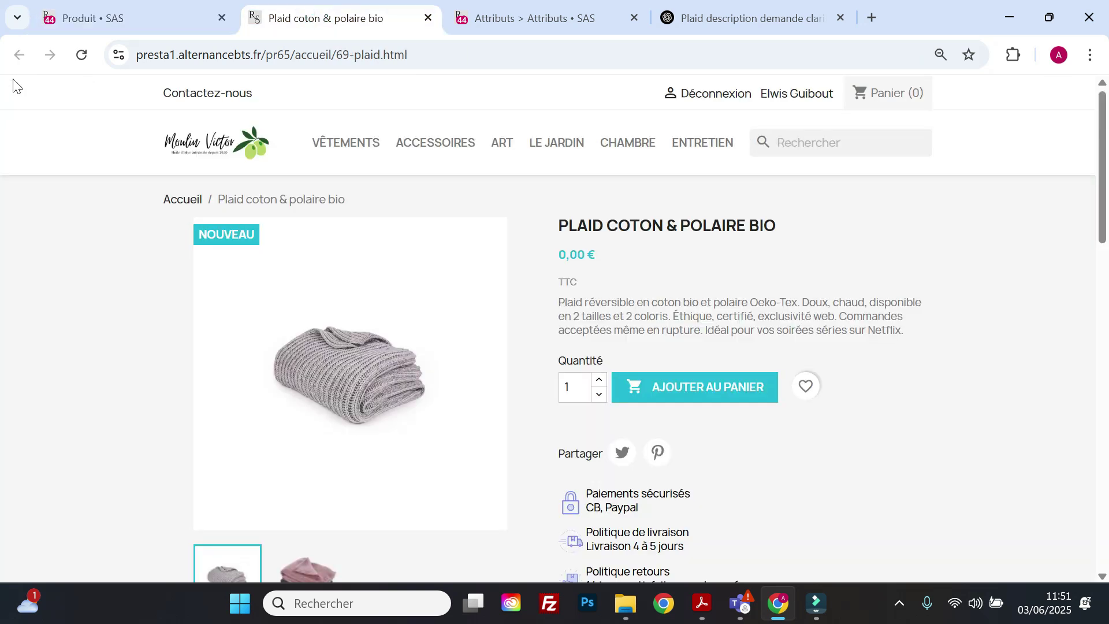
- Reload the plaid's shop page and switch the product to the 150x200 cm dimension in Rose
left_click(78, 58)
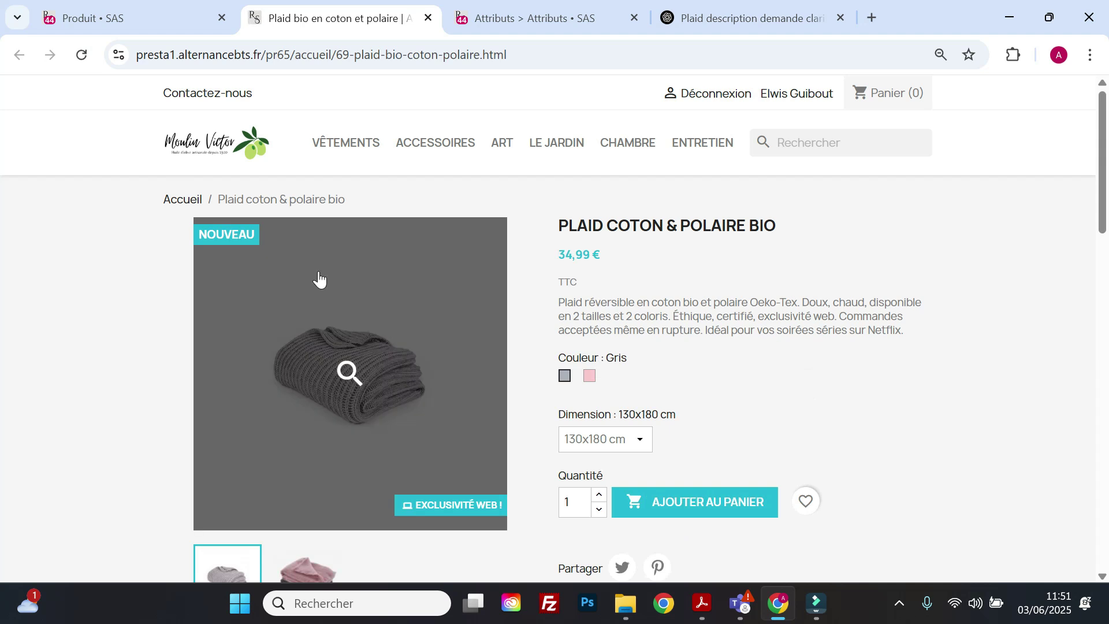
scroll(556, 280, "down", 3)
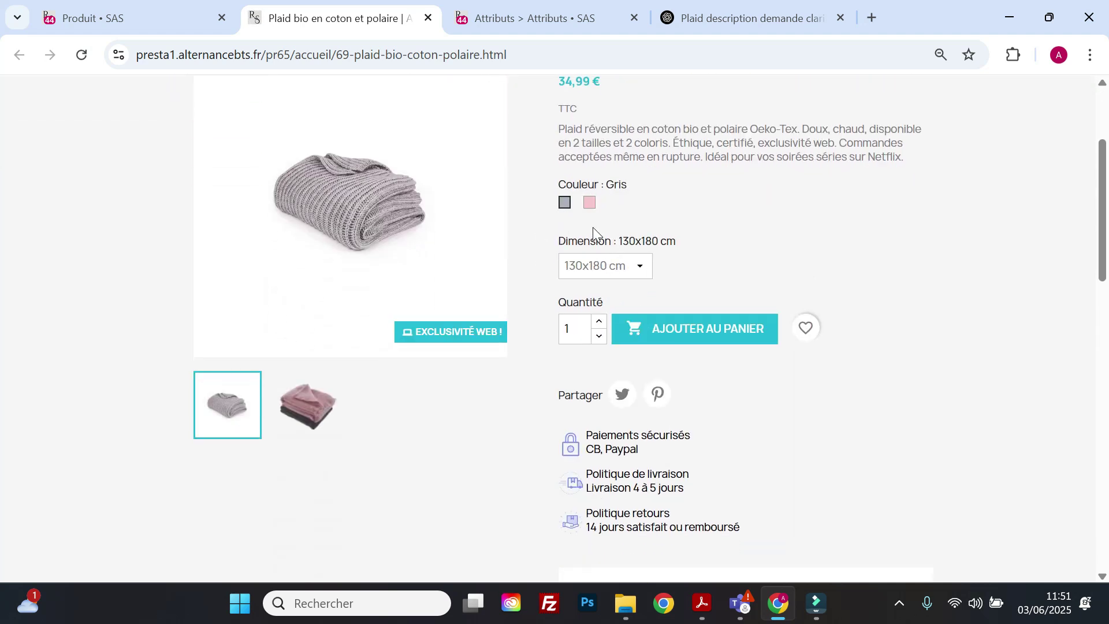
left_click(595, 272)
left_click(582, 318)
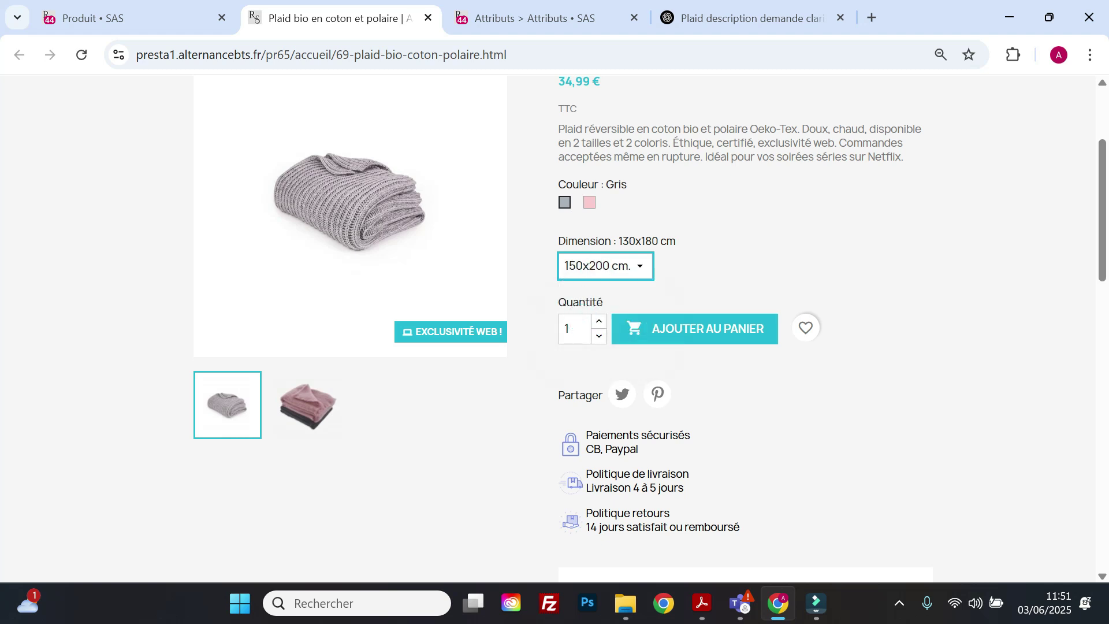
left_click(597, 206)
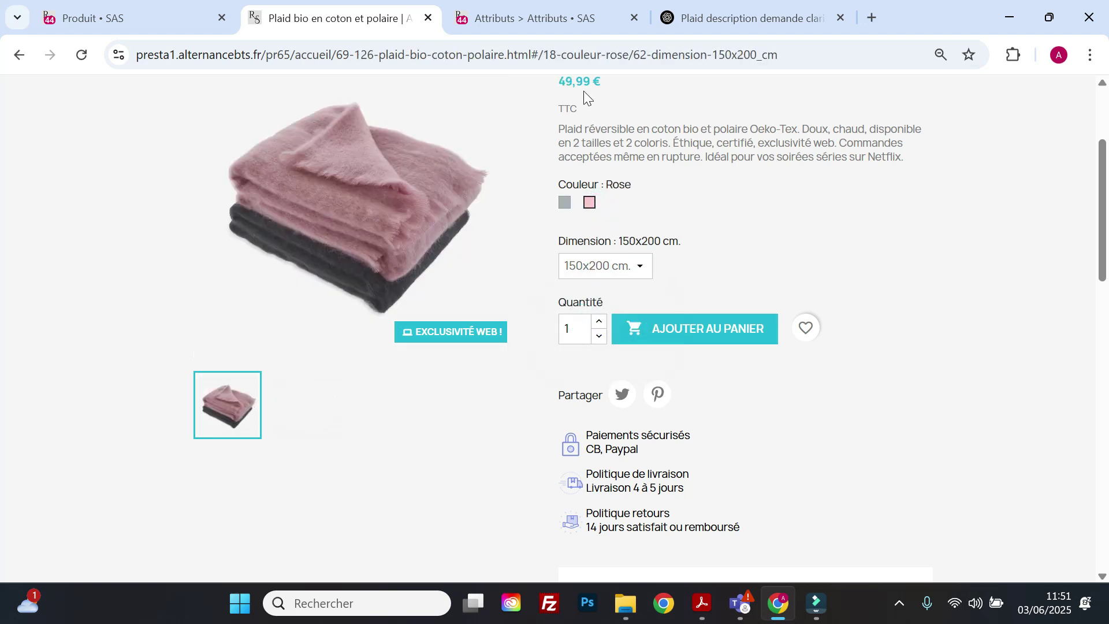
- Check the plaid's description, product details and associated product on the shop page
scroll(540, 186, "down", 5)
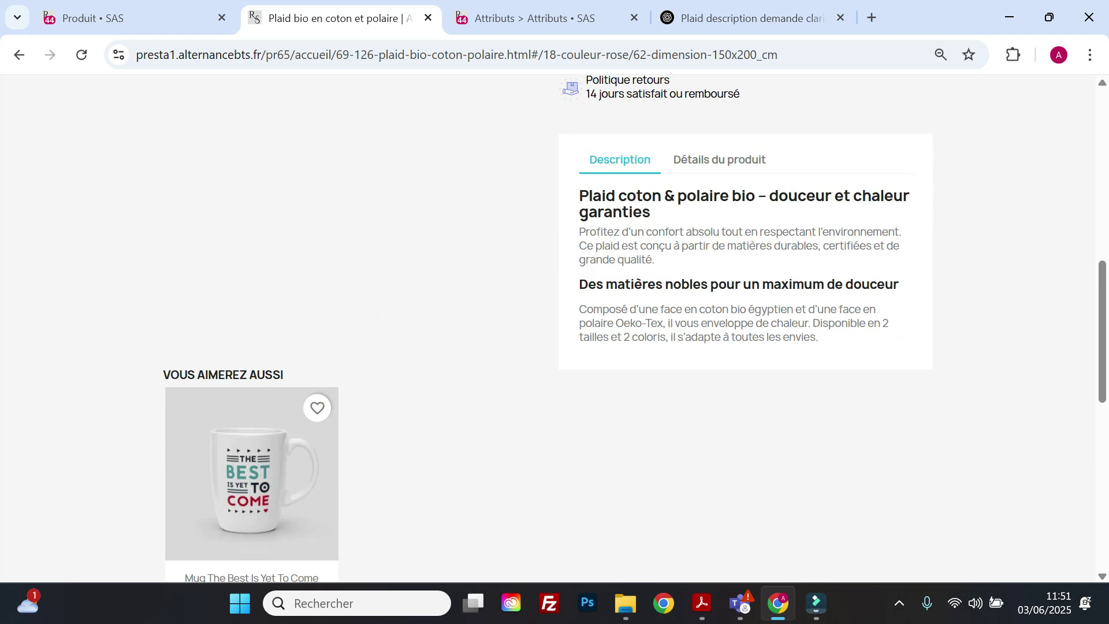
left_click(722, 159)
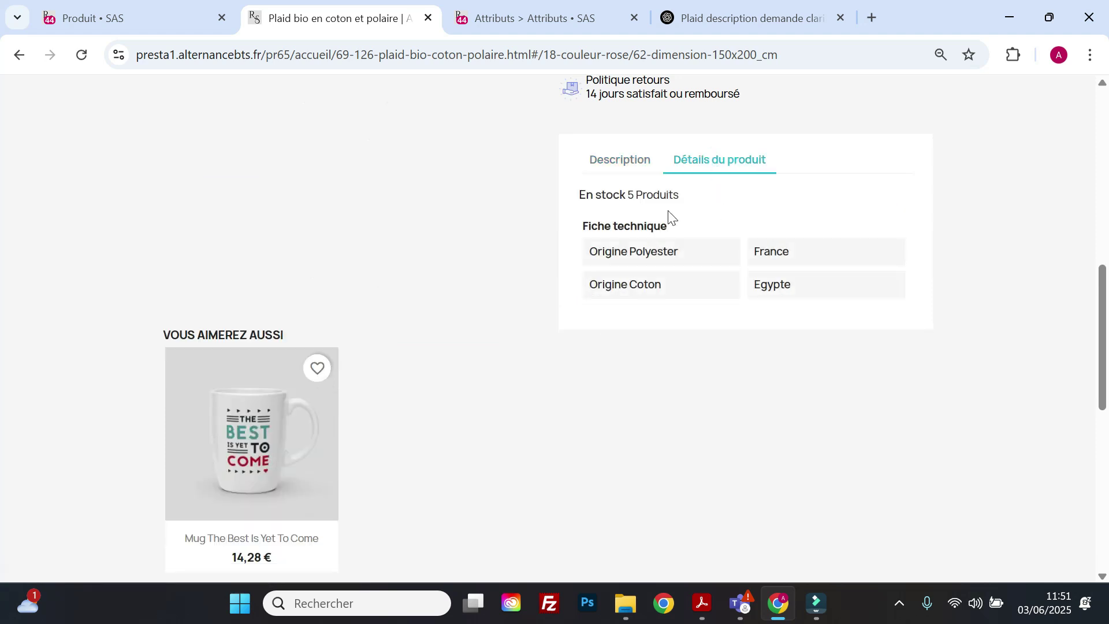
scroll(228, 404, "down", 1)
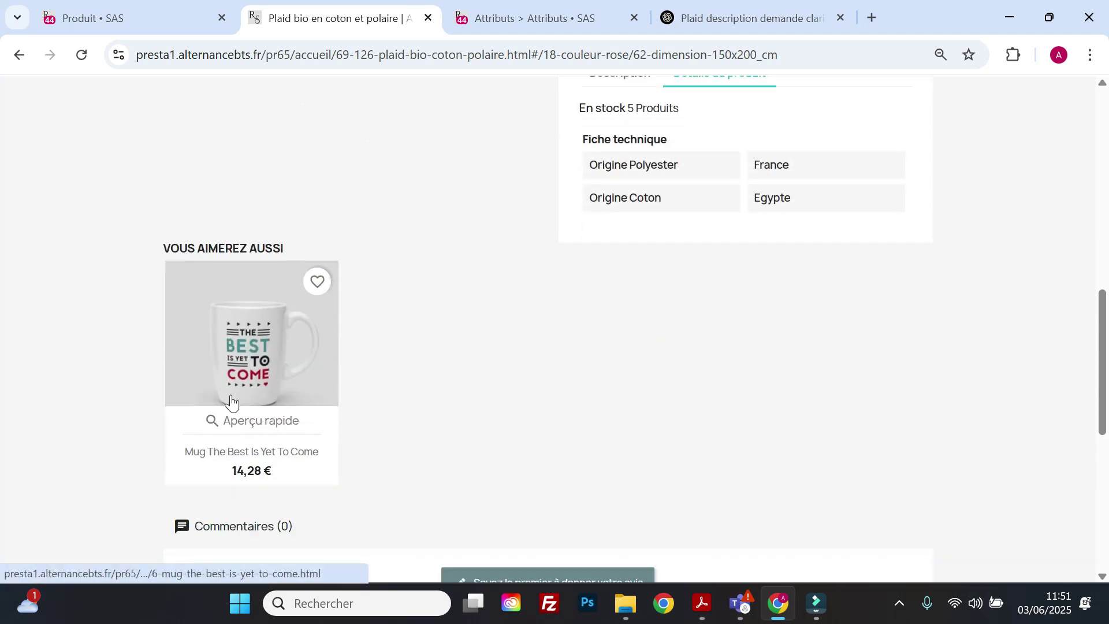
scroll(234, 420, "up", 8)
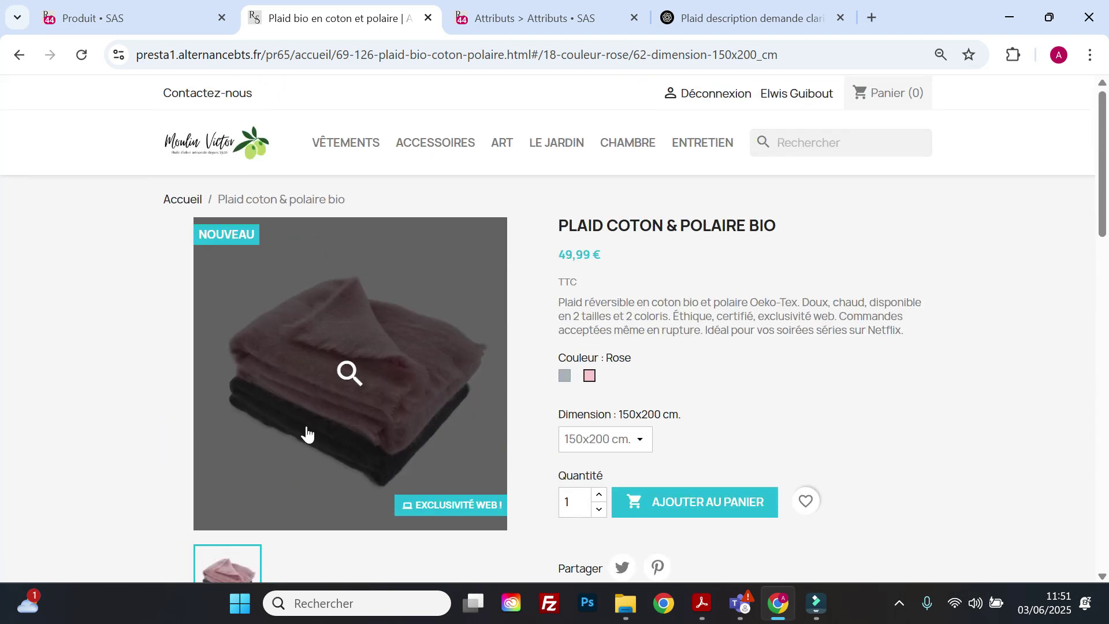
- Consult the assignment's questions, then open the named customer's most recent delivered order from the back office order list
left_click(701, 610)
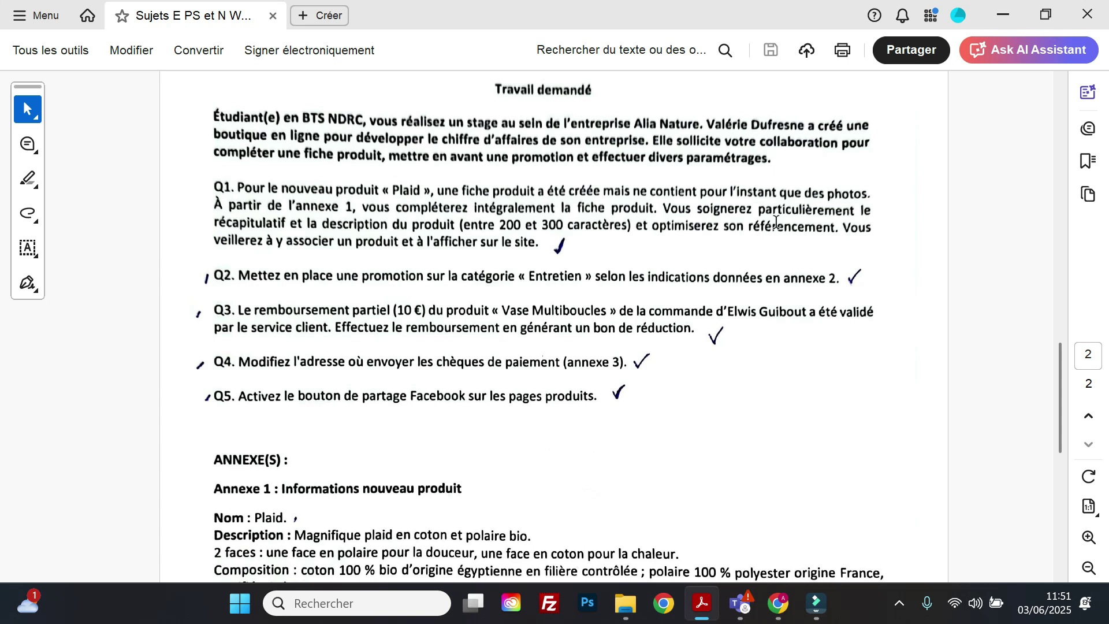
left_click(1006, 13)
left_click(168, 30)
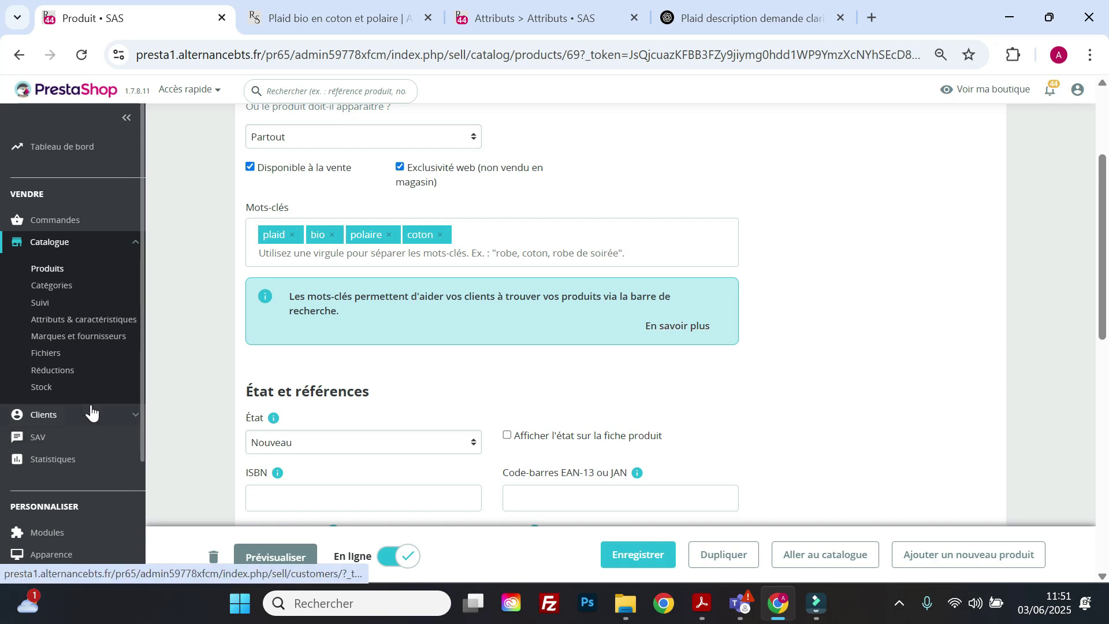
mouse_move(82, 218)
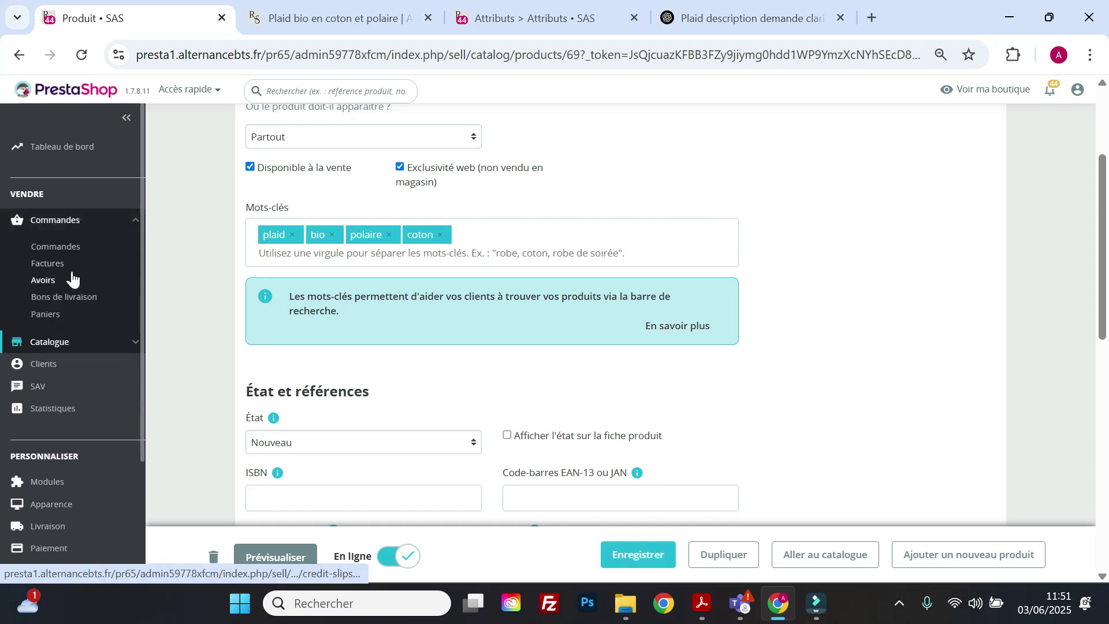
left_click(68, 245)
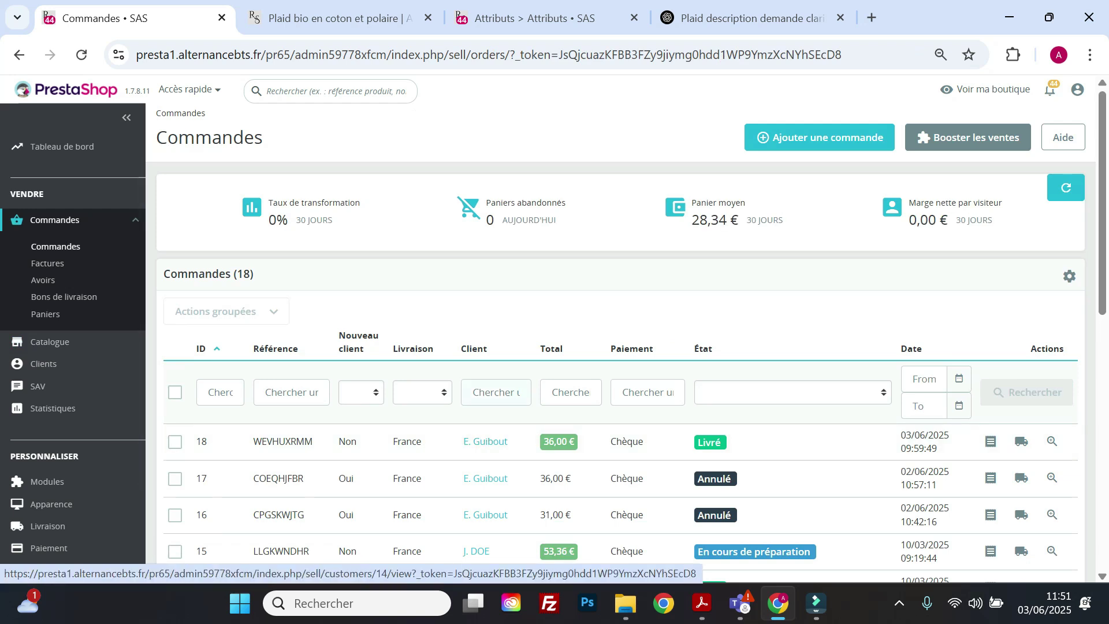
left_click(507, 393)
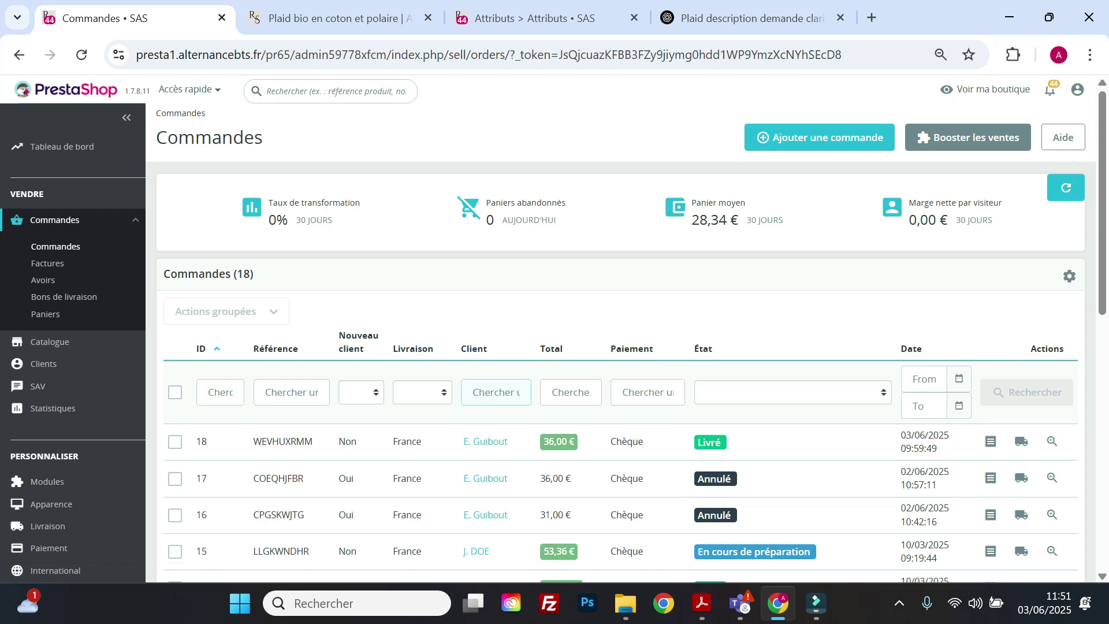
left_click(488, 448)
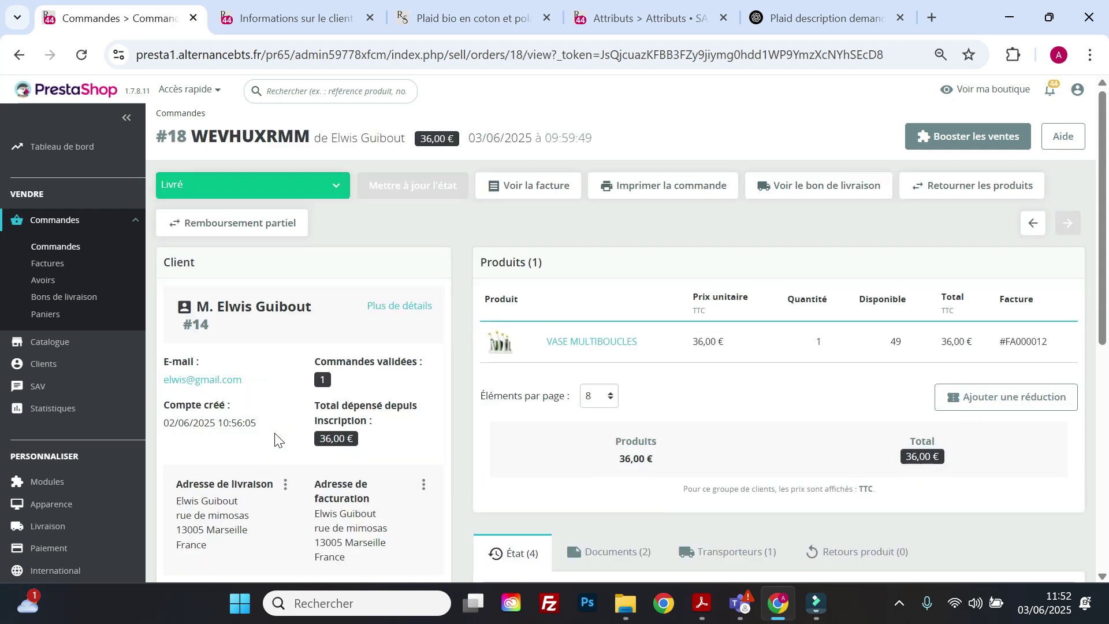
- Start a partial refund of the Vase Multiboucles with quantity 1, and check the refund instructions in the assignment
left_click(253, 231)
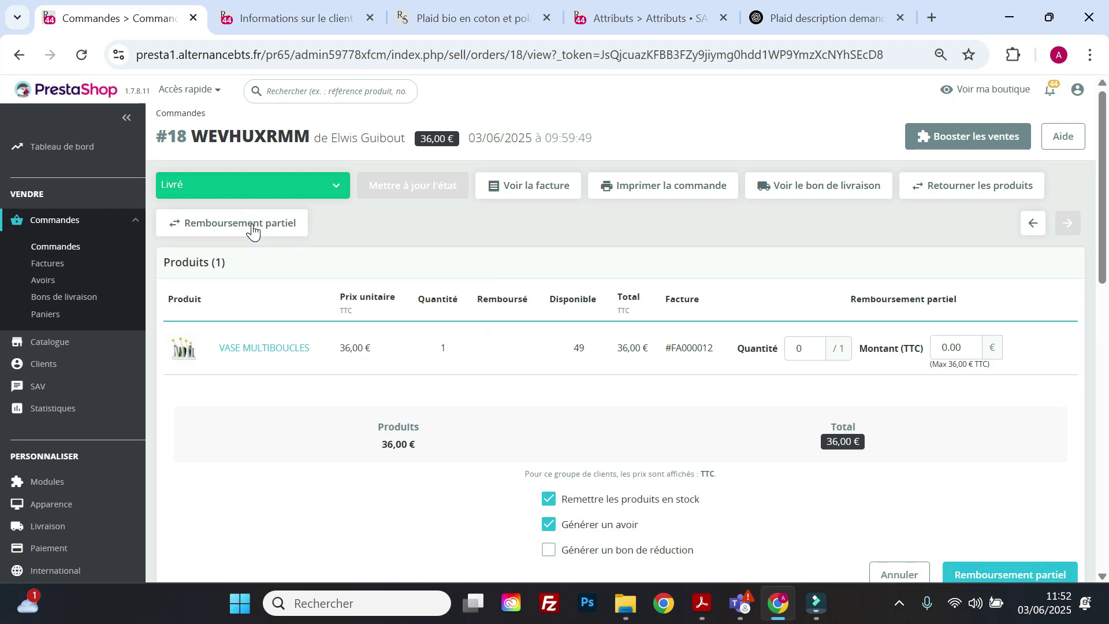
scroll(769, 427, "down", 3)
scroll(613, 442, "up", 3)
scroll(641, 438, "down", 1)
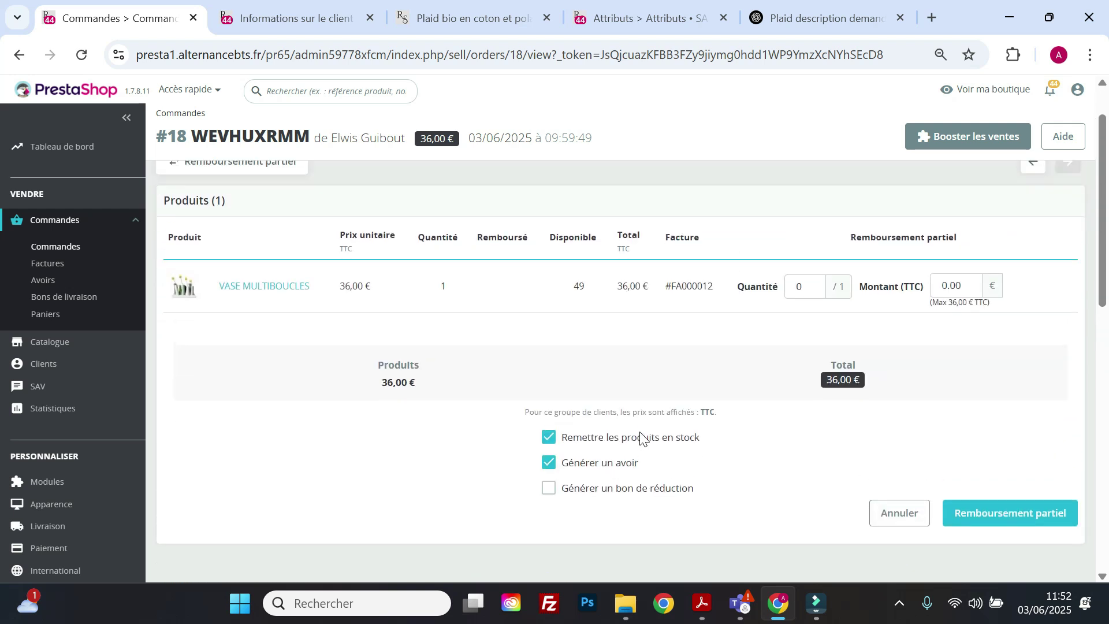
scroll(641, 437, "up", 1)
left_click(801, 349)
type("1")
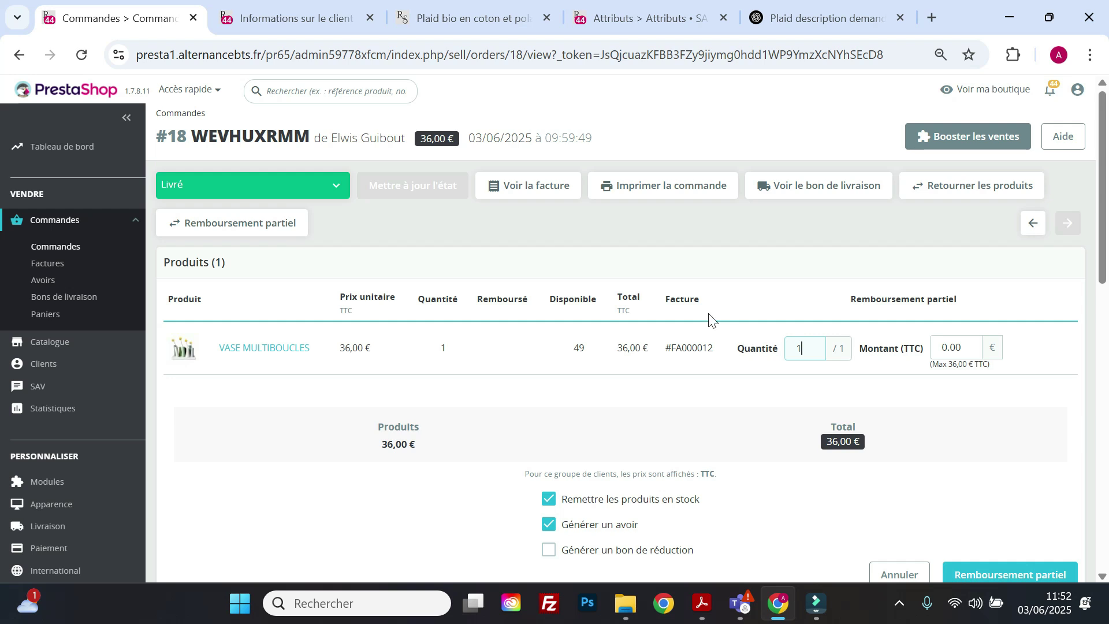
left_click(699, 607)
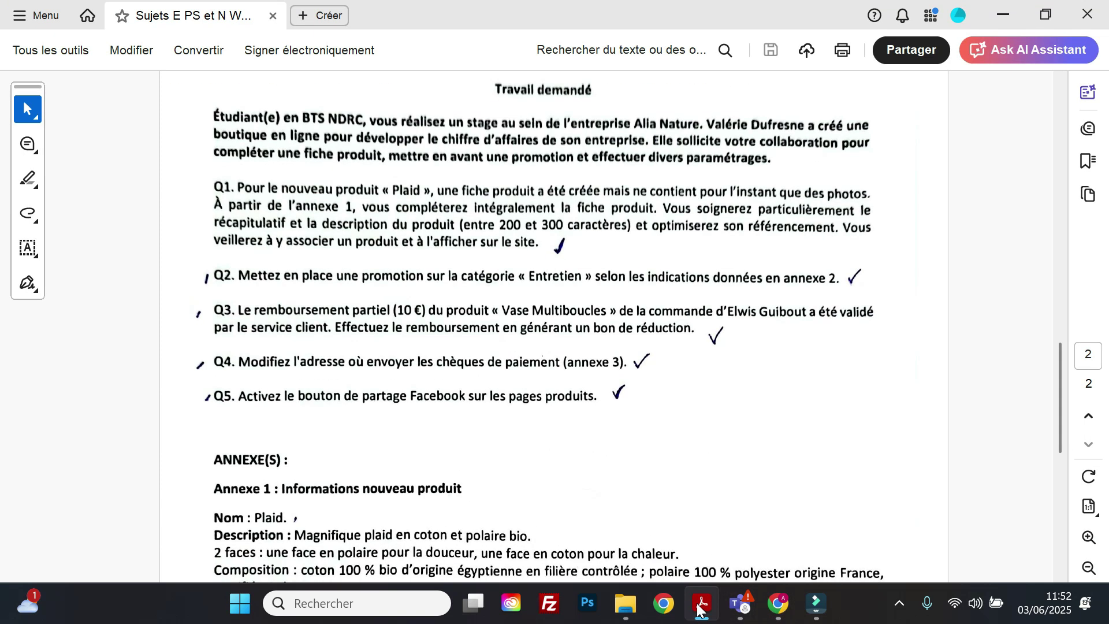
left_click(699, 606)
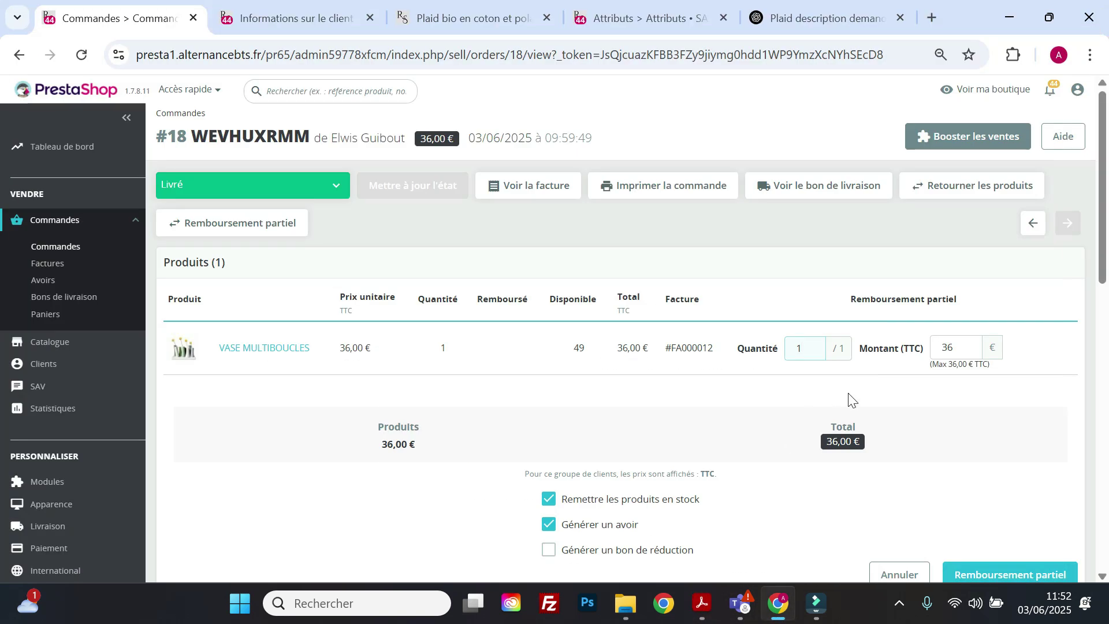
- Refund 10 € on the vase, generating a voucher (bon de réduction) without restocking or a credit slip, and submit the partial refund
left_click(967, 353)
type("10")
left_click(551, 499)
left_click(549, 523)
scroll(562, 509, "down", 3)
left_click(548, 377)
left_click(994, 408)
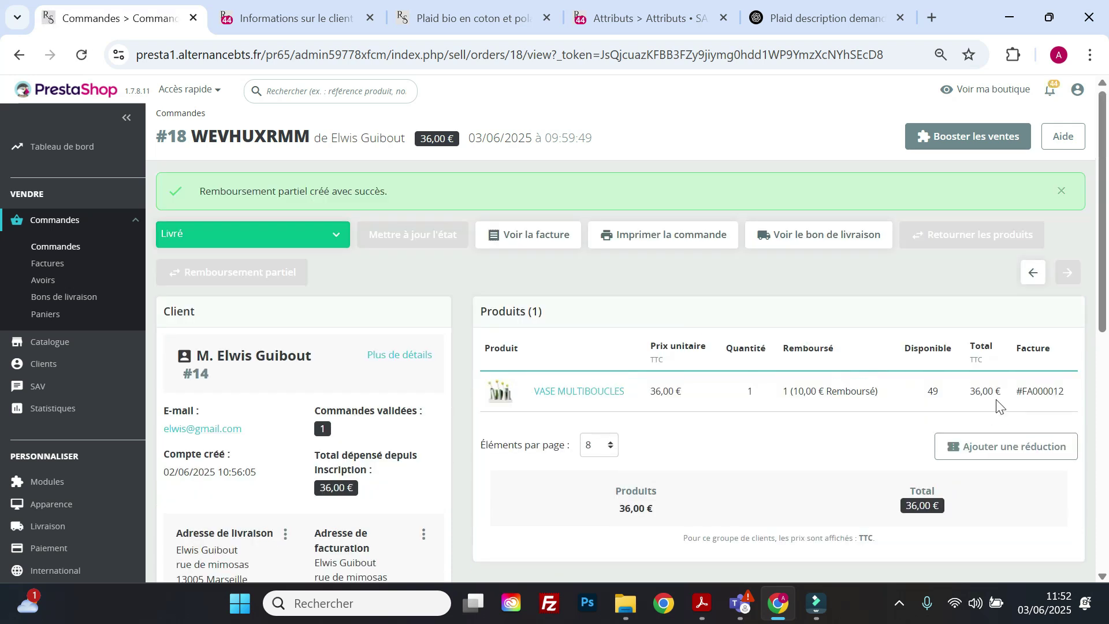
- Update the order's status to Remboursement partiel
left_click(293, 236)
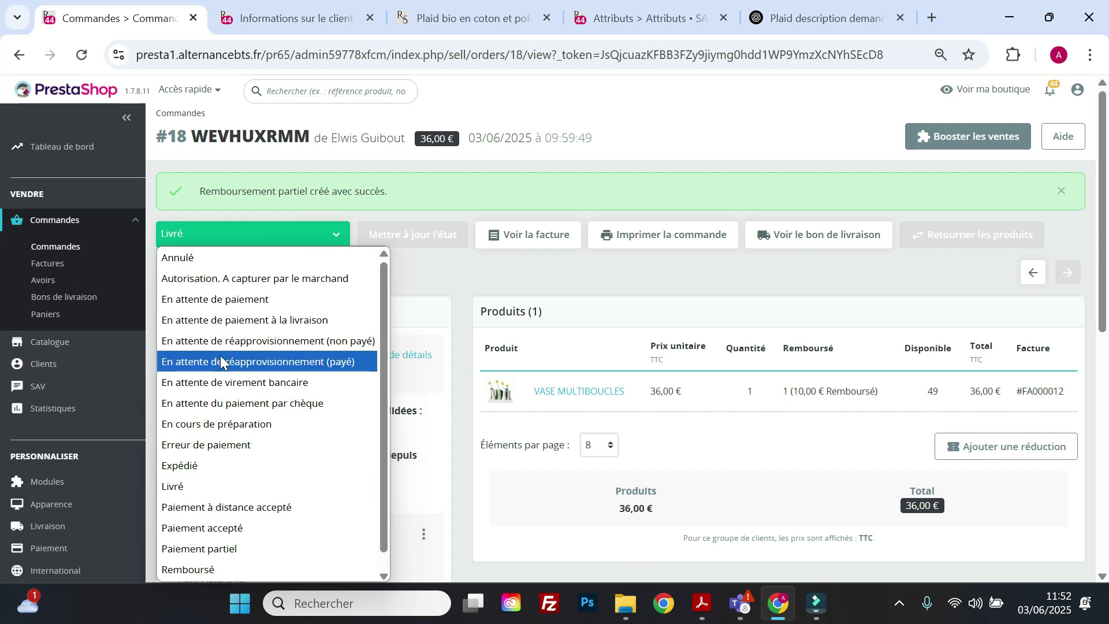
scroll(232, 349, "down", 1)
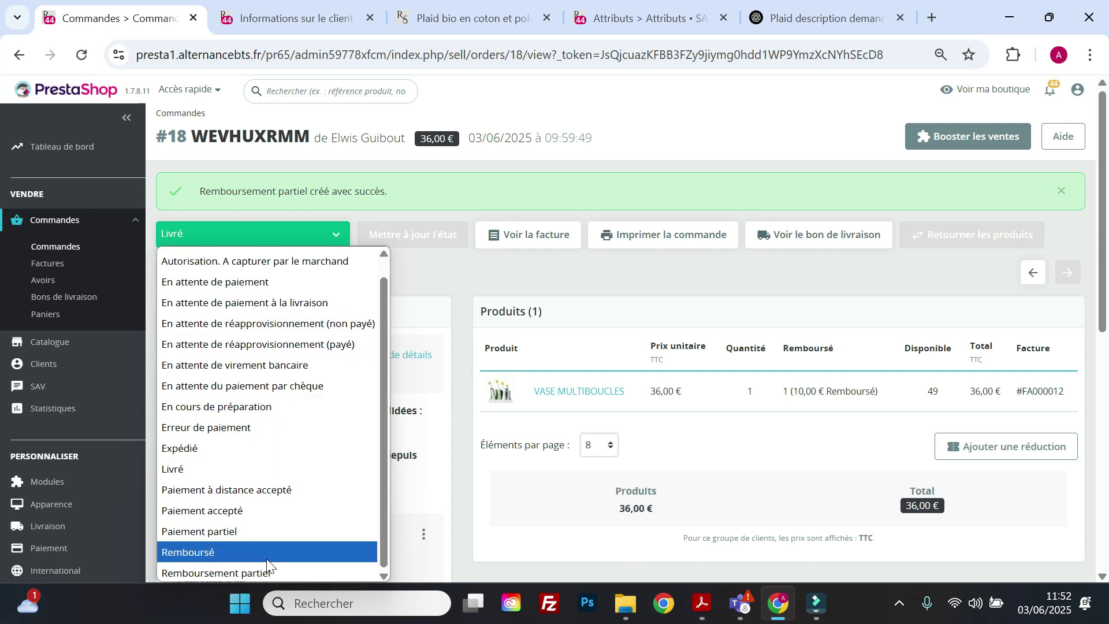
left_click(277, 571)
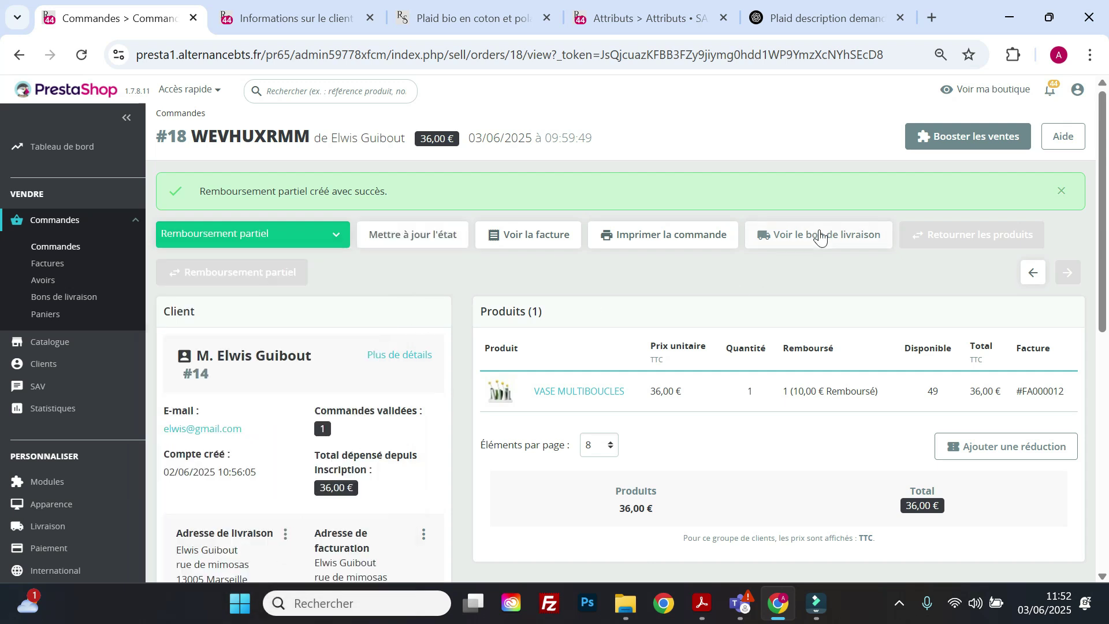
scroll(452, 335, "down", 2)
scroll(459, 335, "down", 2)
scroll(466, 339, "up", 5)
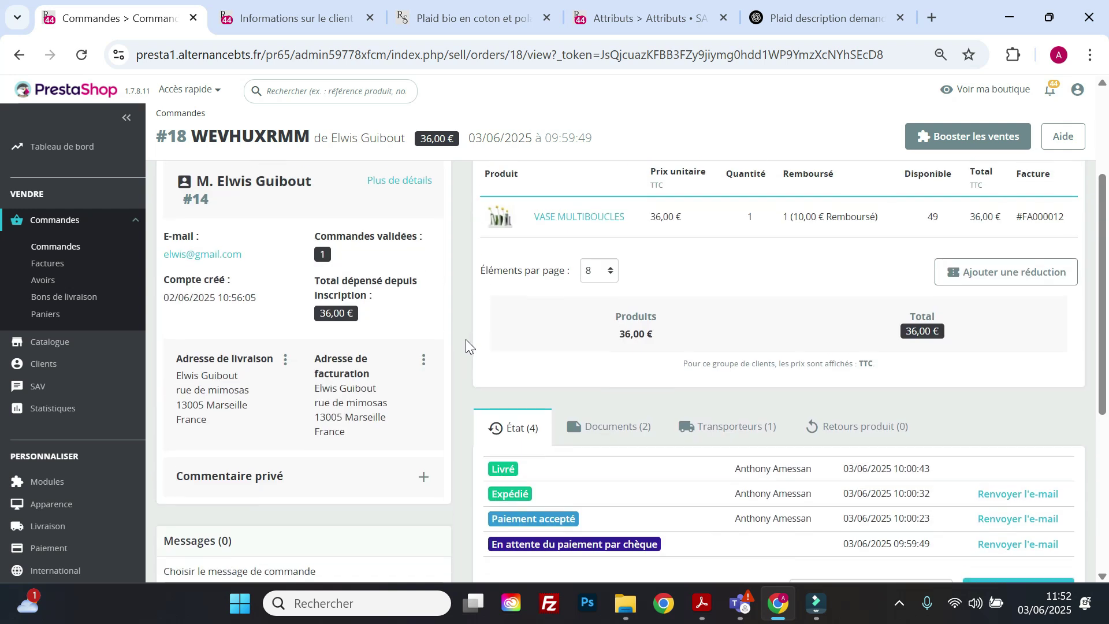
left_click(441, 236)
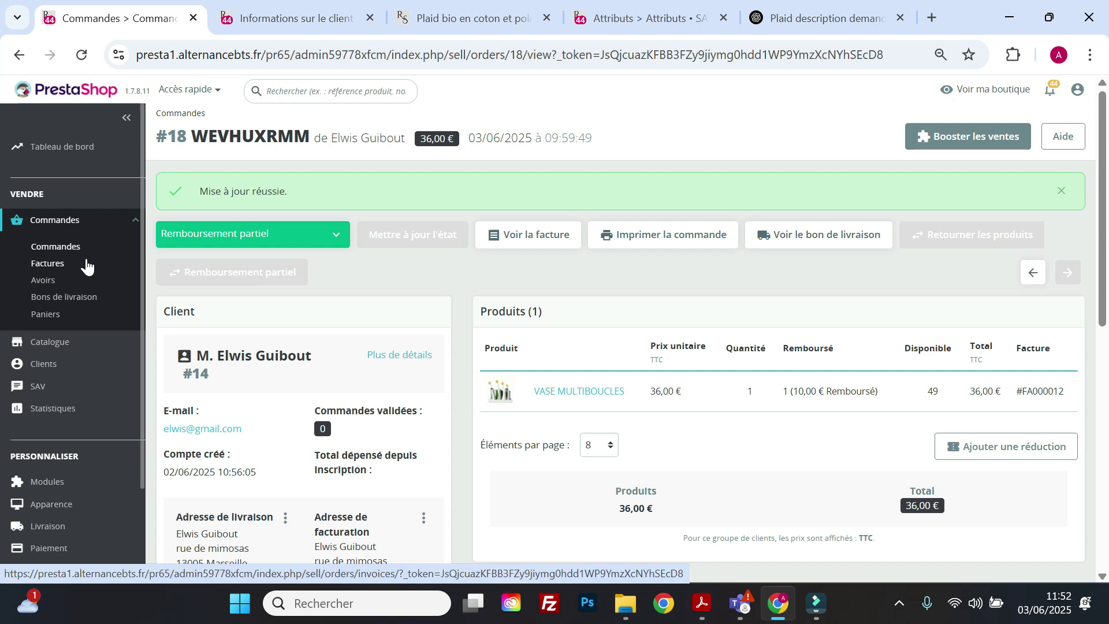
- Open the refund voucher in the cart rules and review its information, conditions and actions
left_click(54, 349)
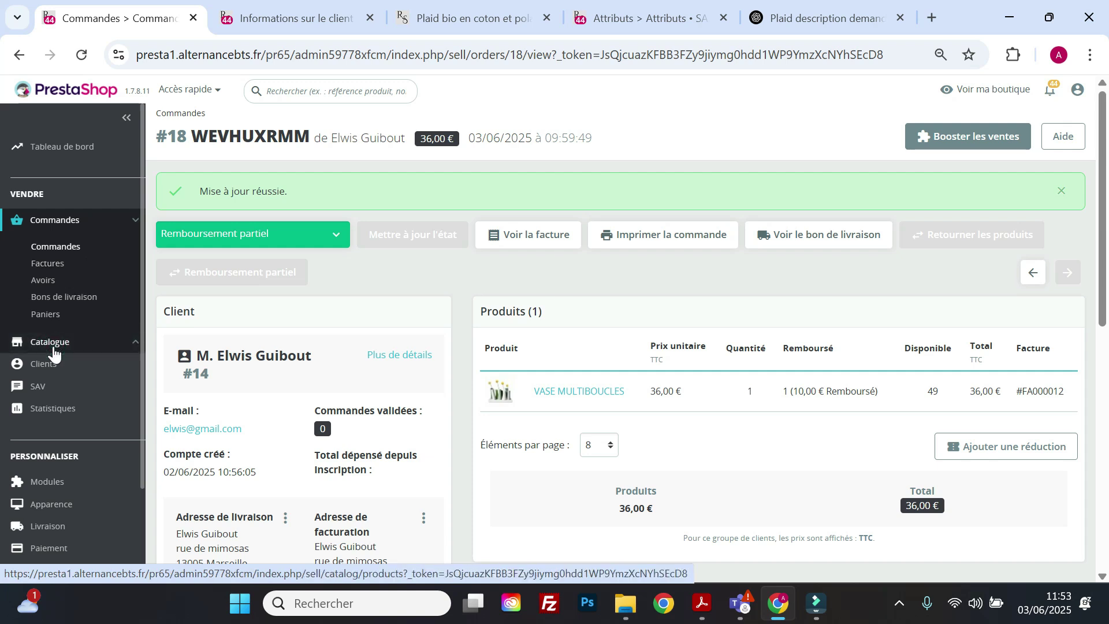
left_click(52, 371)
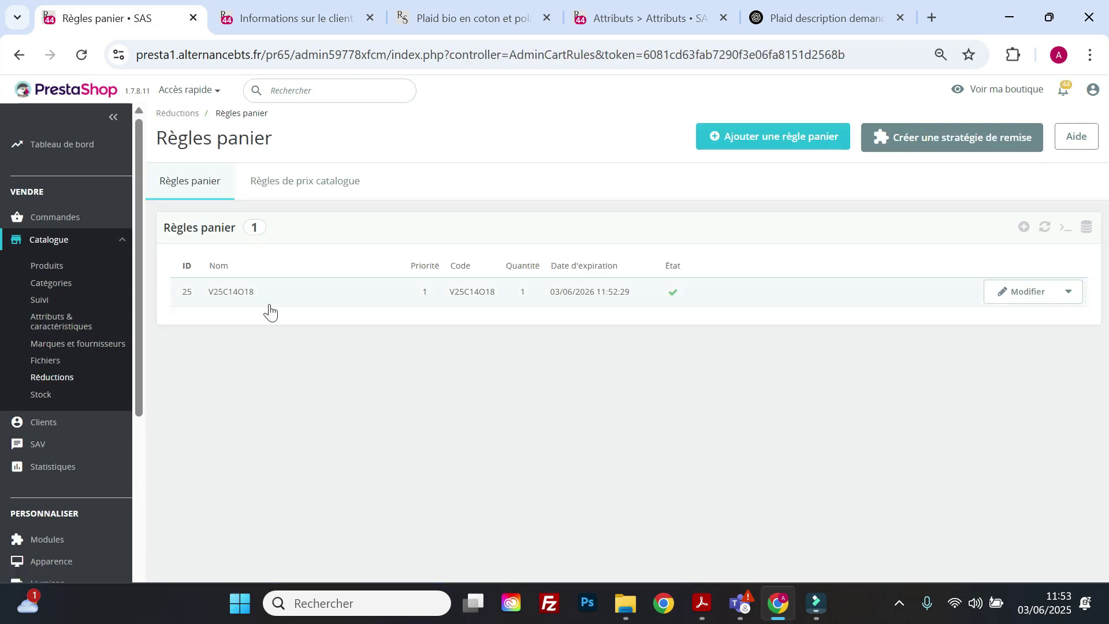
left_click(245, 296)
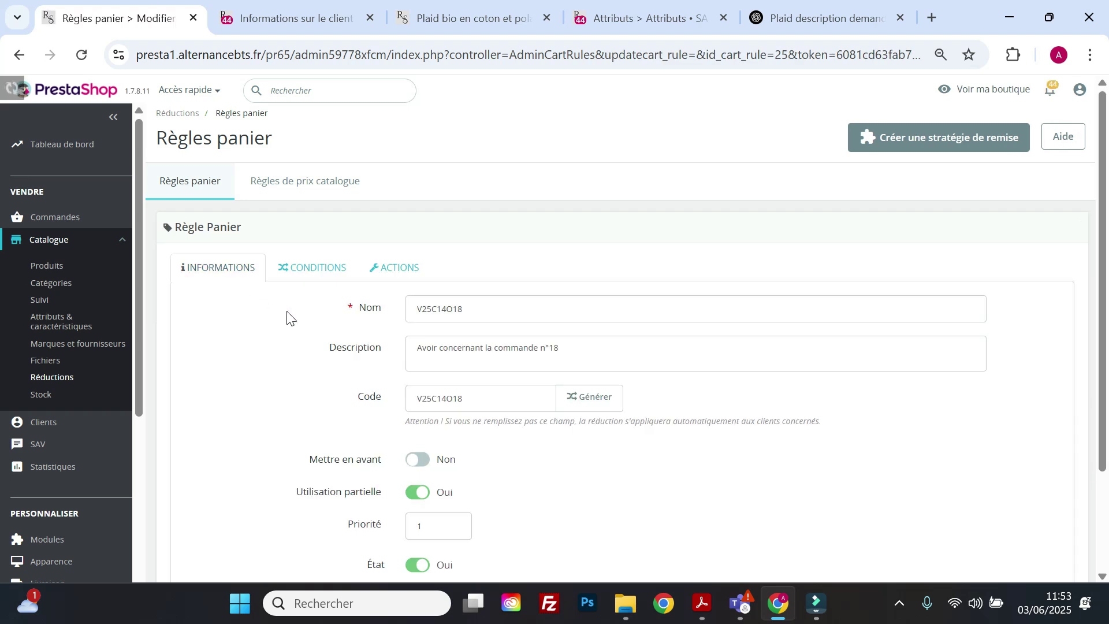
scroll(436, 465, "down", 1)
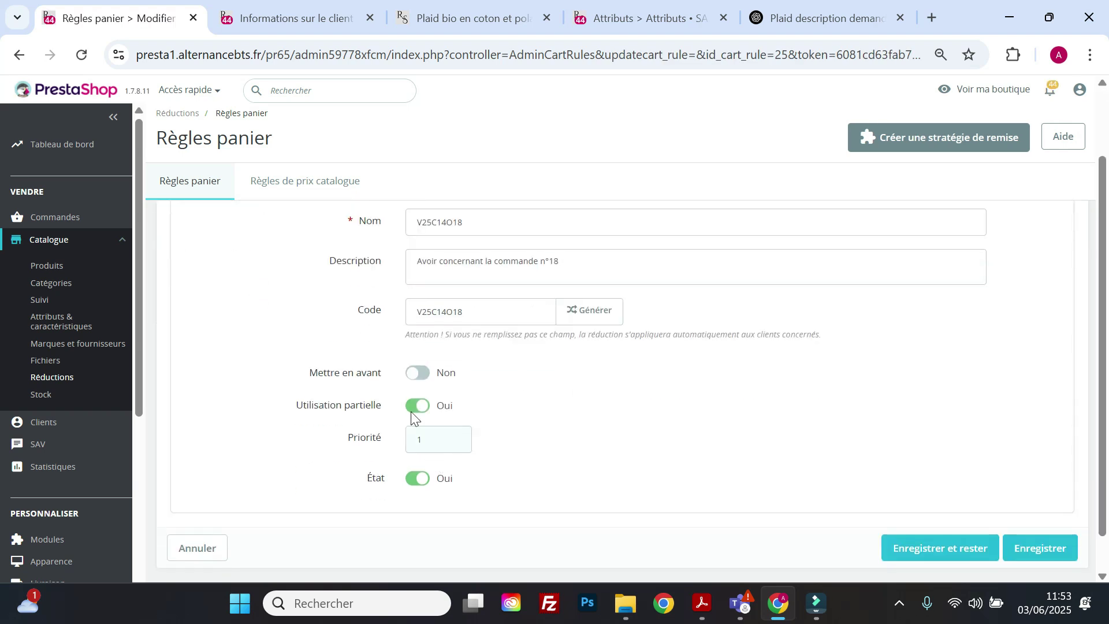
left_click(338, 268)
left_click(395, 268)
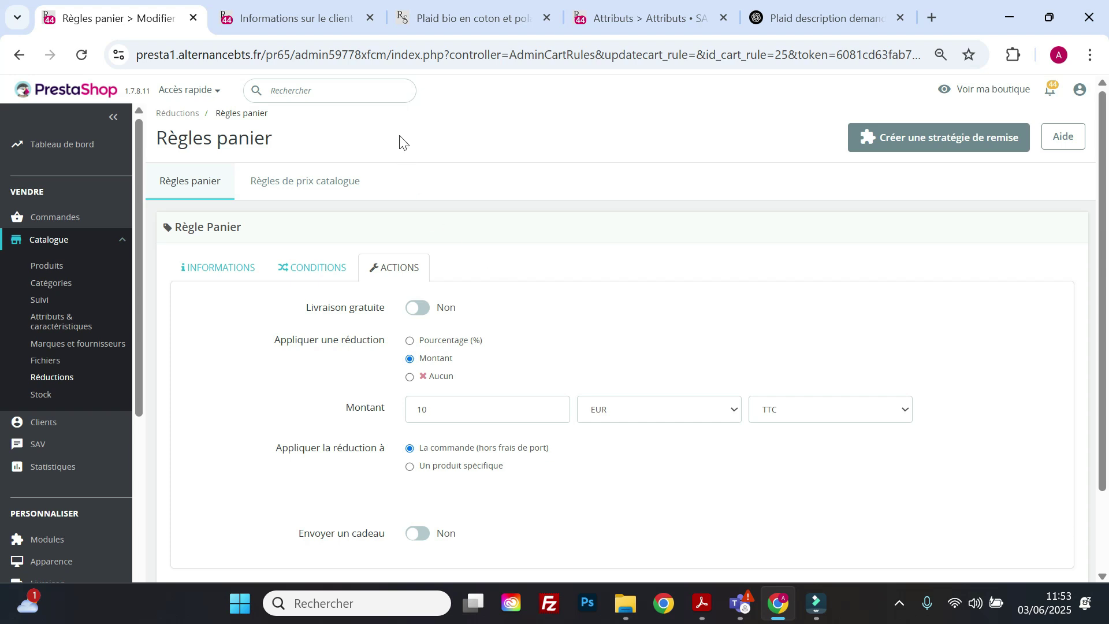
- Read the next question in the assignment and search the module manager for "chèque"
left_click(703, 604)
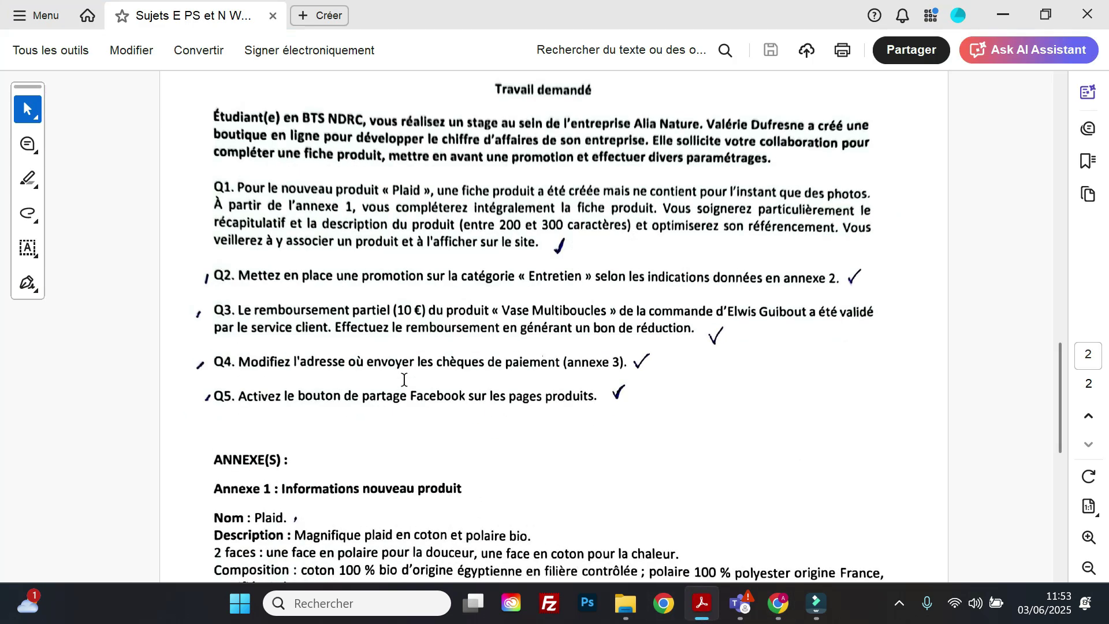
left_click(1001, 19)
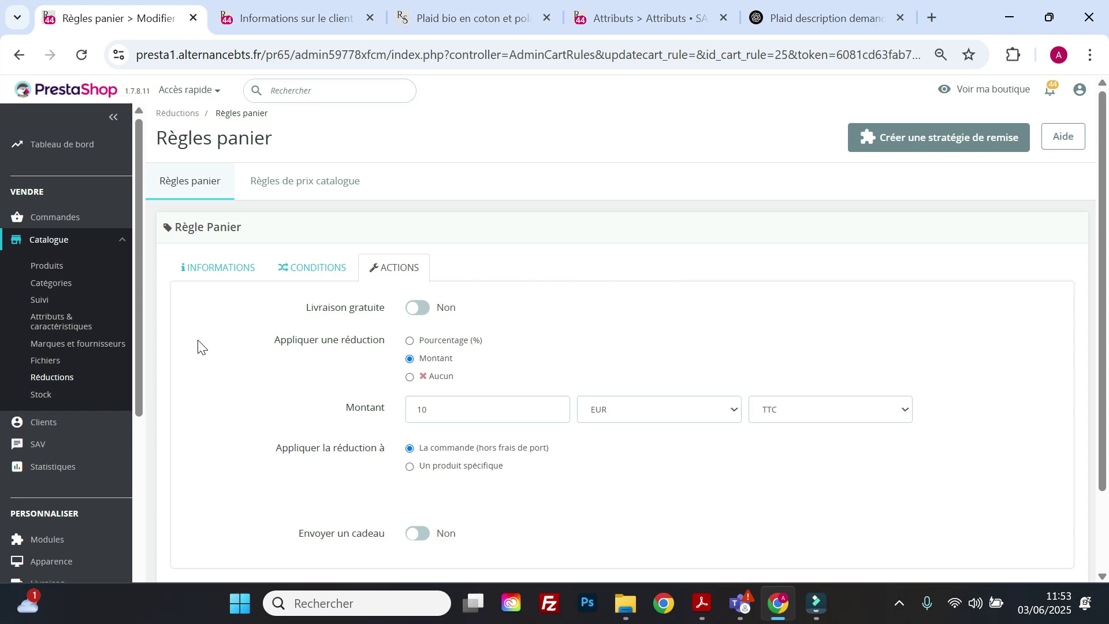
scroll(56, 358, "down", 1)
scroll(64, 370, "down", 5)
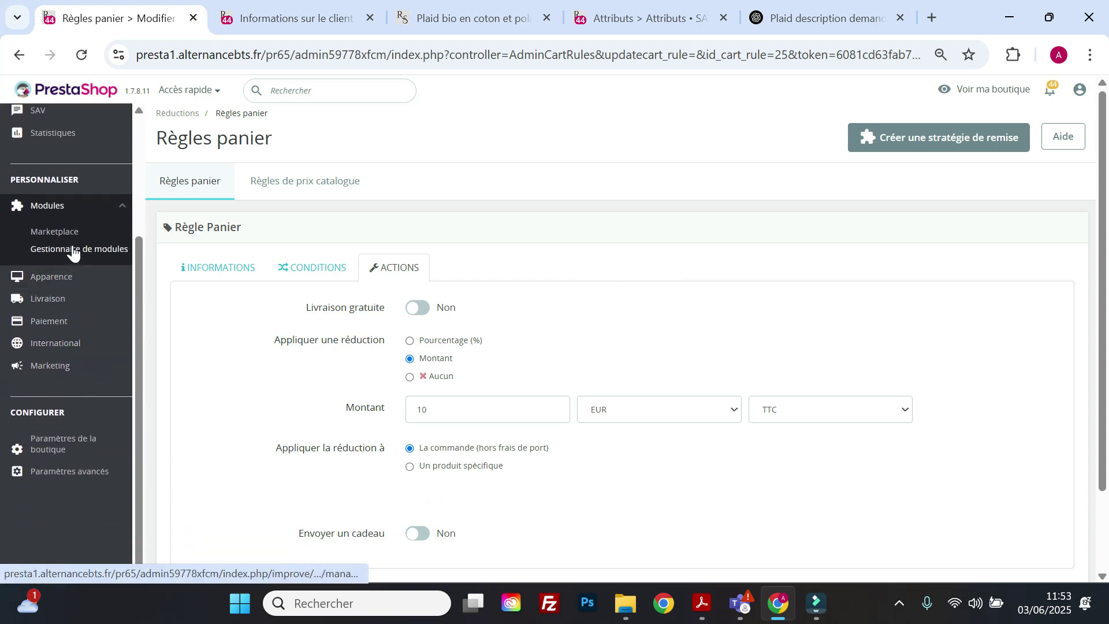
left_click(73, 250)
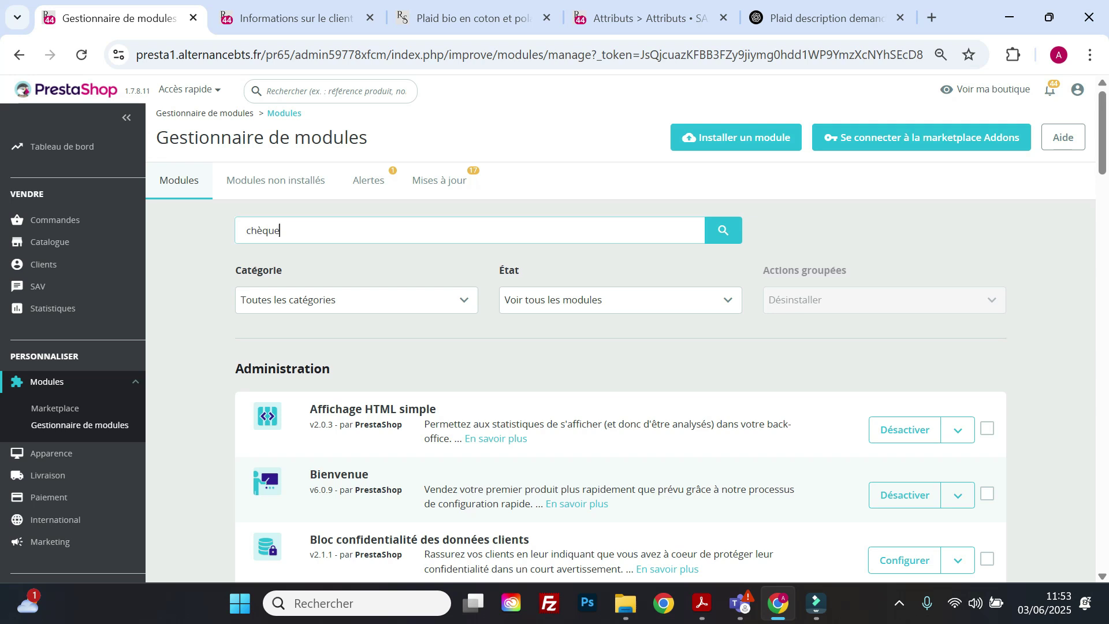
type("chèque")
key("Return")
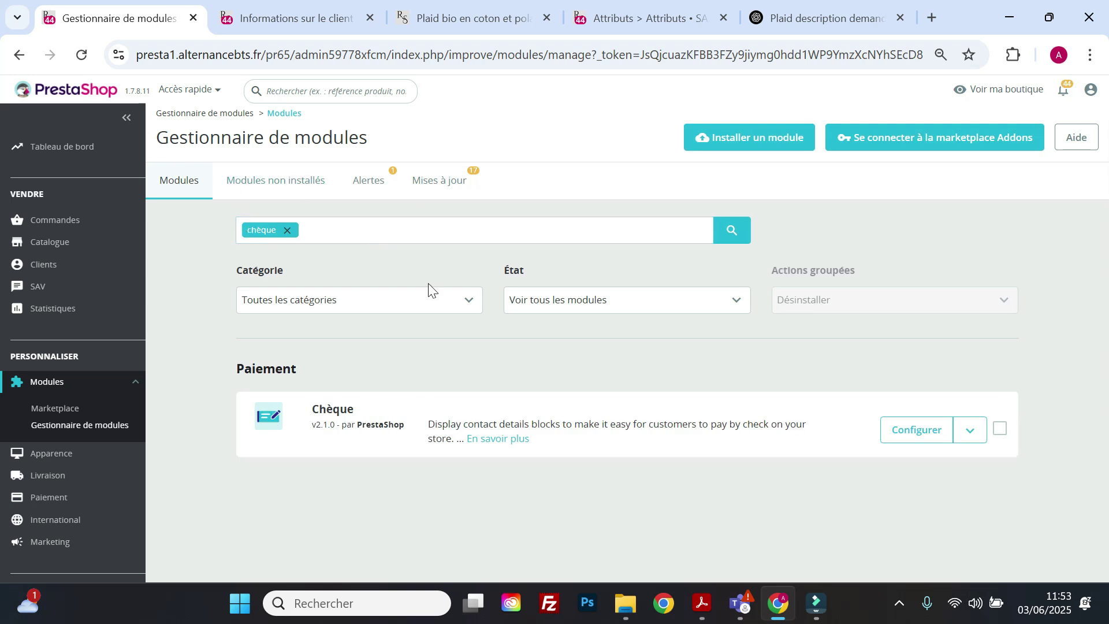
- Open the Chèque module's configuration and copy the new cheque mailing address from Annexe 3 of the assignment PDF
left_click(886, 429)
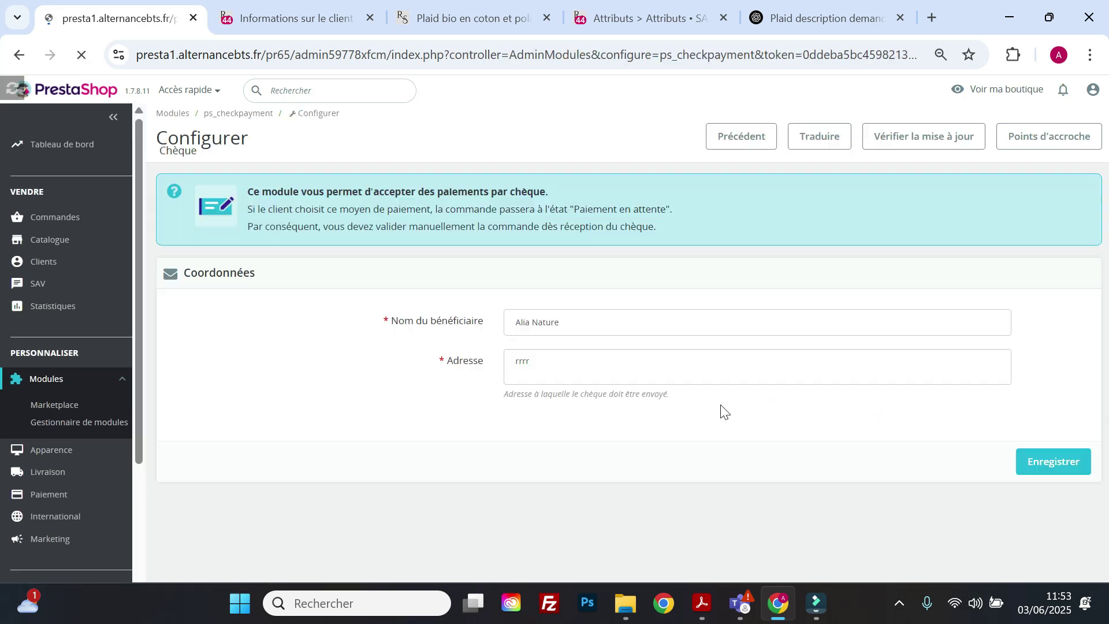
left_click_drag(598, 369, 467, 378)
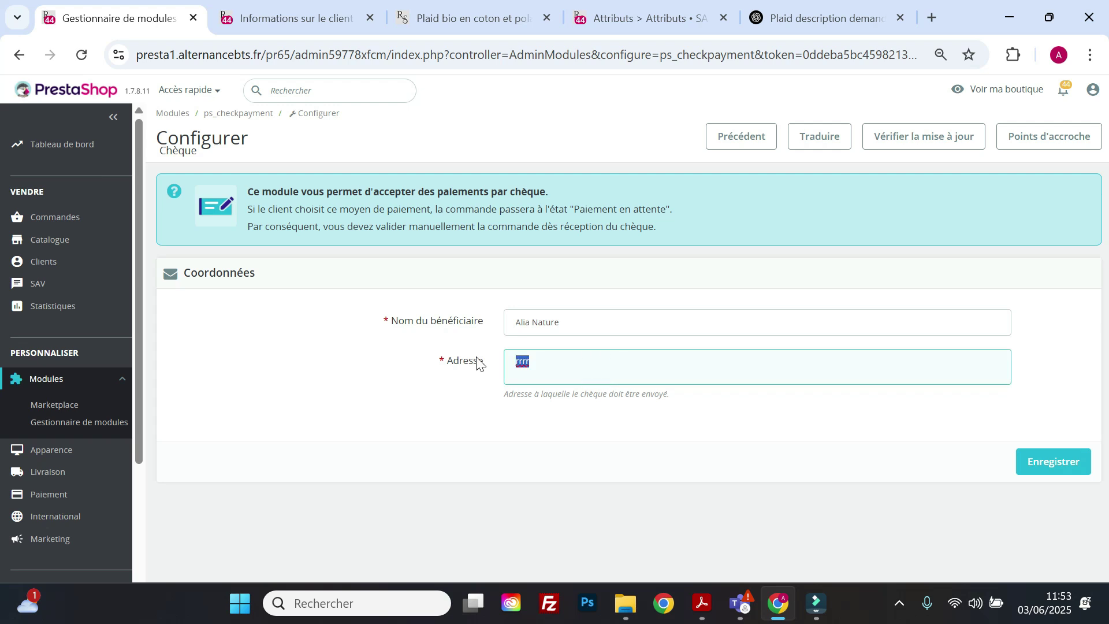
left_click(702, 607)
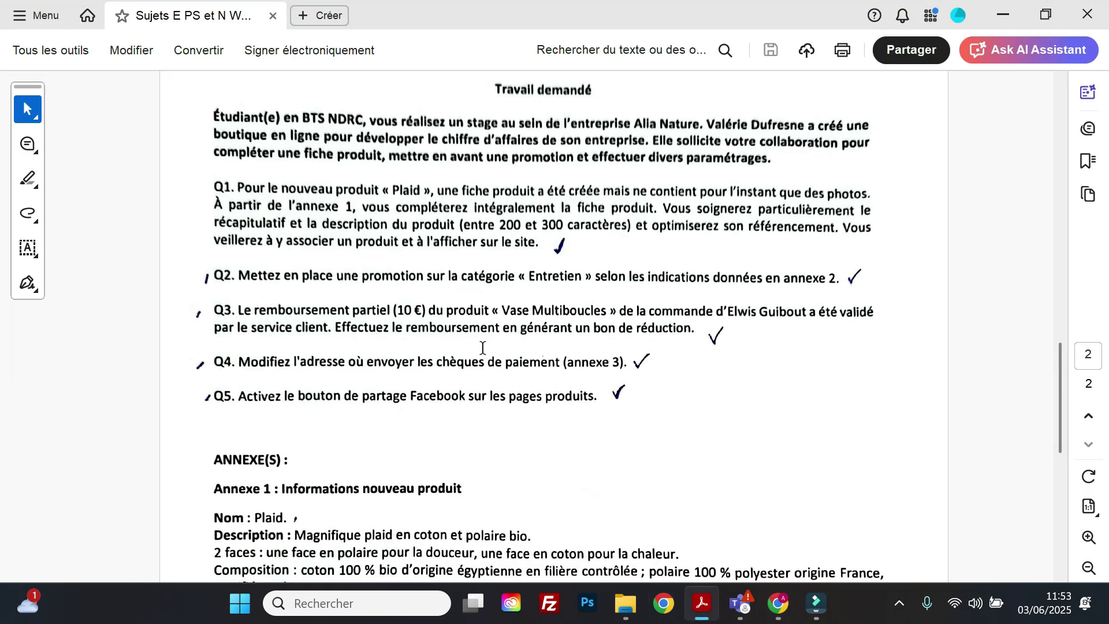
scroll(459, 385, "down", 10)
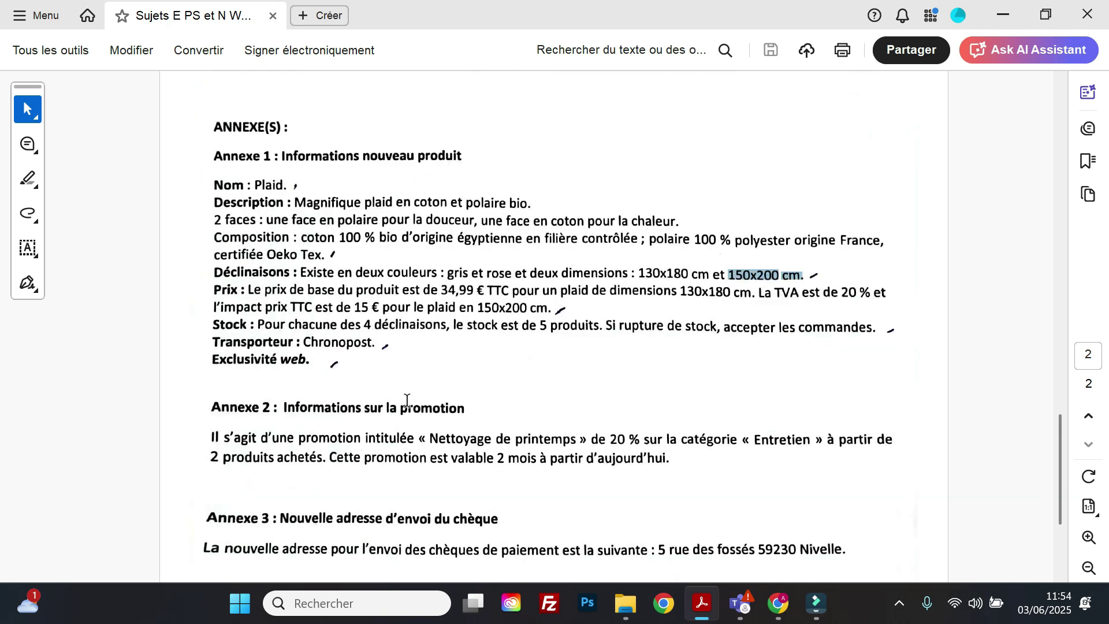
left_click_drag(659, 413, 844, 413)
key("ctrl+c")
right_click(831, 413)
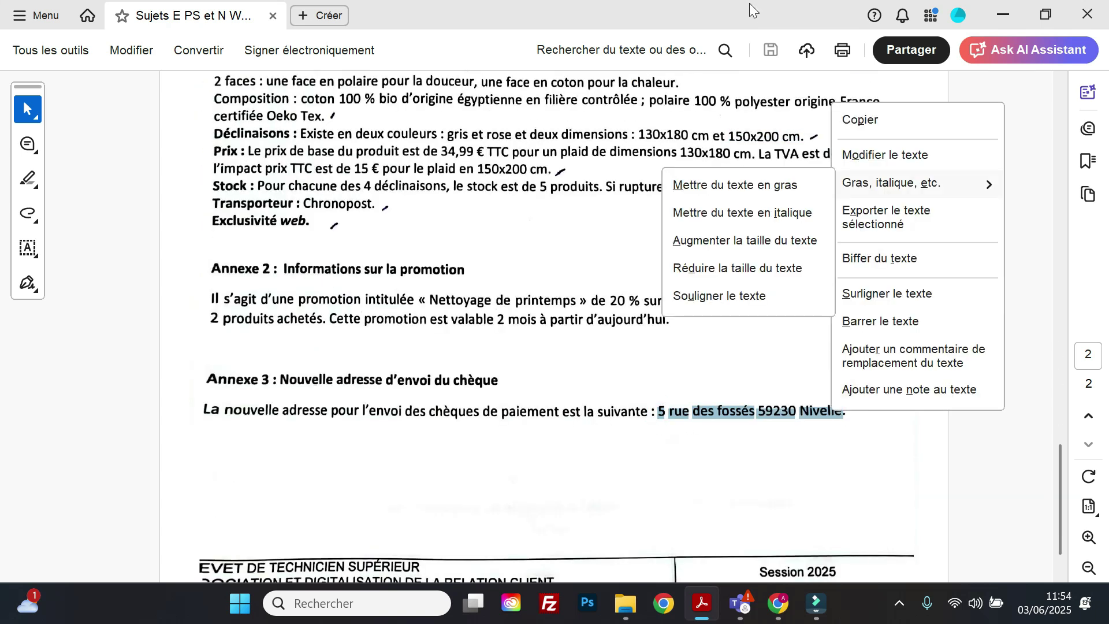
left_click(851, 126)
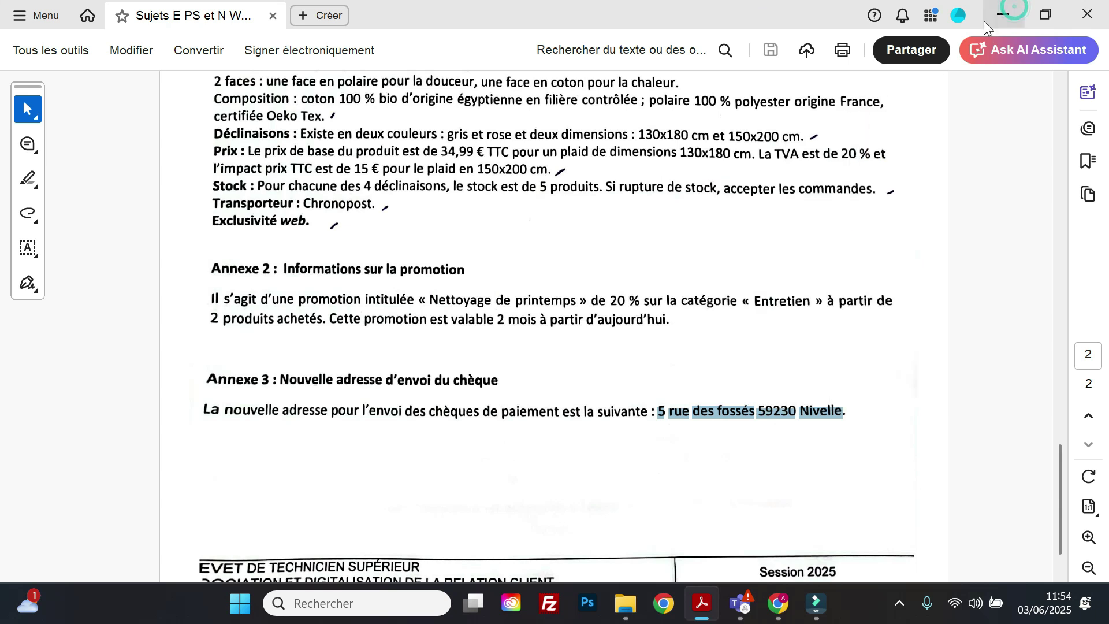
- Replace the address in the Chèque module's contact details with the copied one and save the configuration
left_click(1004, 14)
right_click(590, 382)
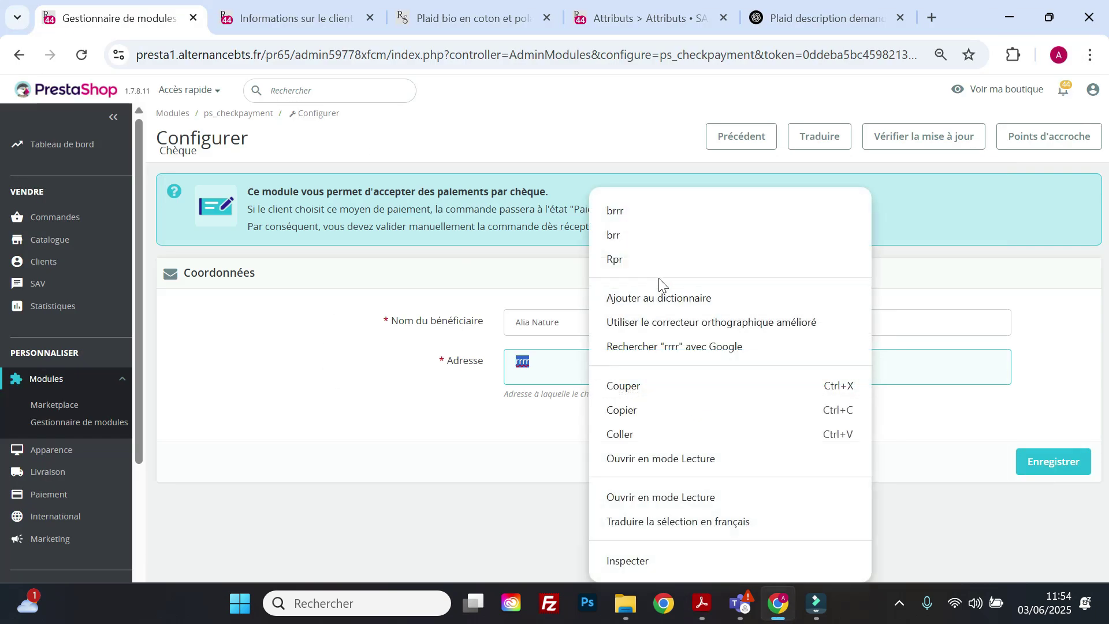
left_click(646, 438)
left_click(1028, 461)
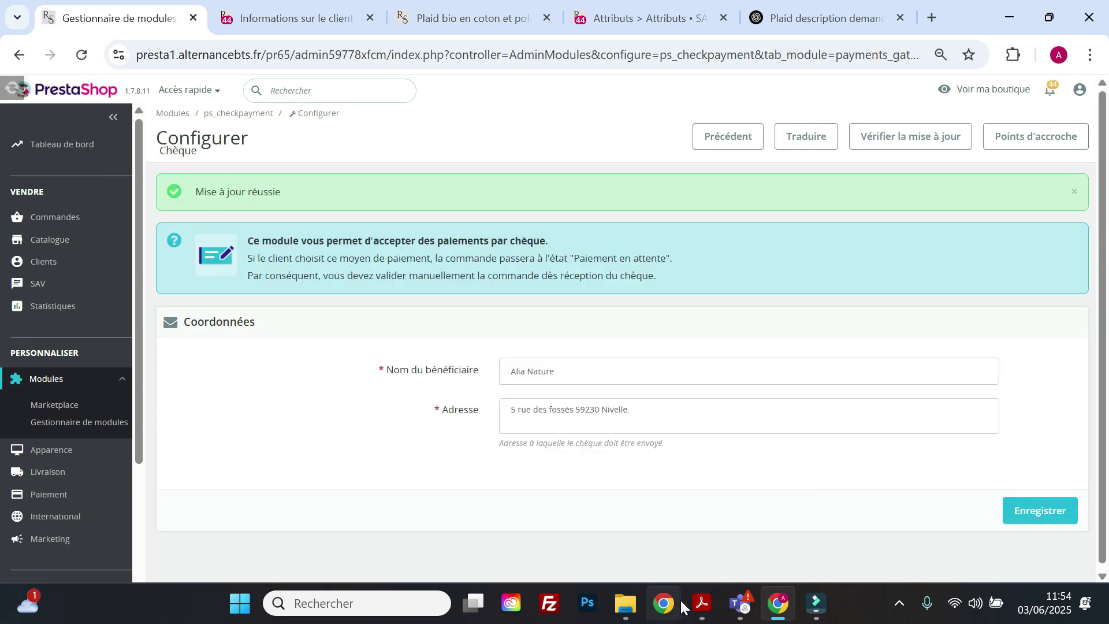
- Read question Q5 in the assignment PDF and search the shop's module manager for "réseaux"
left_click(703, 605)
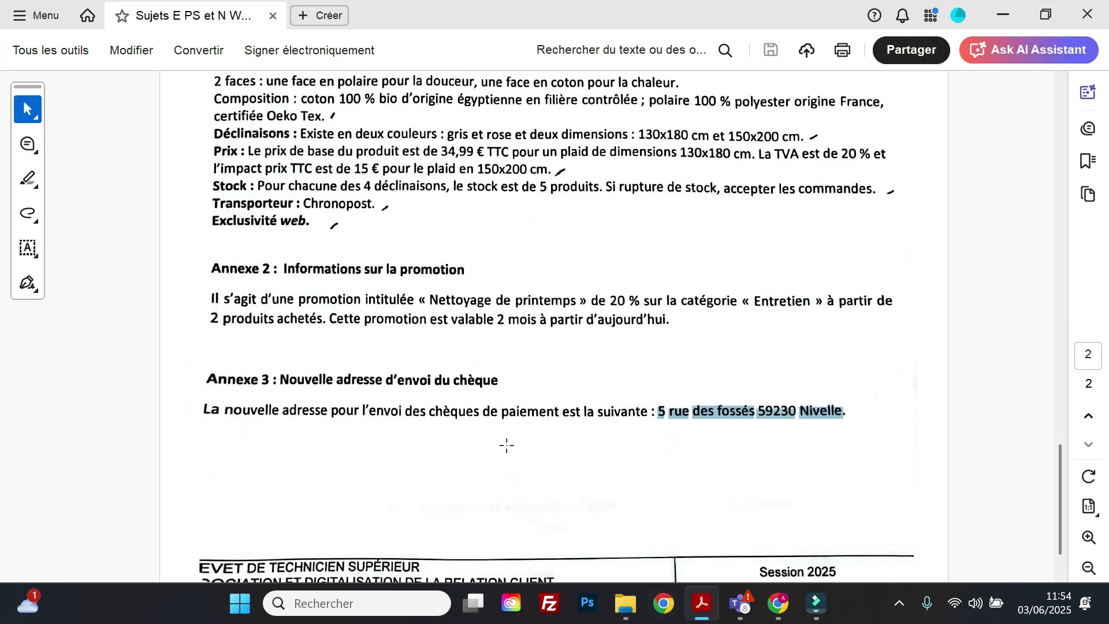
scroll(381, 401, "up", 10)
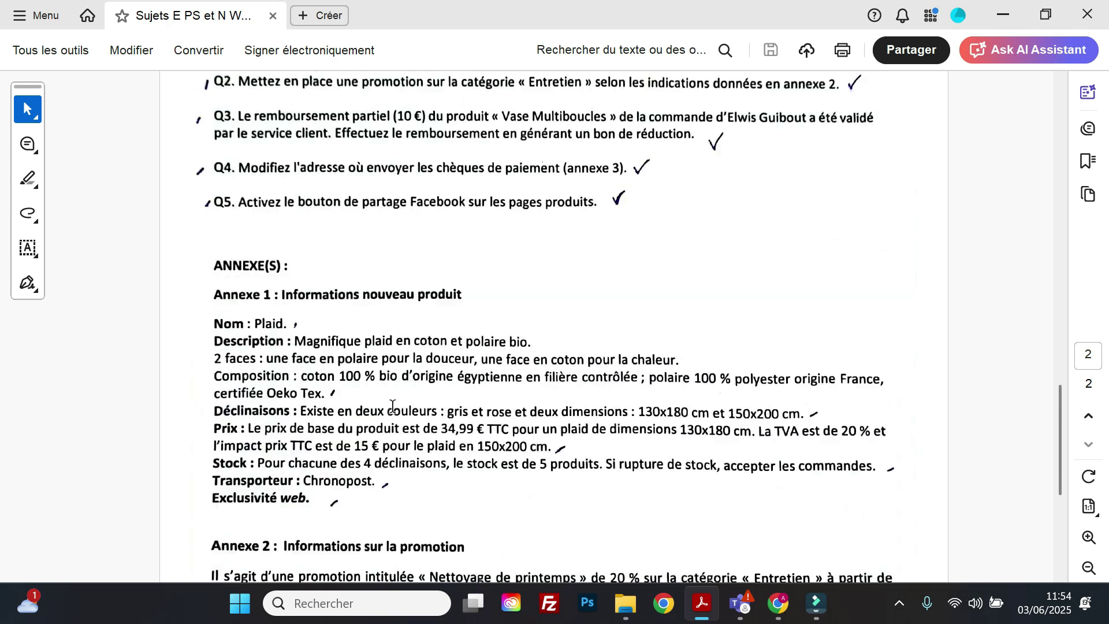
scroll(403, 405, "up", 2)
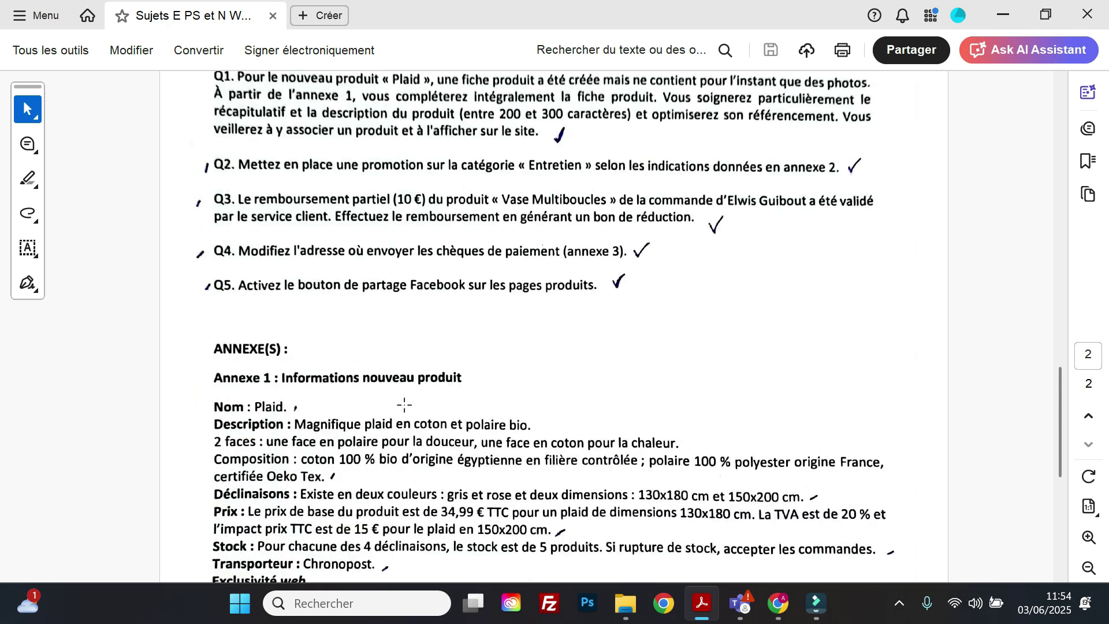
scroll(403, 404, "up", 1)
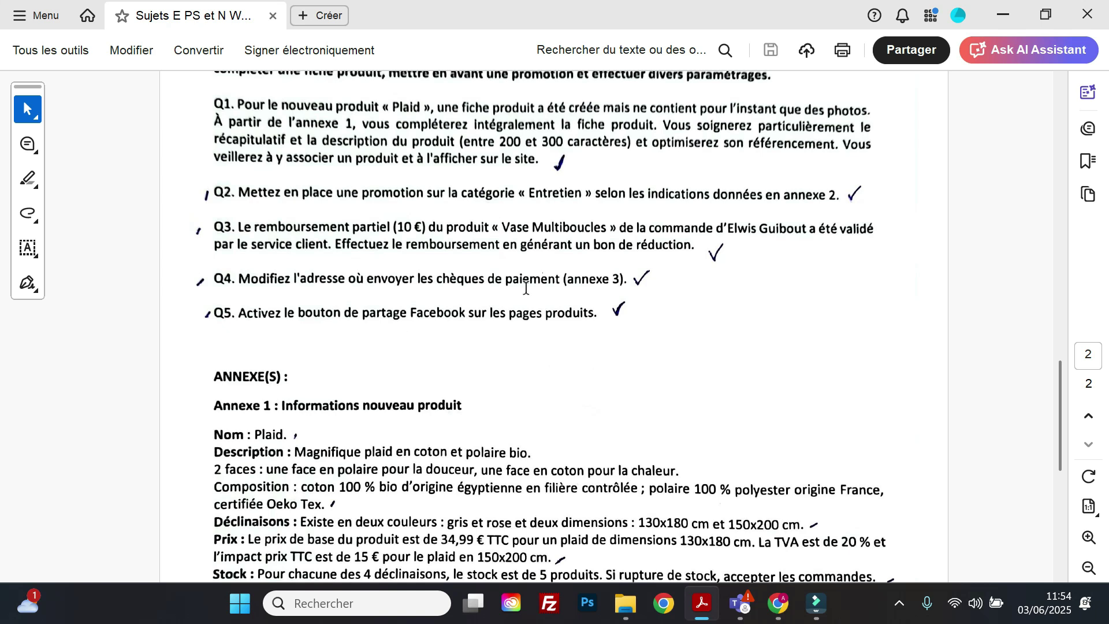
left_click(1004, 15)
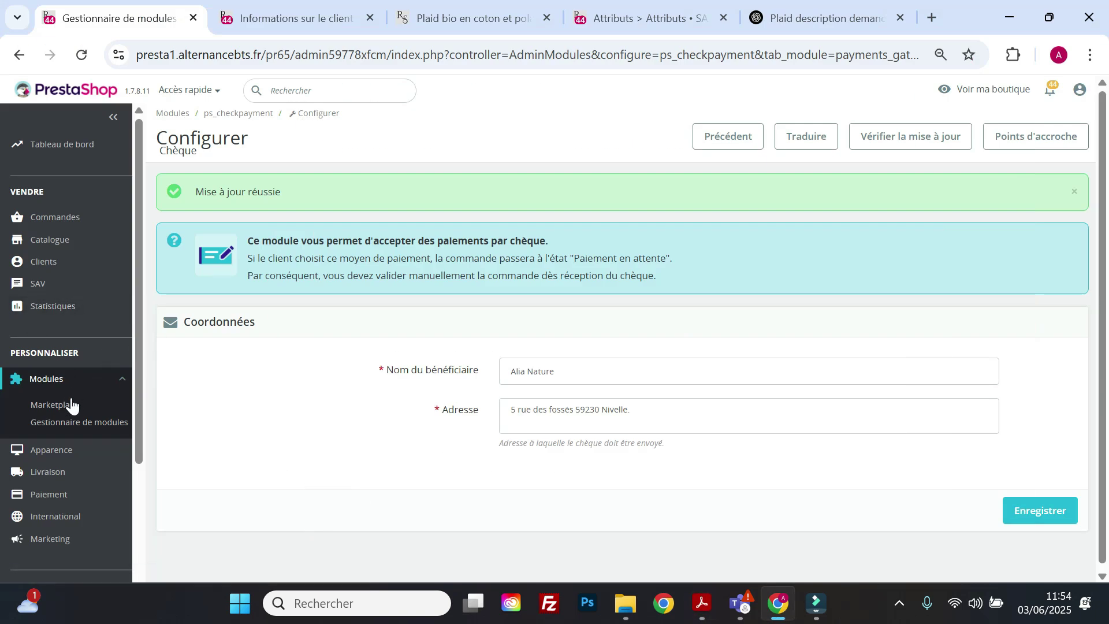
left_click(62, 419)
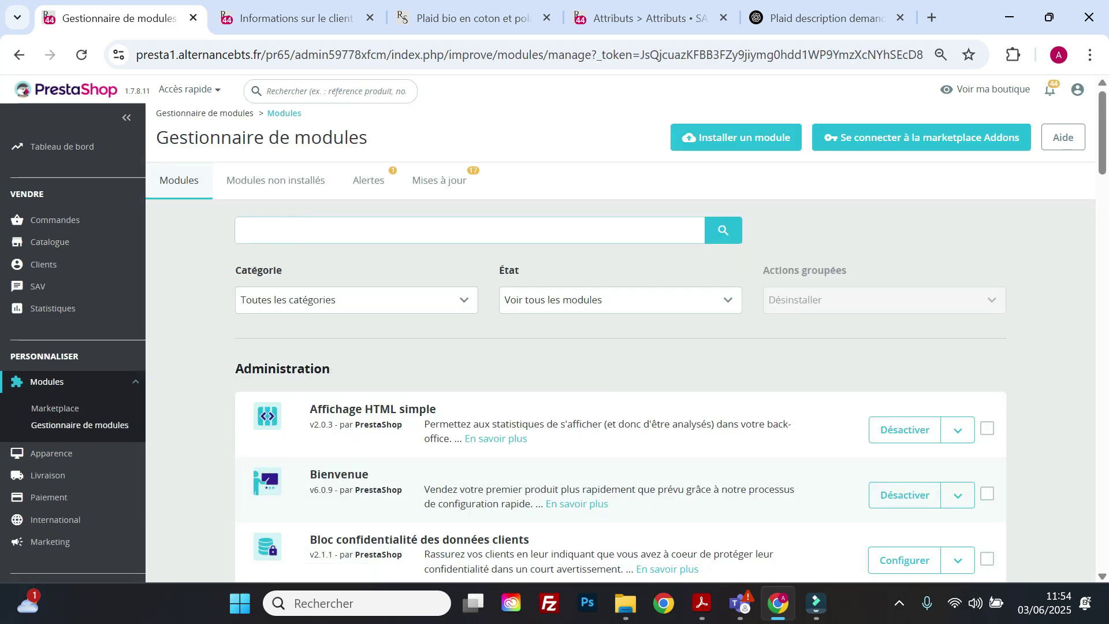
type("réseaux")
key("Return")
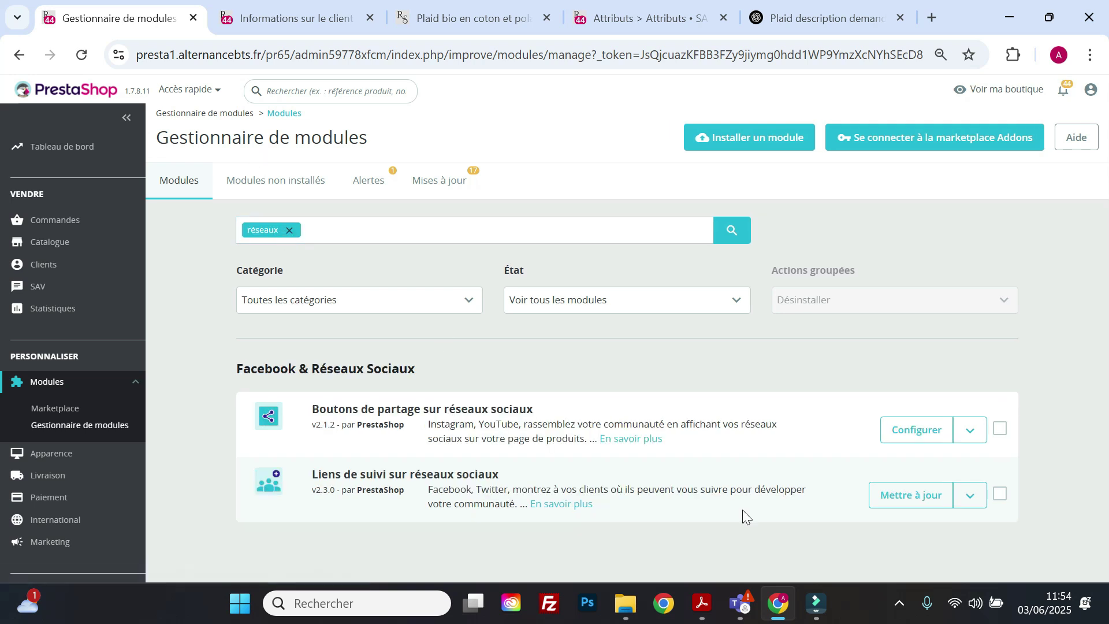
- Enable Facebook in the "Boutons de partage sur réseaux sociaux" module and save the setting
left_click(903, 436)
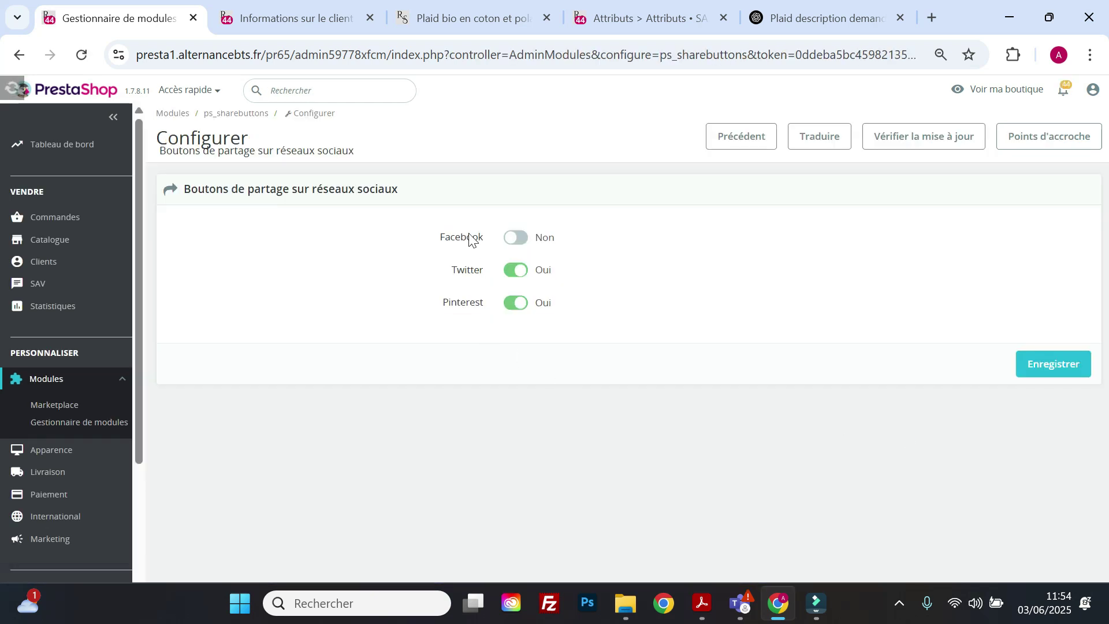
left_click(513, 238)
left_click(1031, 365)
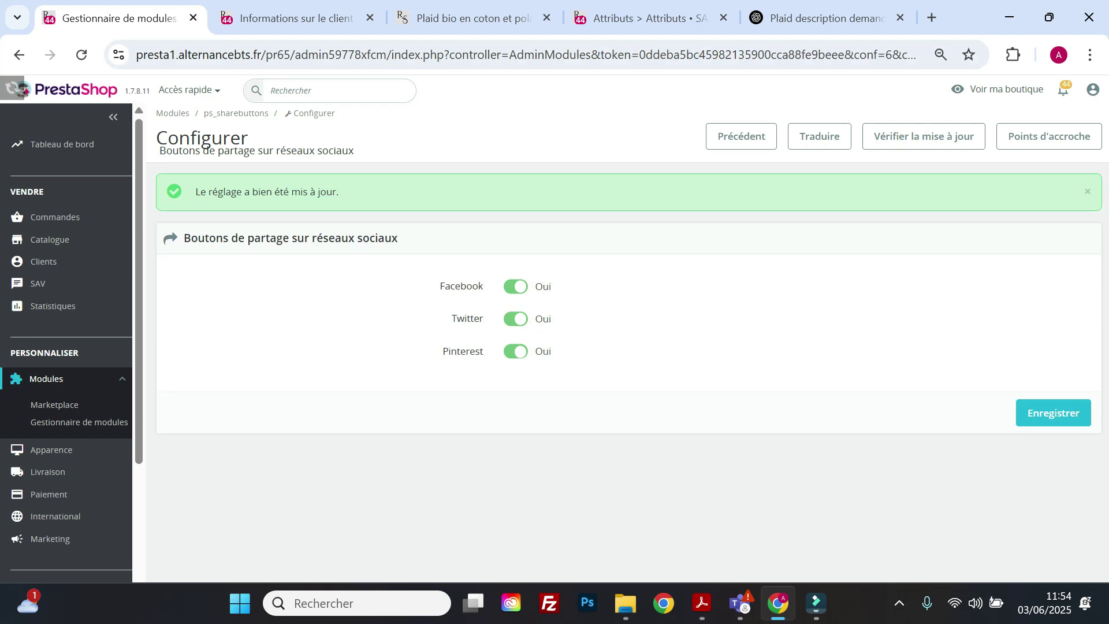
- Reload the plaid's product page on the shop front and check its share buttons
left_click(314, 17)
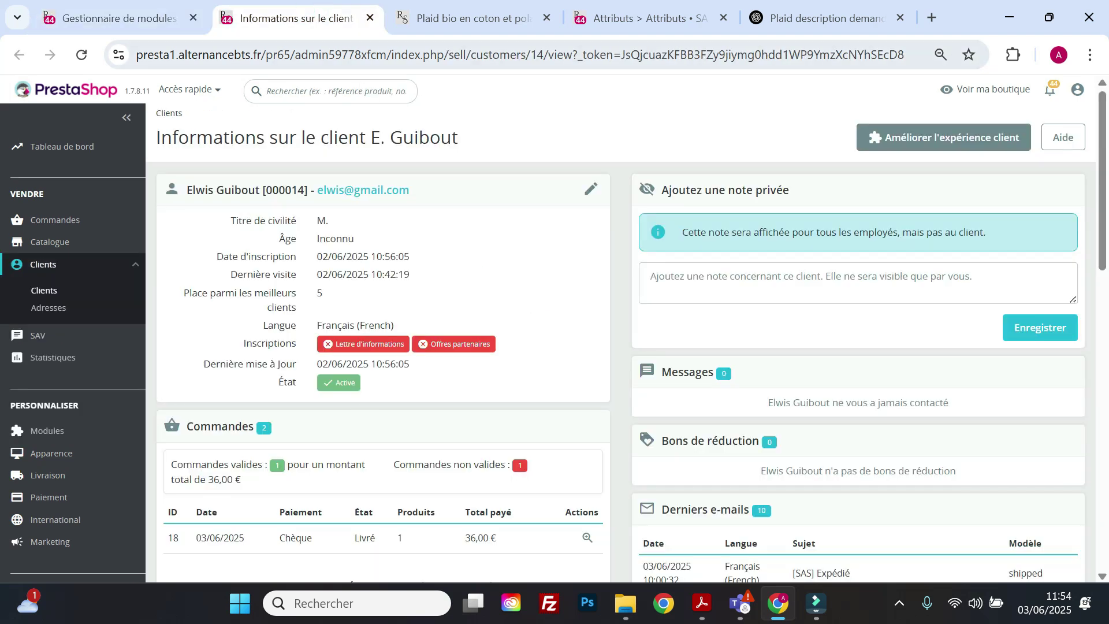
left_click(463, 20)
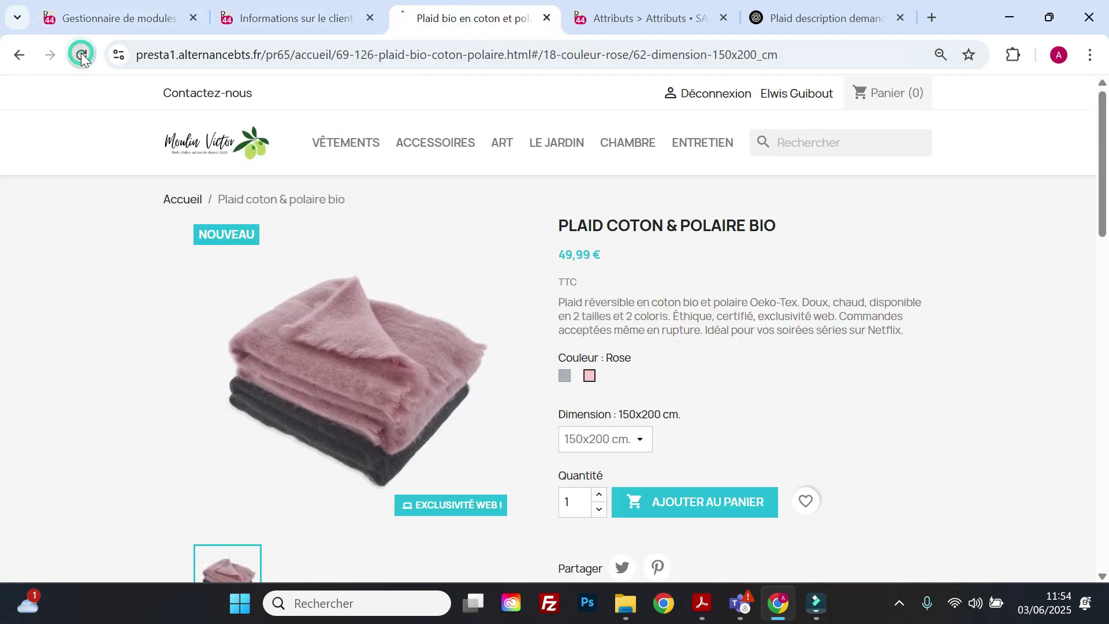
scroll(624, 404, "down", 4)
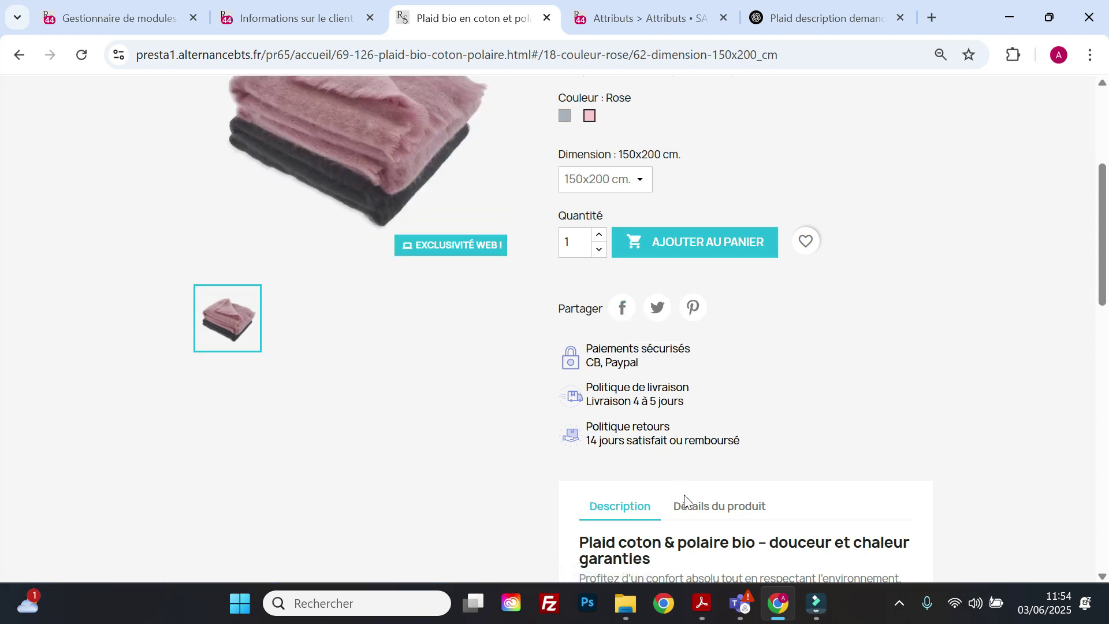
- Read the promotion details for Q2 in Annexe 2 of the assignment and start a new catalogue price rule
left_click(703, 605)
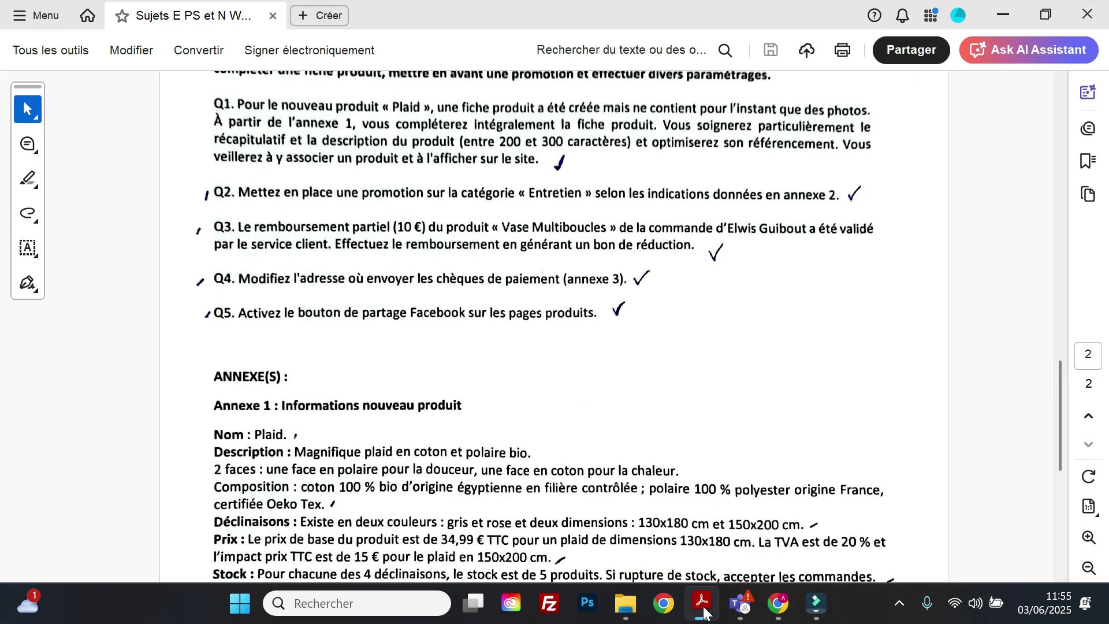
scroll(404, 359, "up", 2)
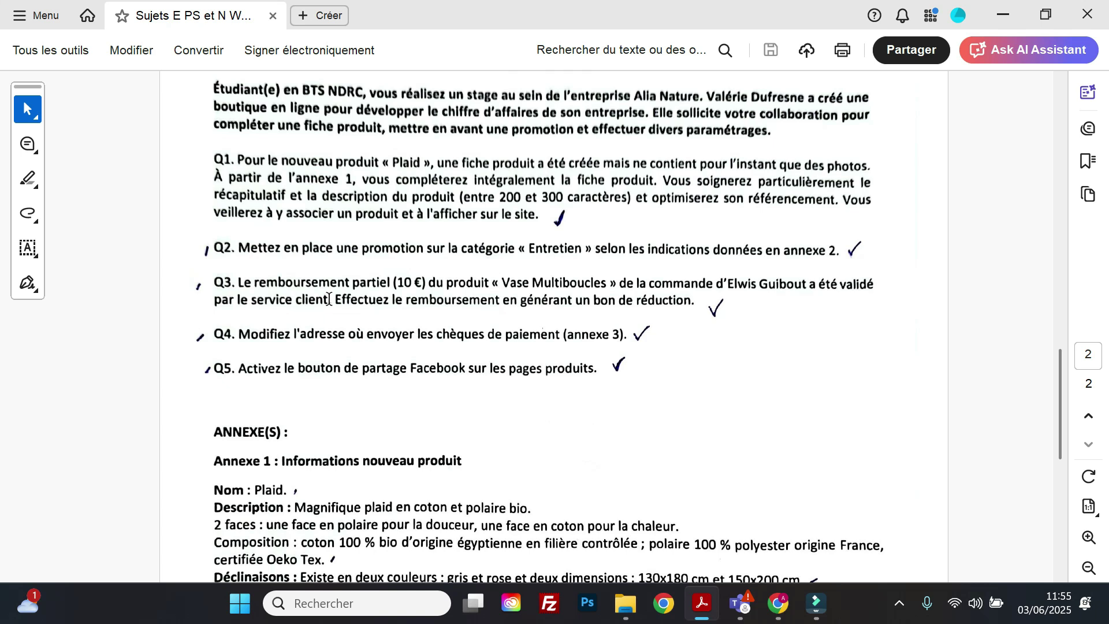
scroll(424, 297, "down", 15)
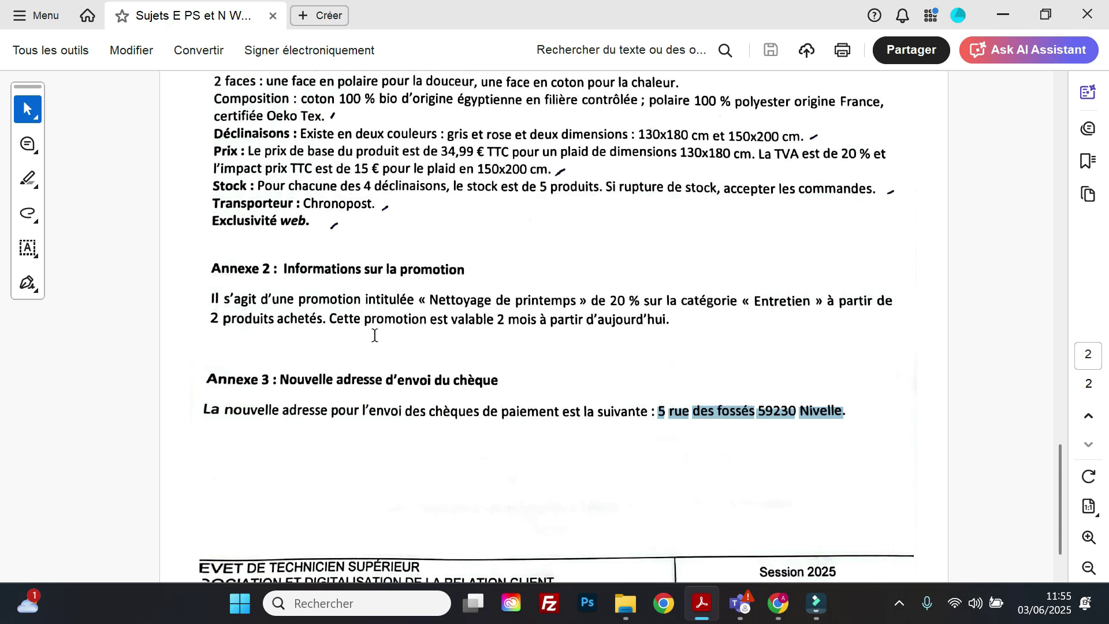
left_click(1004, 16)
left_click(119, 18)
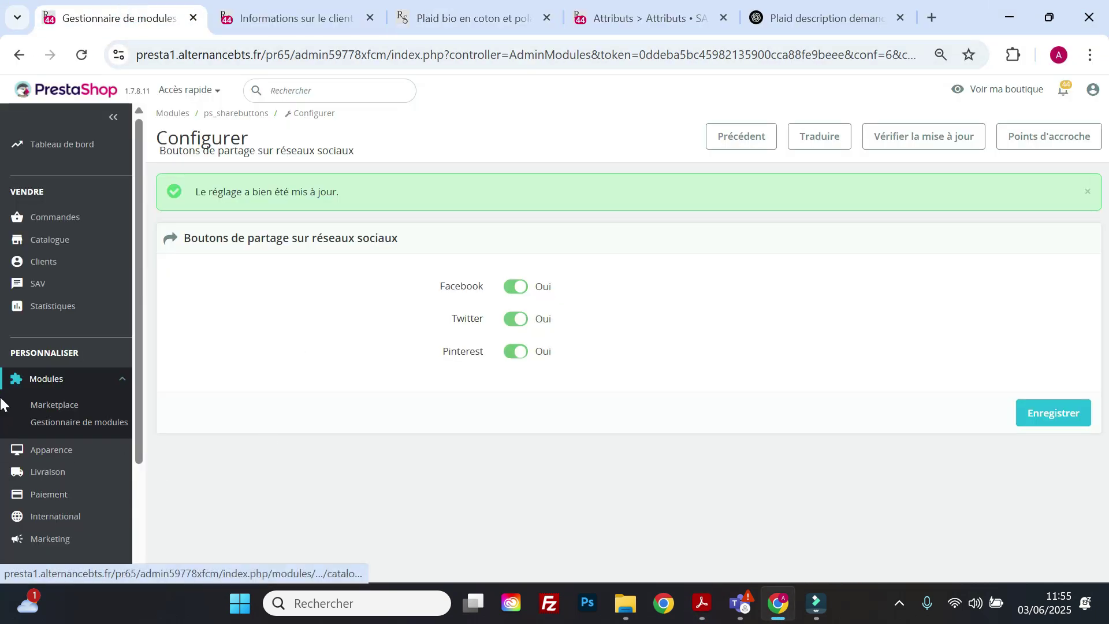
mouse_move(78, 246)
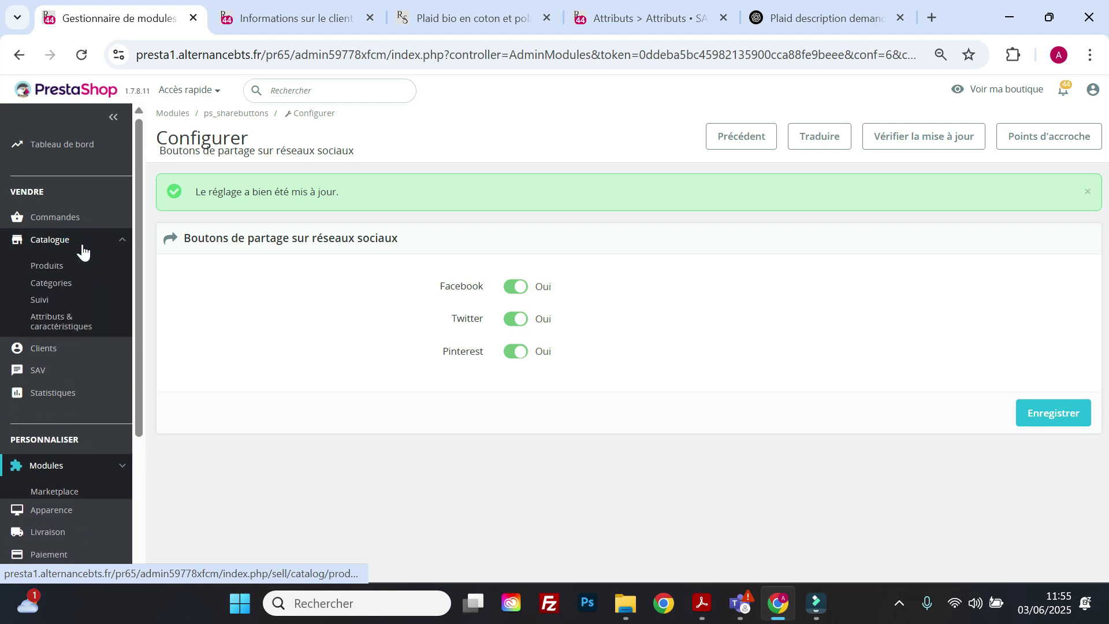
left_click(58, 380)
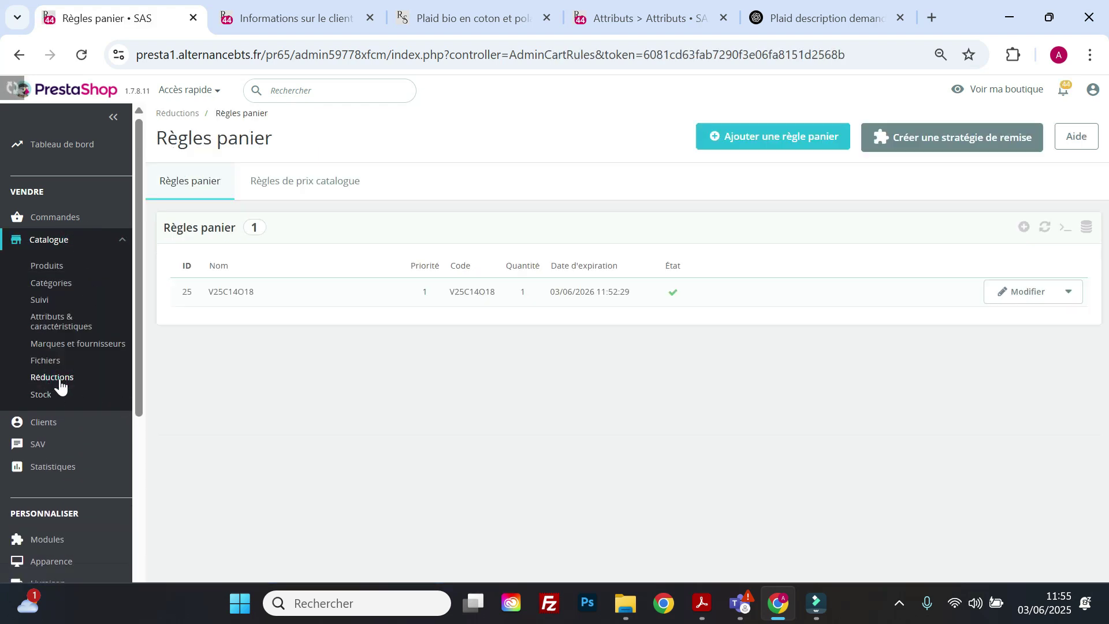
left_click(278, 186)
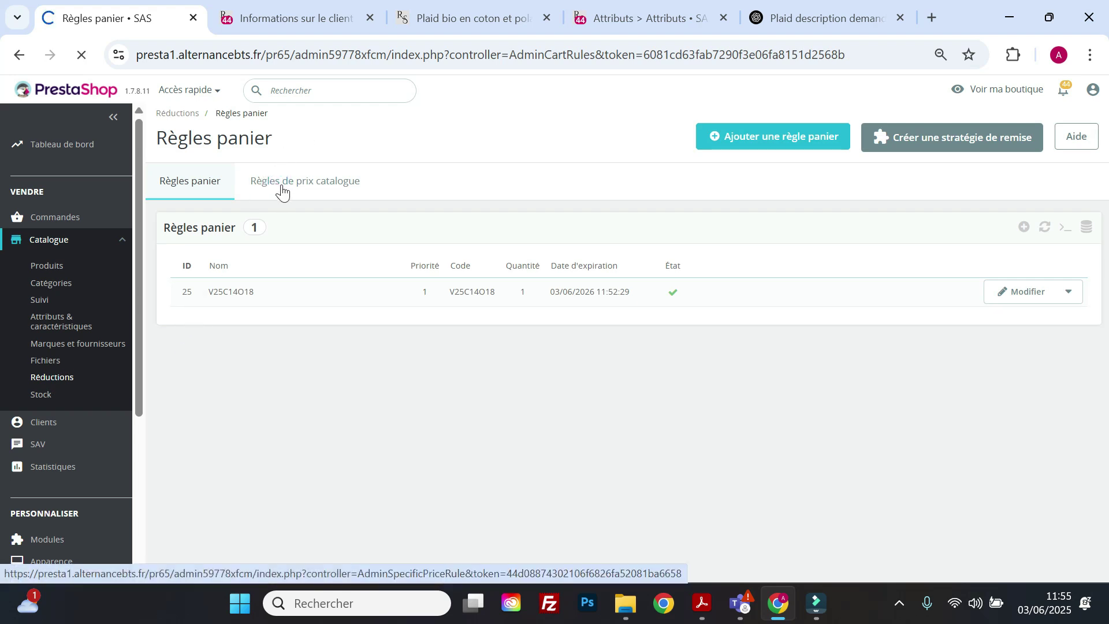
left_click(907, 139)
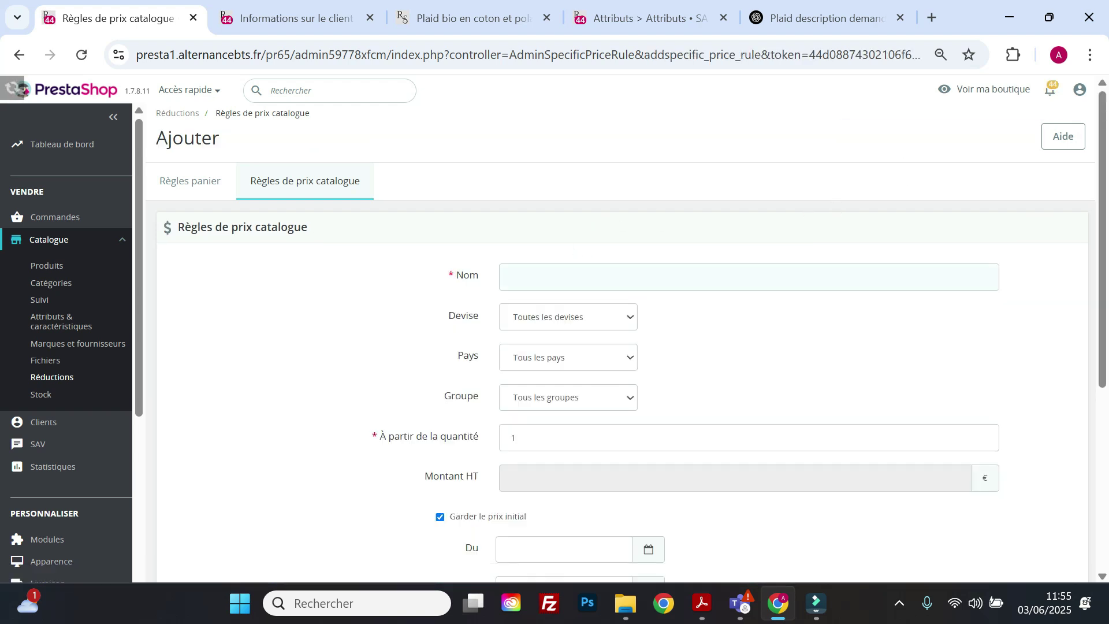
- Name the price rule "Nettoyage de printemps" using the title from Annexe 2, without the quotation marks
left_click(573, 274)
left_click(702, 603)
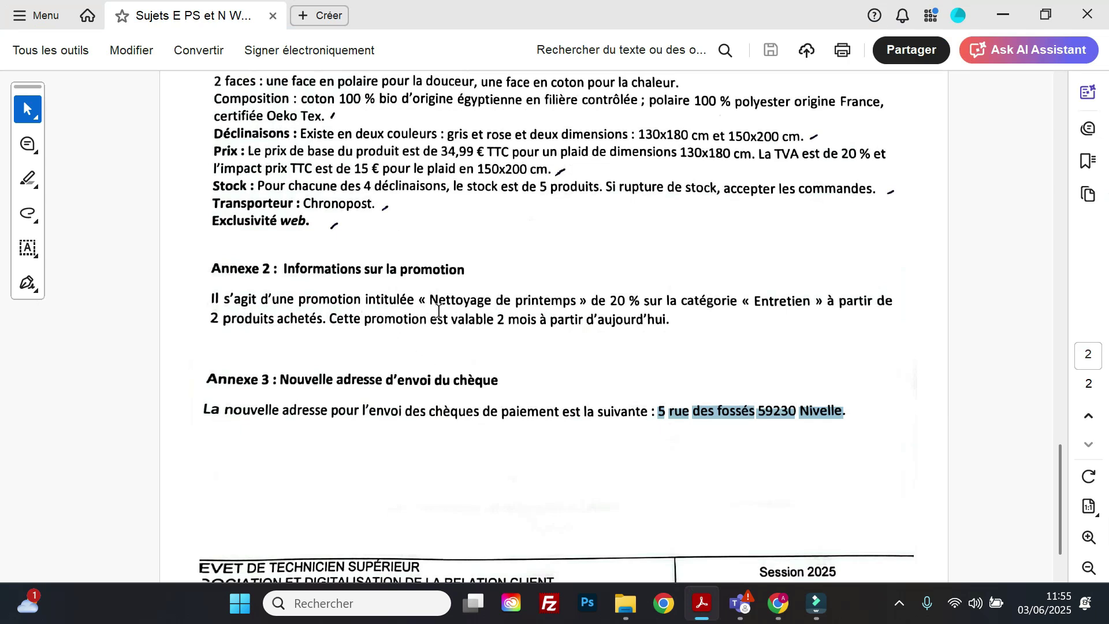
left_click_drag(417, 301, 574, 299)
right_click(572, 294)
left_click(572, 291)
left_click(994, 20)
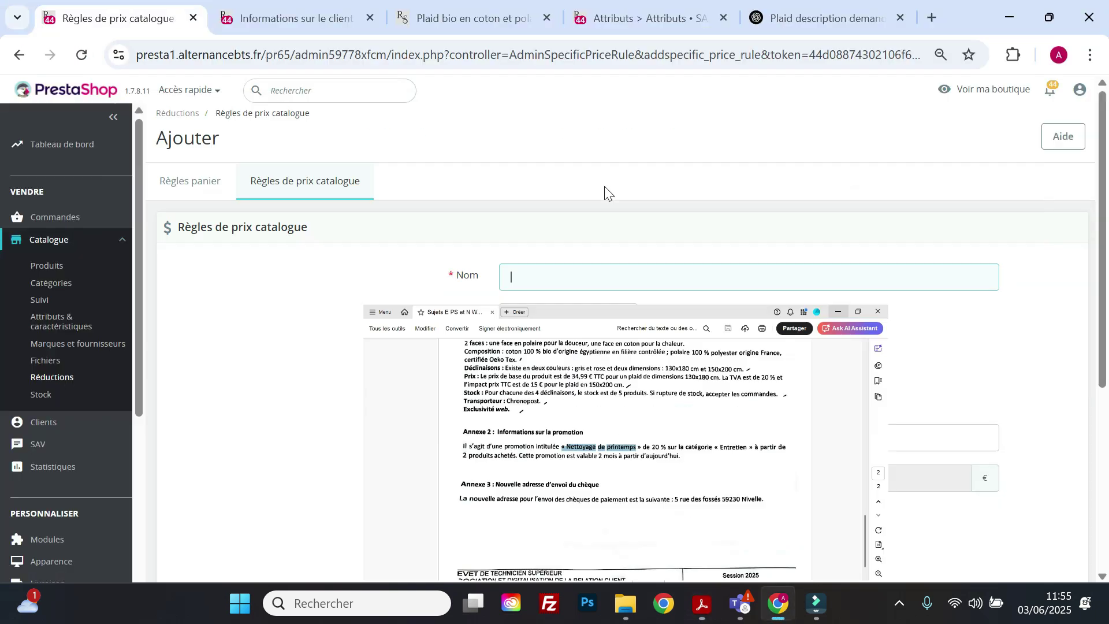
type("<<Nettoyage de printemps")
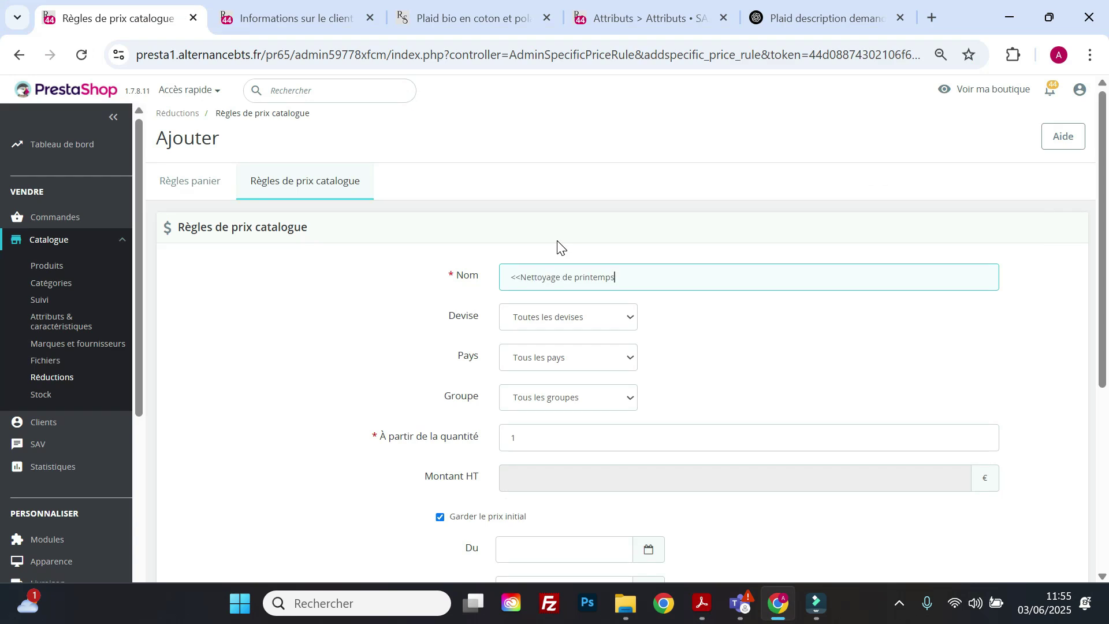
left_click(521, 278)
key("BackSpace")
key("BackSpace")
- Check the promotion's quantity condition in Annexe 2 and set the rule's minimum quantity to 2
left_click(703, 604)
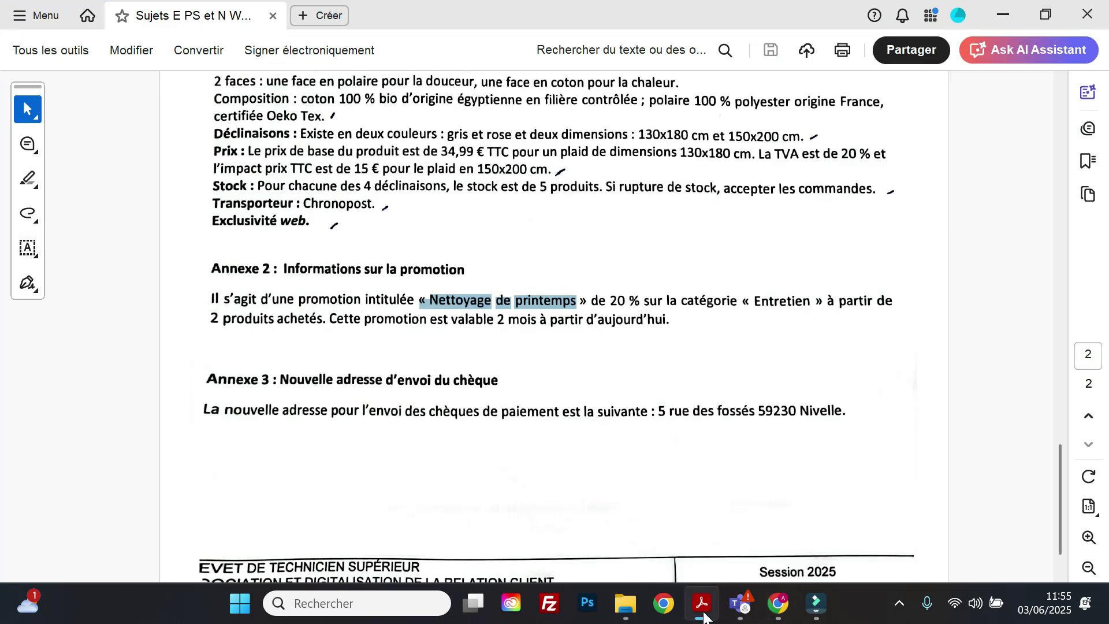
left_click(703, 604)
double_click(545, 441)
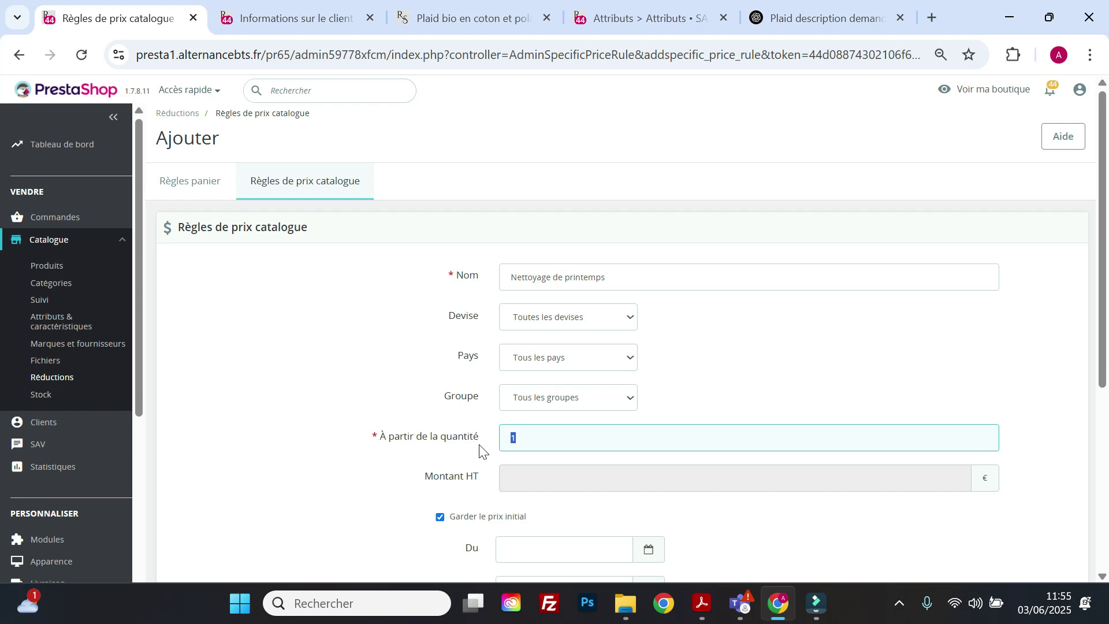
type("2")
scroll(555, 497, "down", 3)
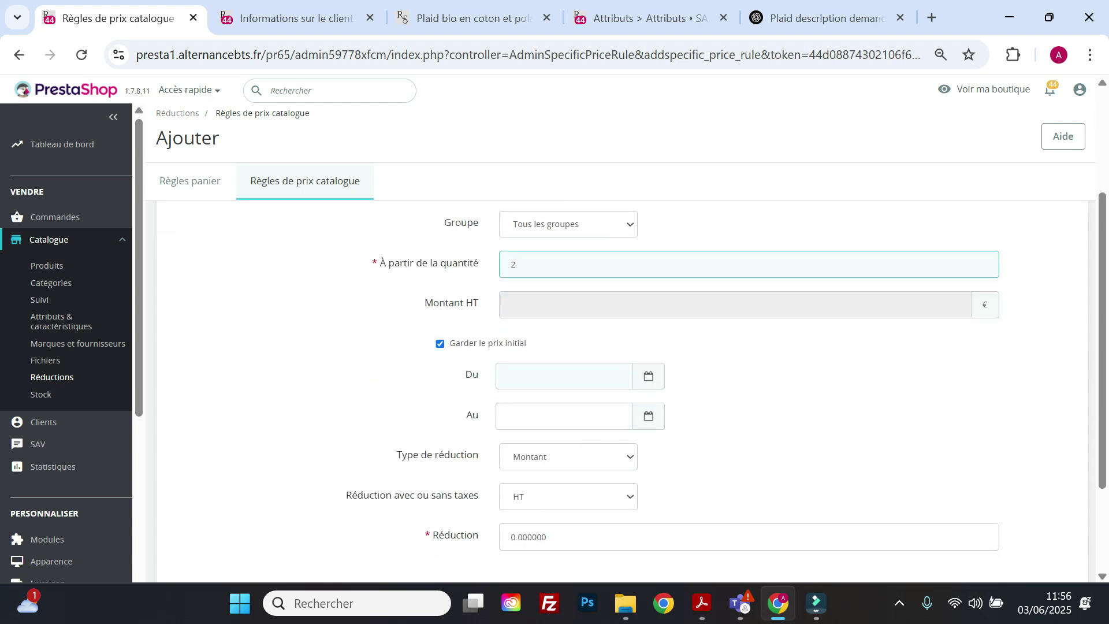
left_click(585, 376)
scroll(554, 381, "up", 3)
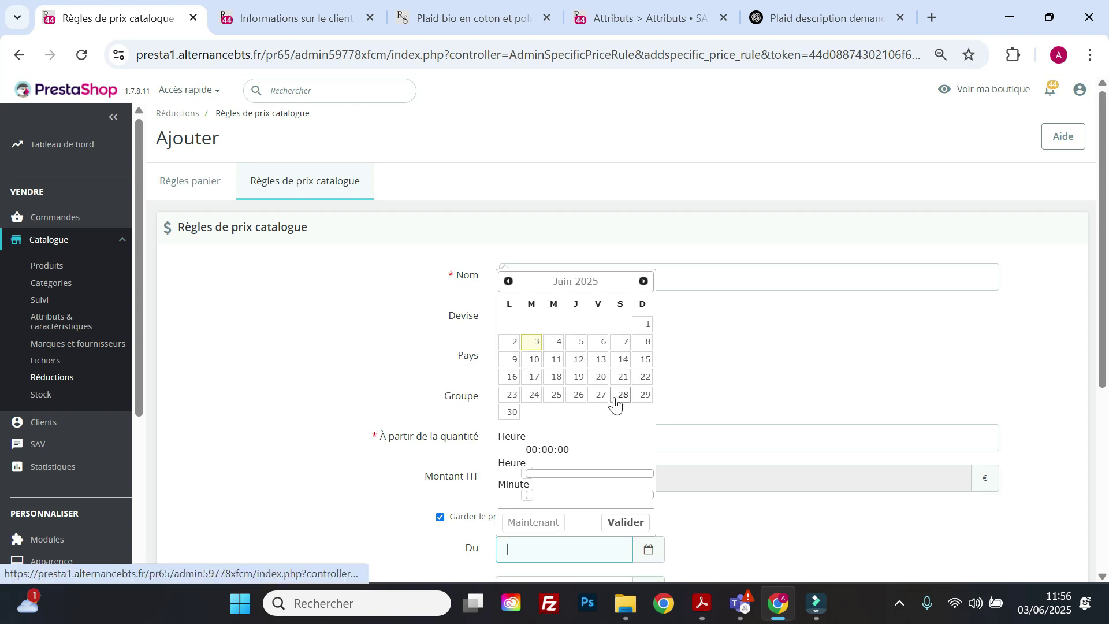
left_click(532, 341)
scroll(577, 474, "down", 3)
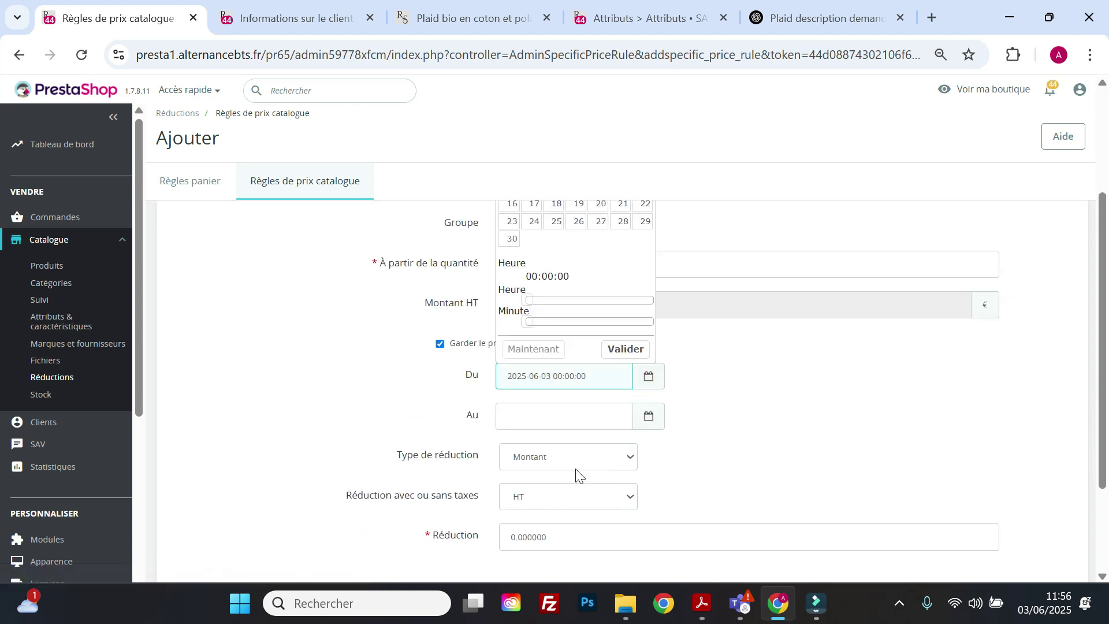
left_click(602, 416)
scroll(602, 404, "up", 3)
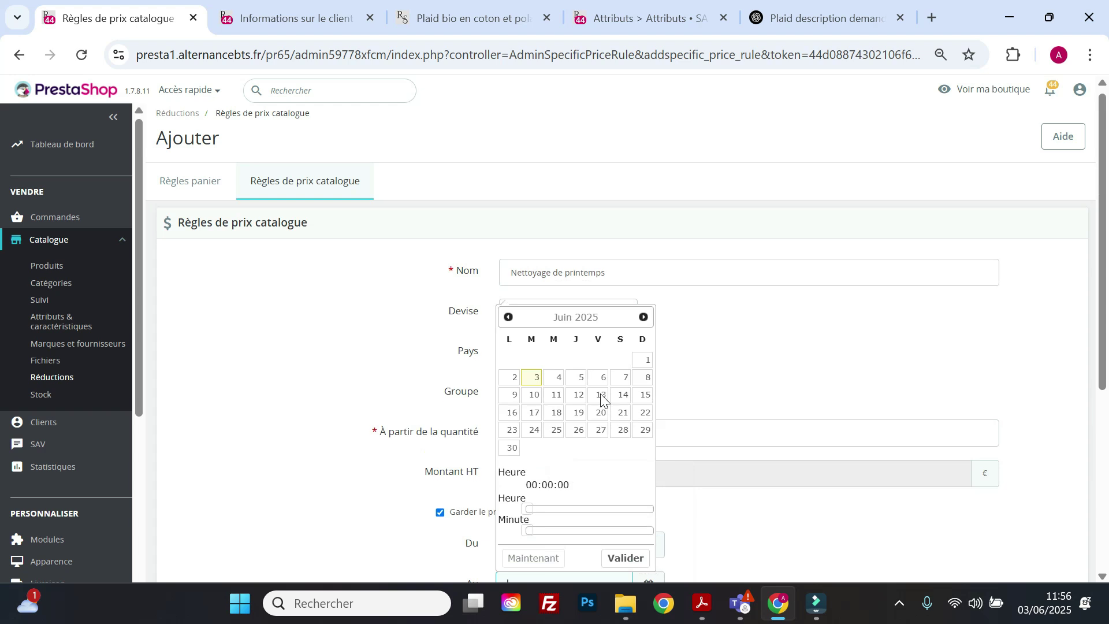
left_click(643, 318)
left_click(641, 303)
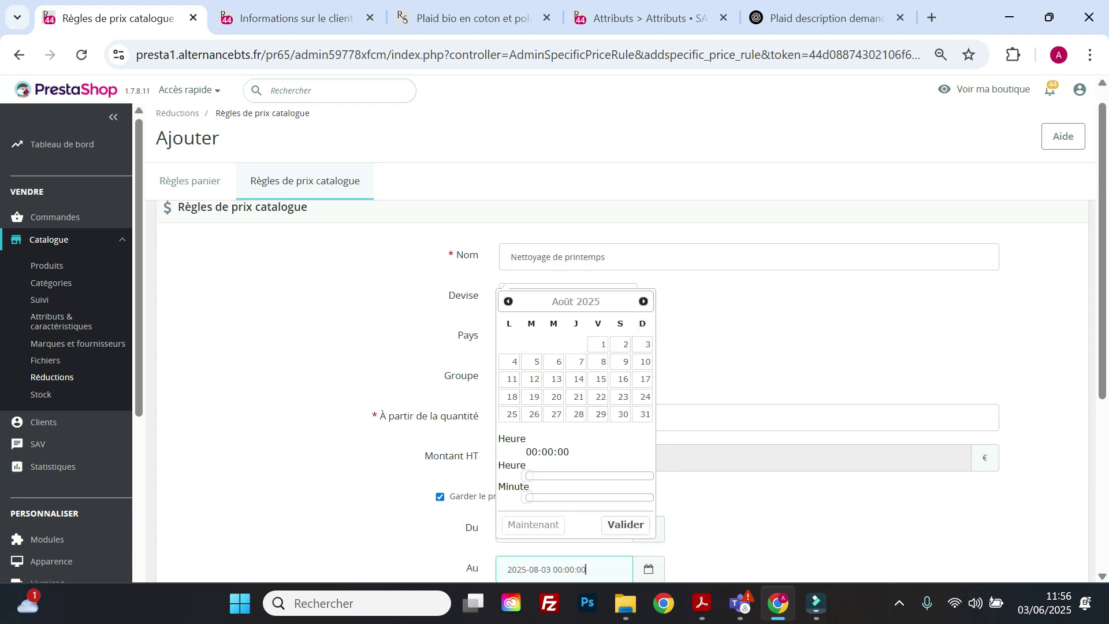
left_click(641, 345)
left_click(611, 524)
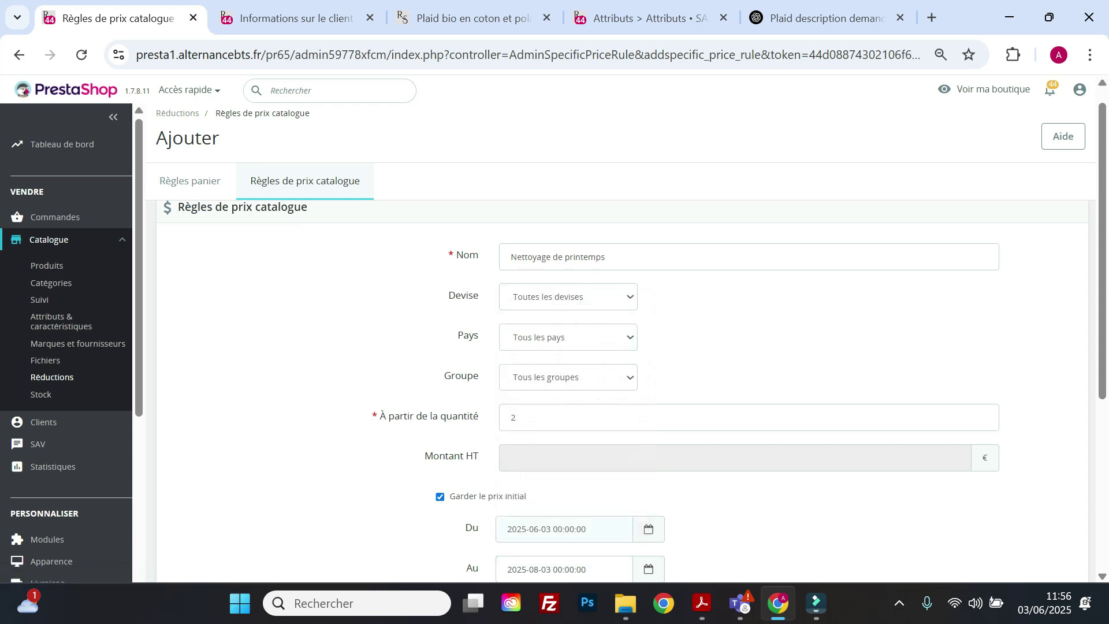
- Make the rule's reduction tax-inclusive by choosing TTC
scroll(614, 421, "down", 5)
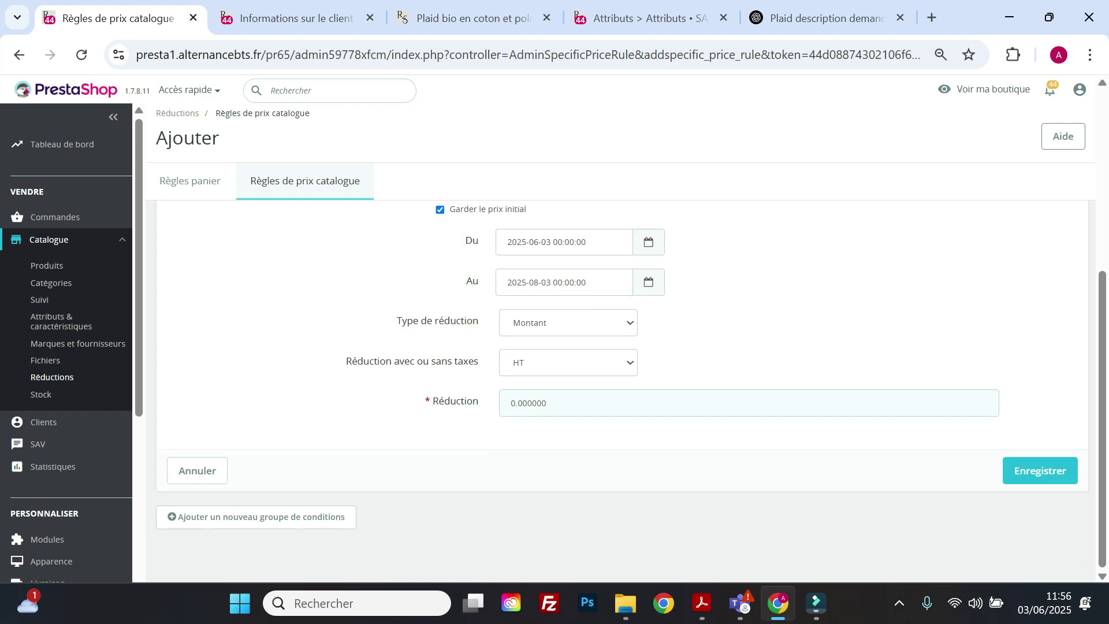
left_click(630, 370)
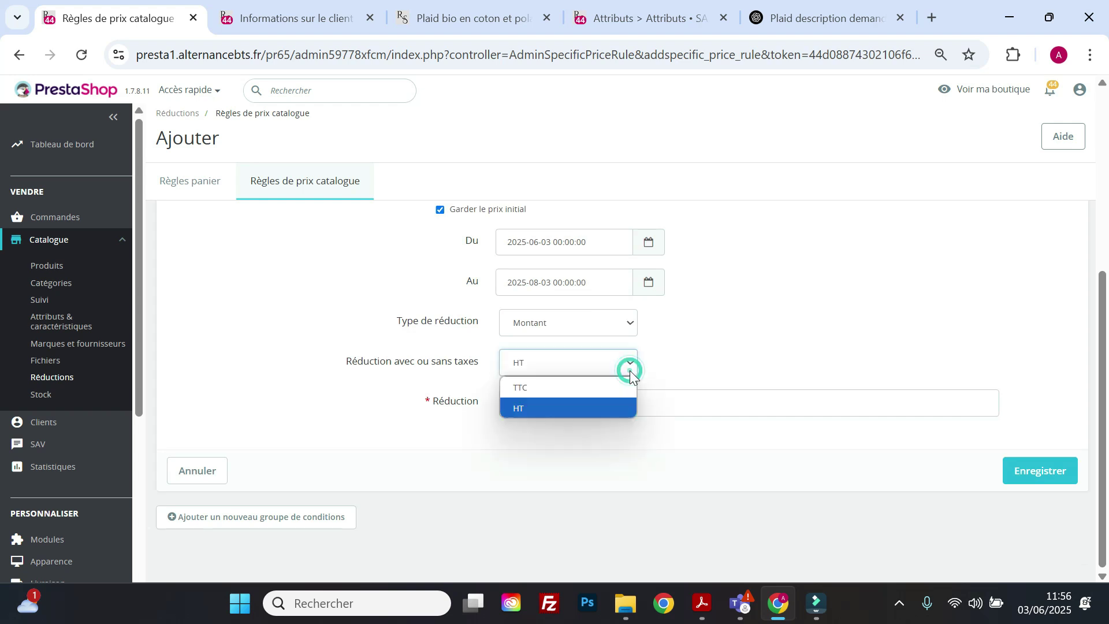
left_click(576, 391)
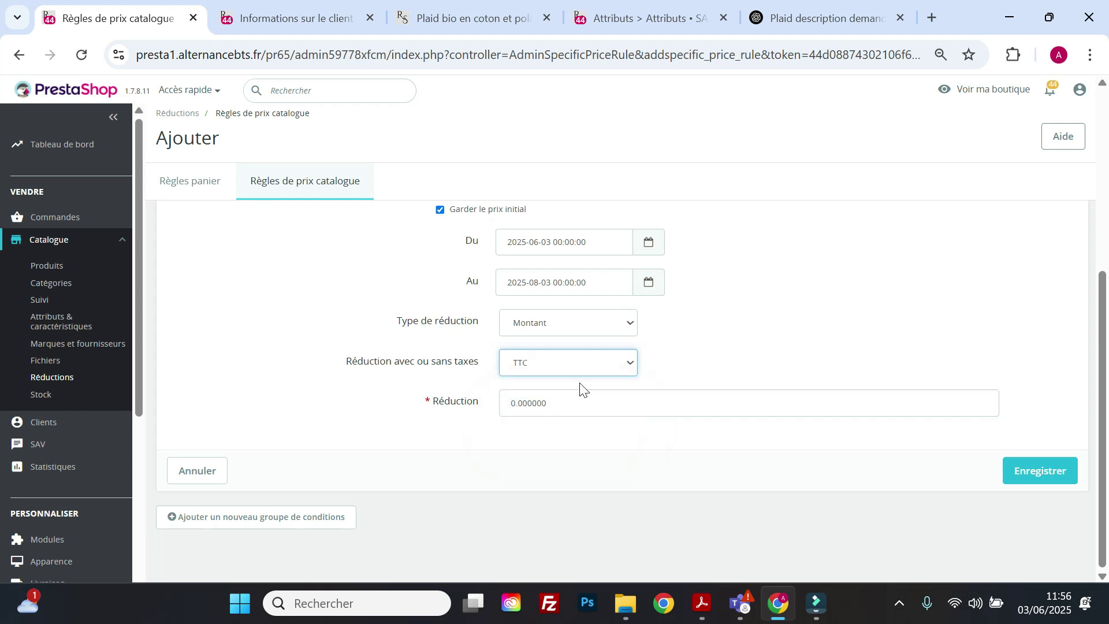
- Change the reduction type to Pourcentage and set the reduction to 20
left_click(563, 404)
scroll(563, 404, "up", 5)
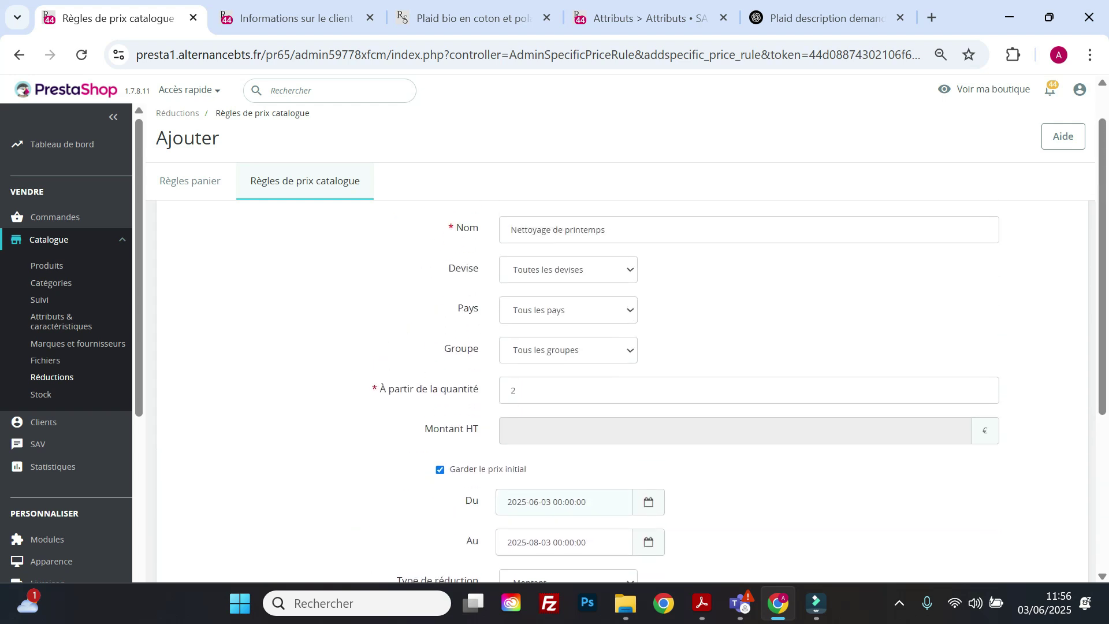
scroll(531, 421, "down", 5)
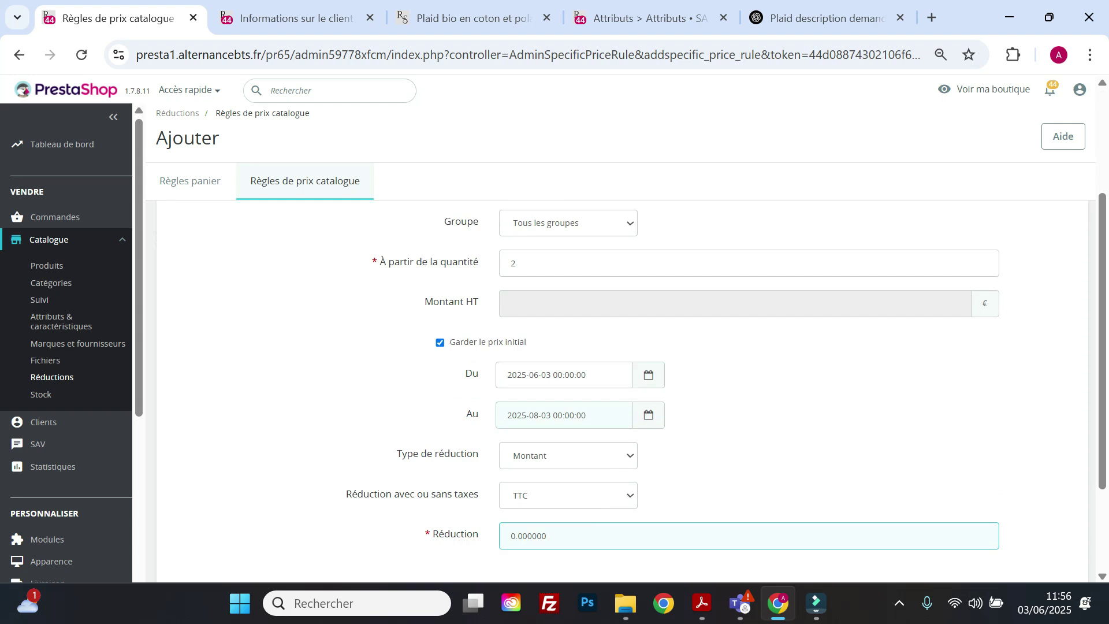
left_click(569, 334)
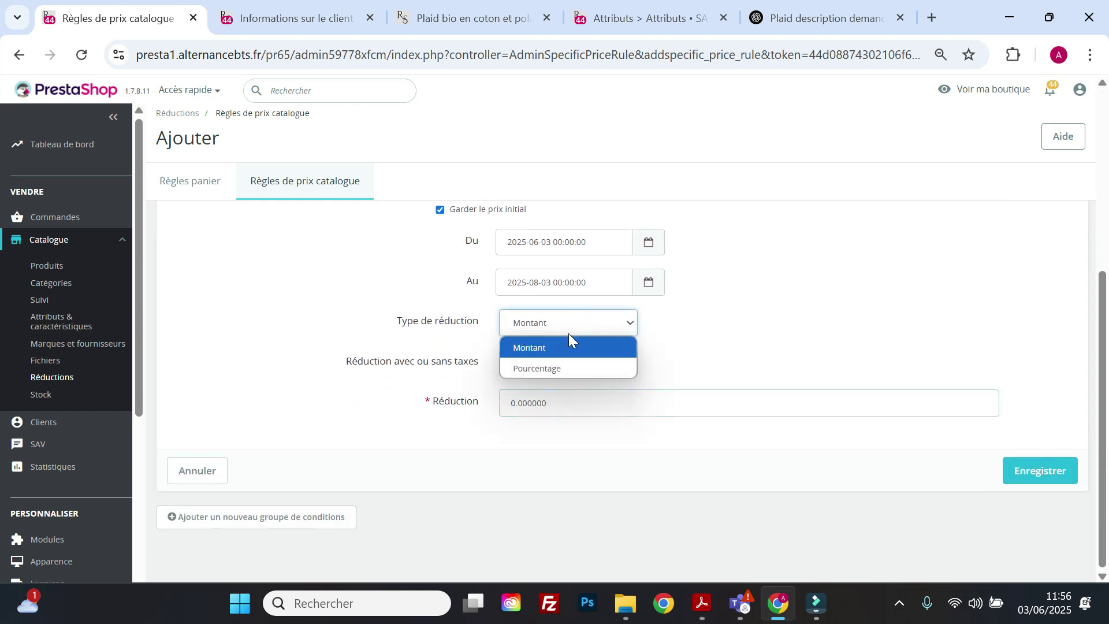
left_click(549, 375)
left_click(514, 406)
left_click_drag(516, 403, 510, 404)
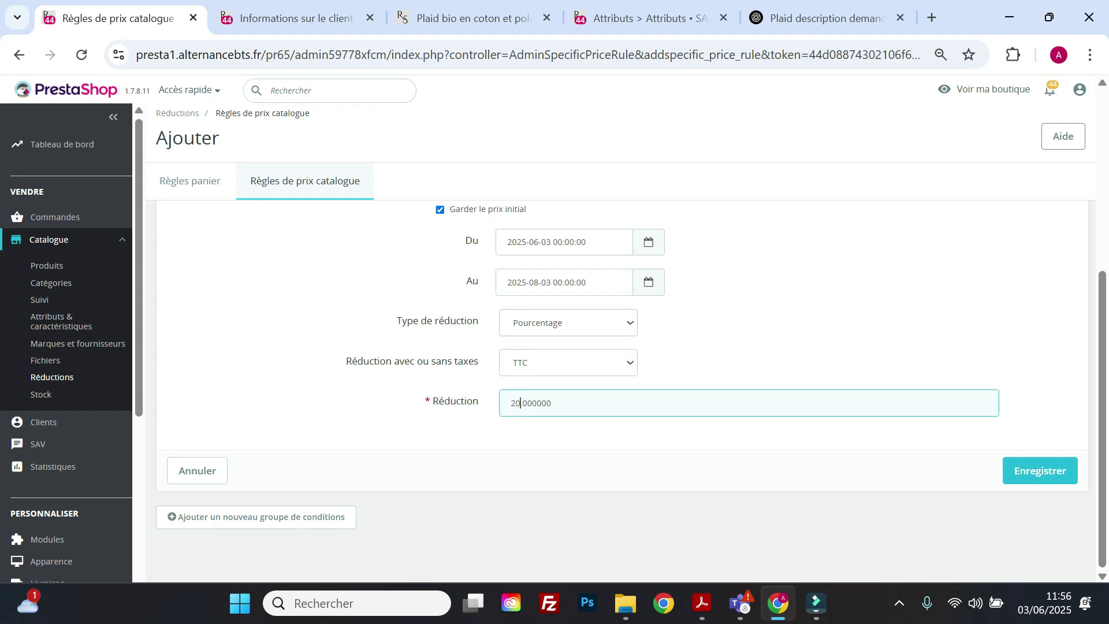
left_click(755, 333)
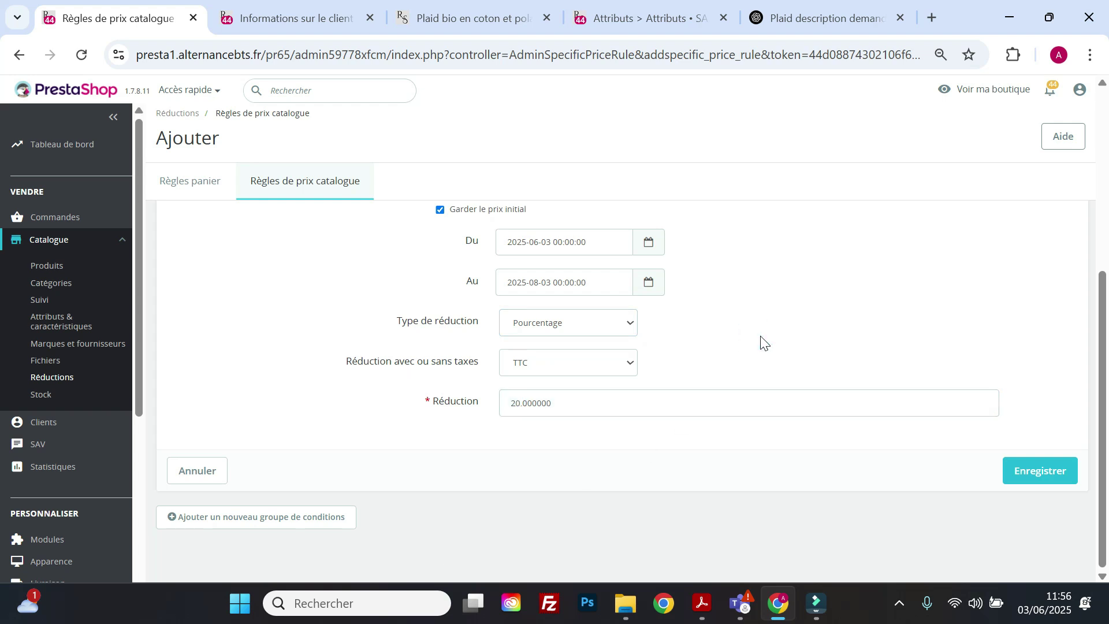
- Add a condition group limiting the rule to the category ENTRETIEN named in Annexe 2, and save the price rule
left_click(314, 515)
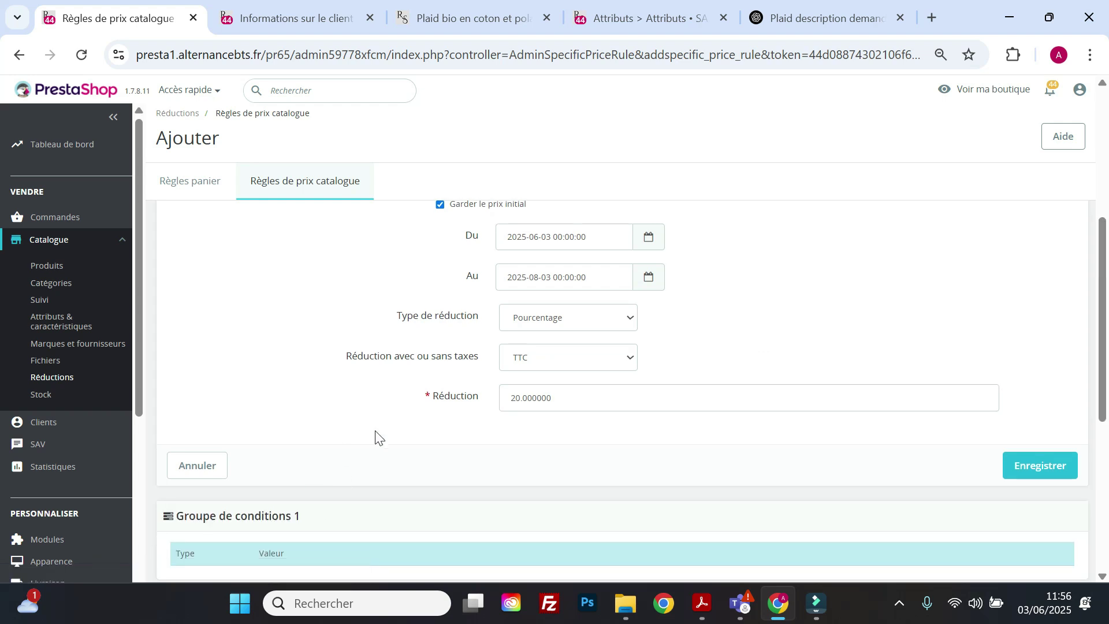
scroll(409, 431, "down", 6)
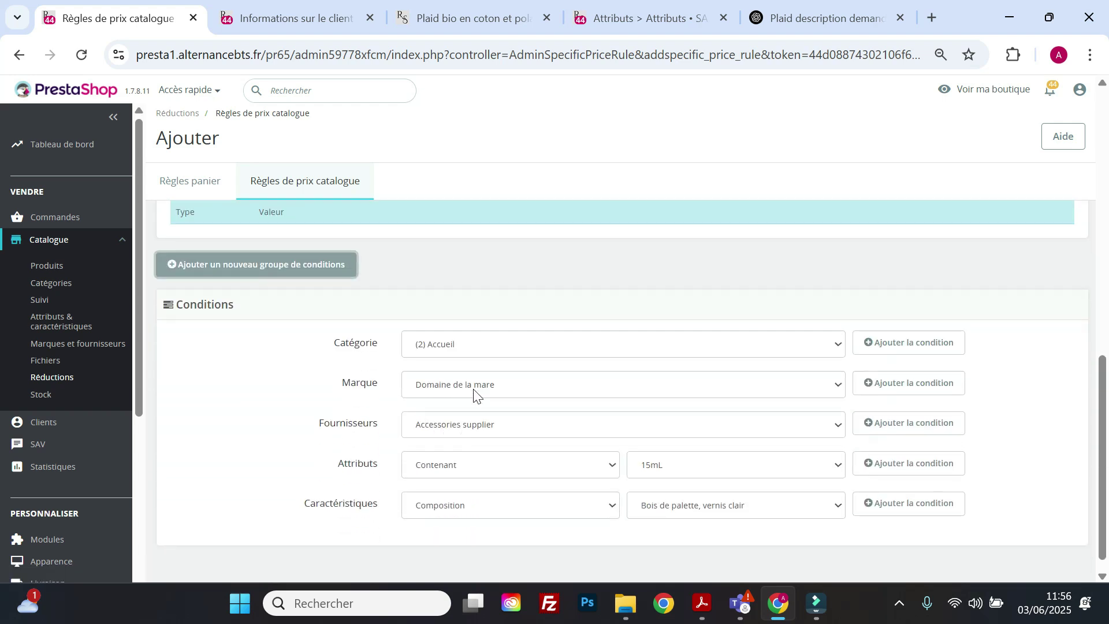
left_click(701, 614)
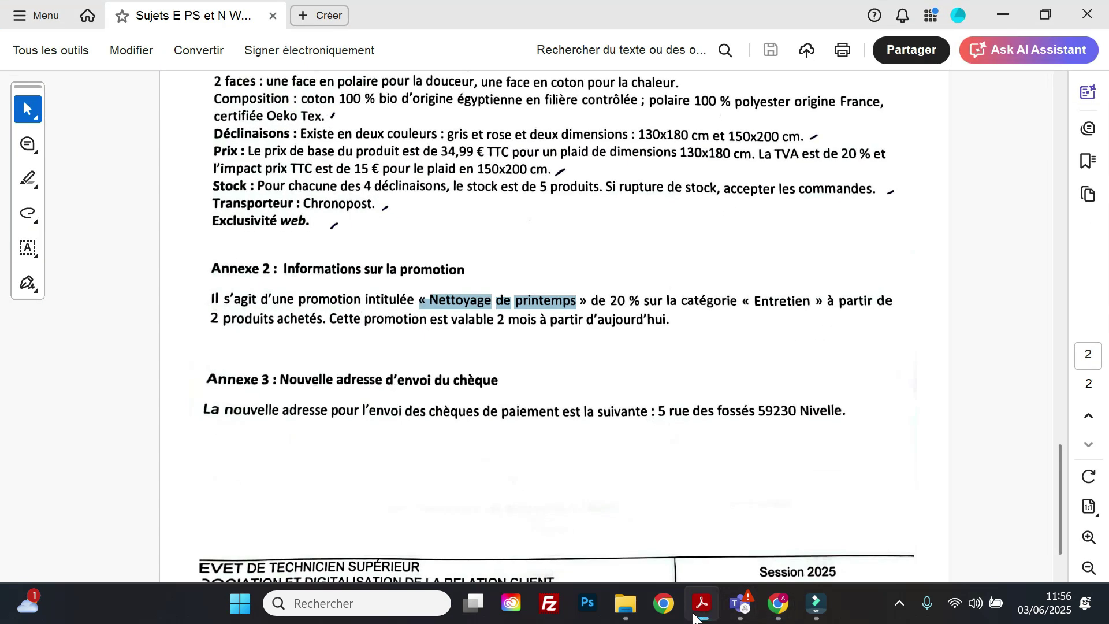
left_click(702, 614)
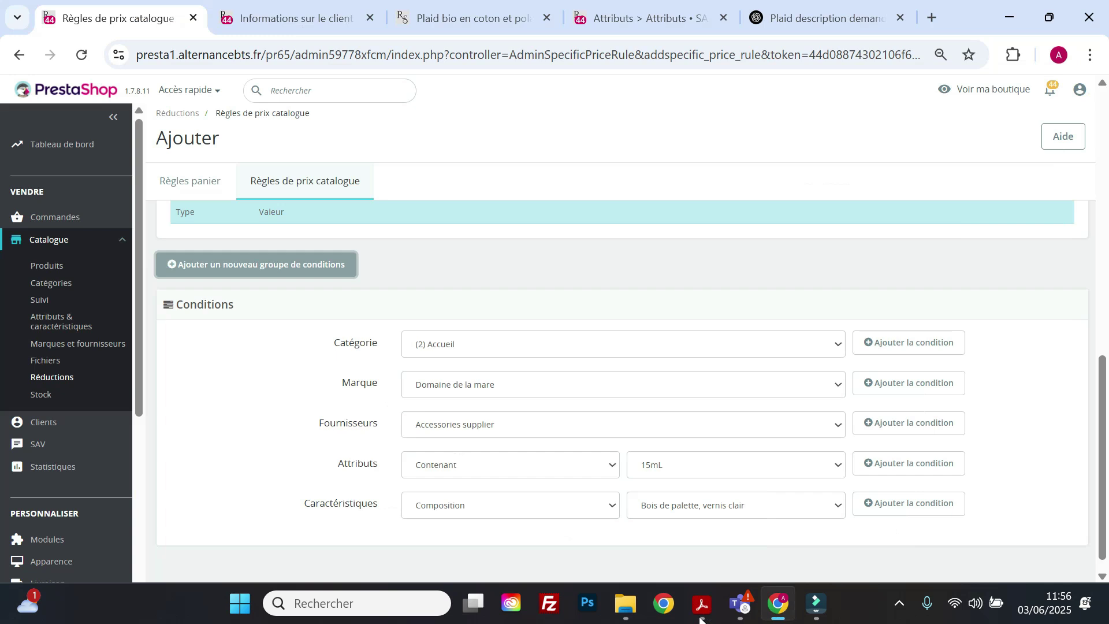
left_click(567, 343)
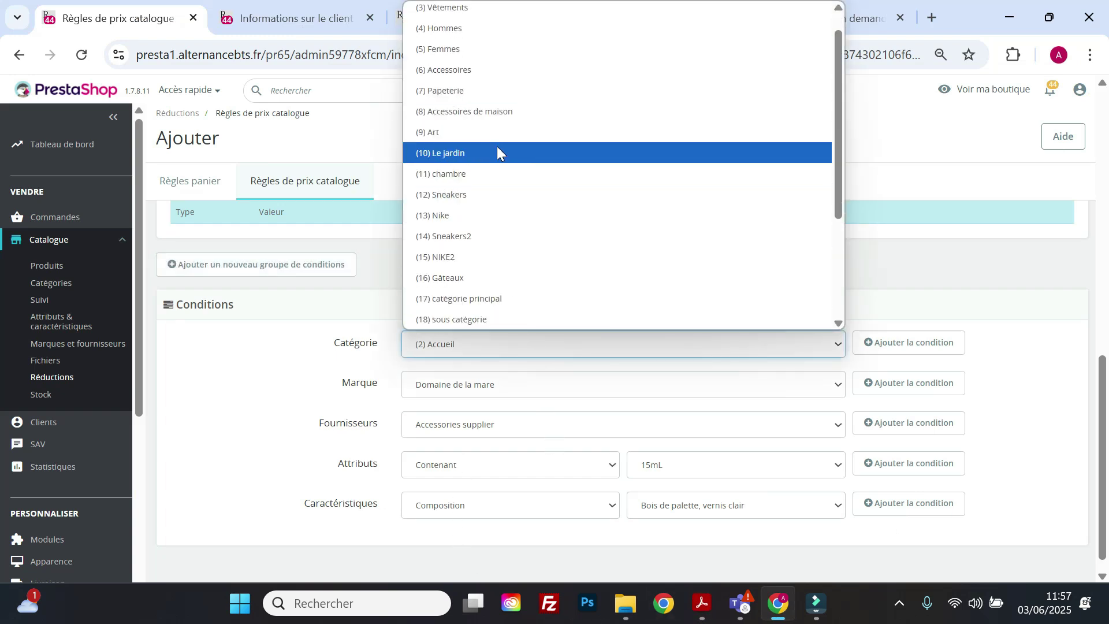
scroll(500, 167, "down", 3)
left_click(465, 321)
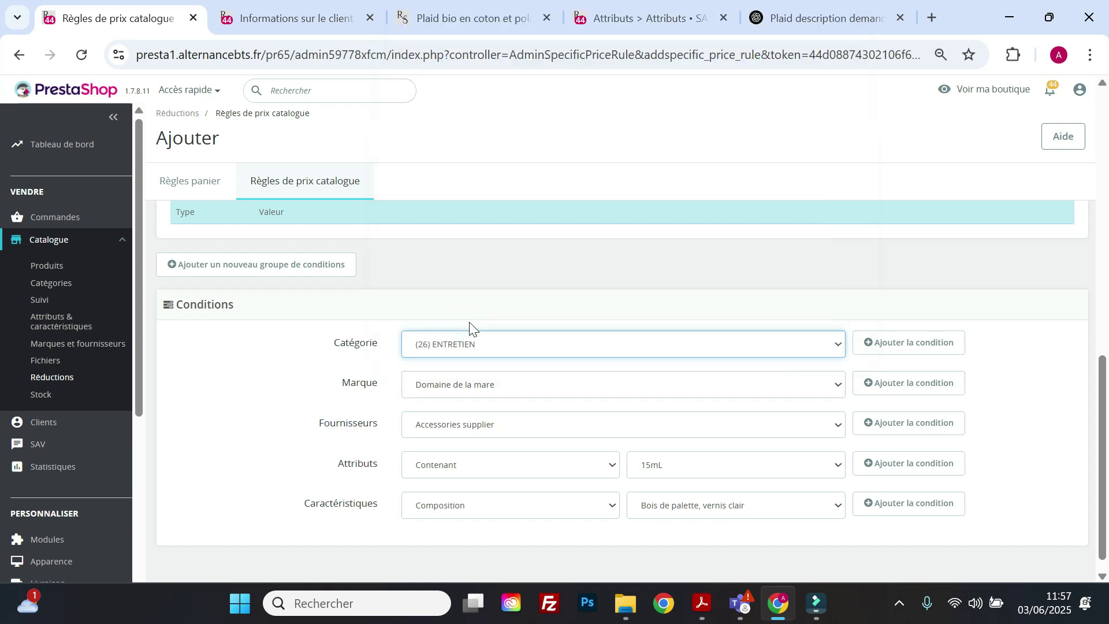
left_click(925, 346)
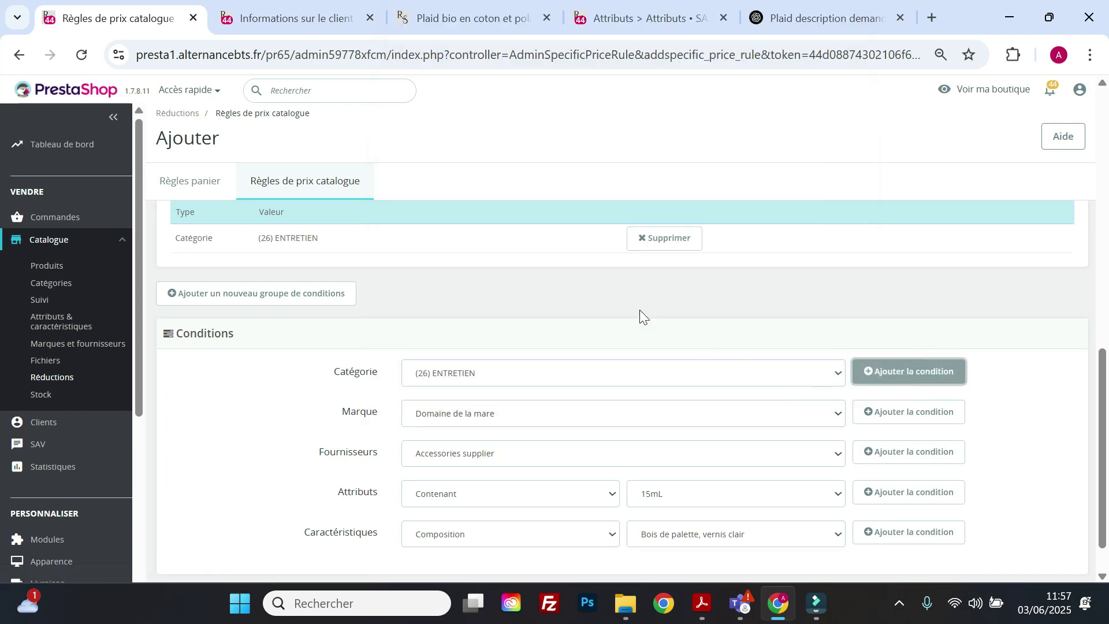
scroll(640, 310, "up", 5)
left_click(1018, 386)
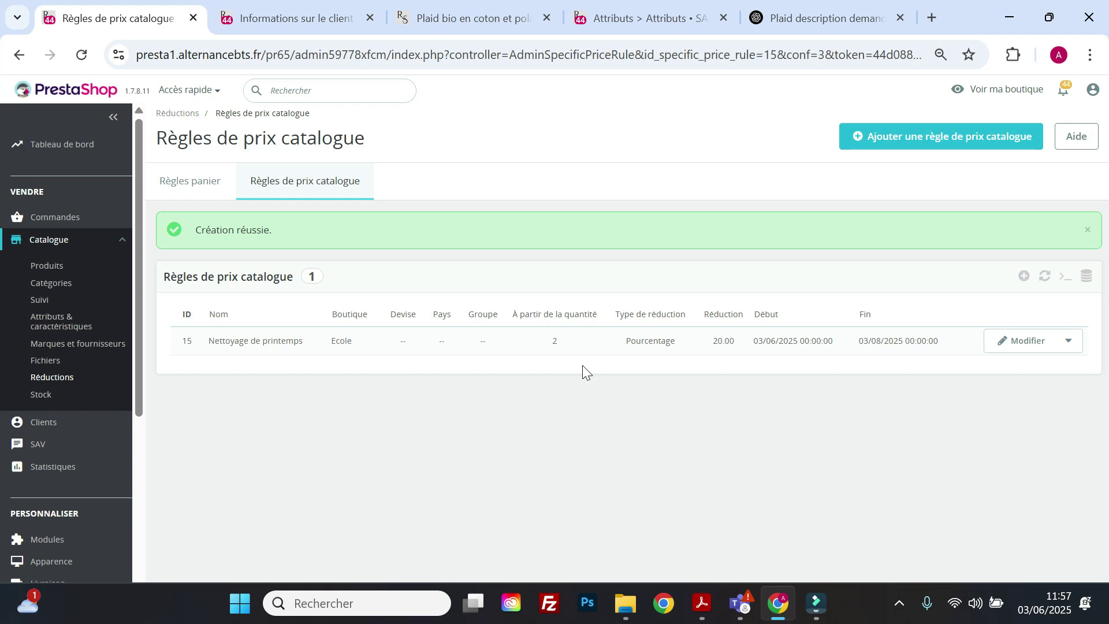
- Open the ENTRETIEN category on the shop front and view its products
left_click(440, 19)
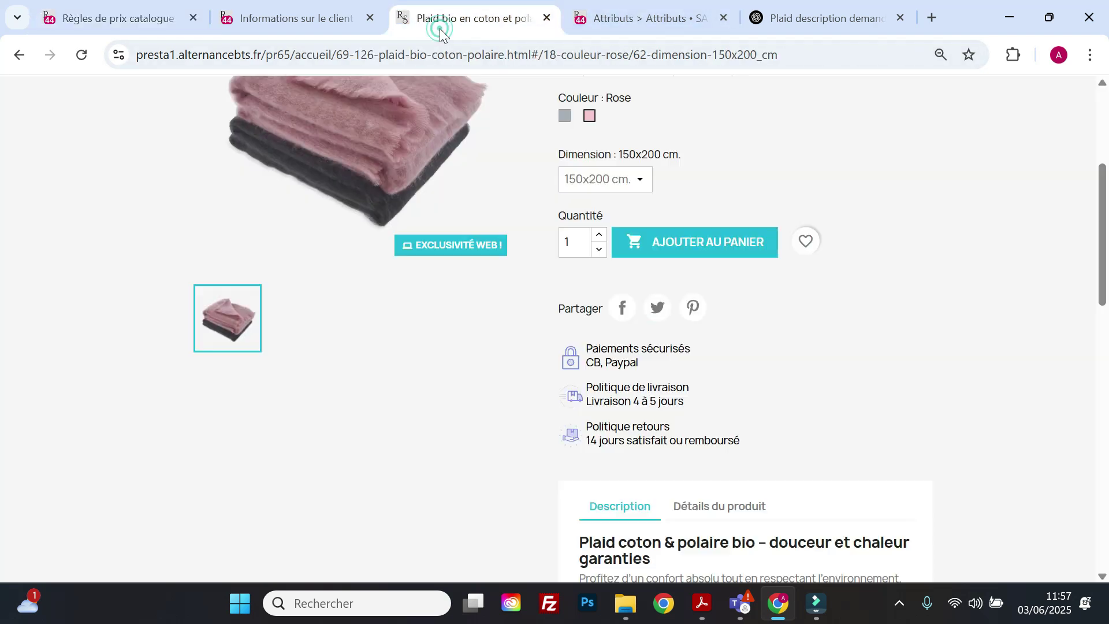
scroll(539, 250, "up", 5)
left_click(705, 144)
scroll(644, 476, "down", 1)
scroll(645, 477, "down", 3)
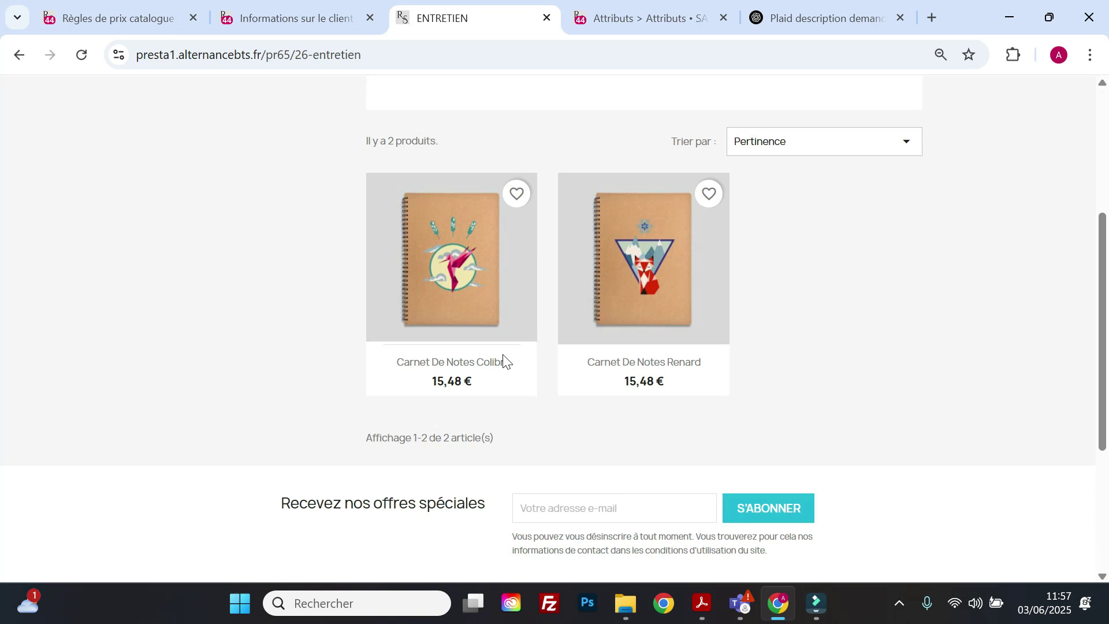
- Open the Carnet de notes Colibri product page and raise the quantity to 2 to check the promotion
left_click(470, 299)
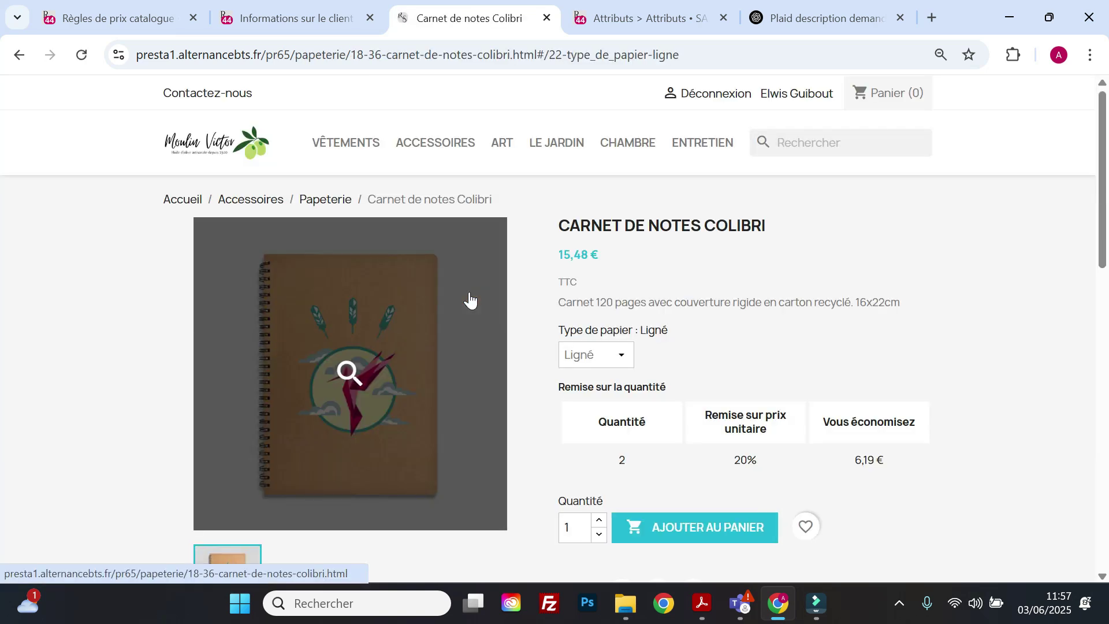
scroll(601, 306, "down", 1)
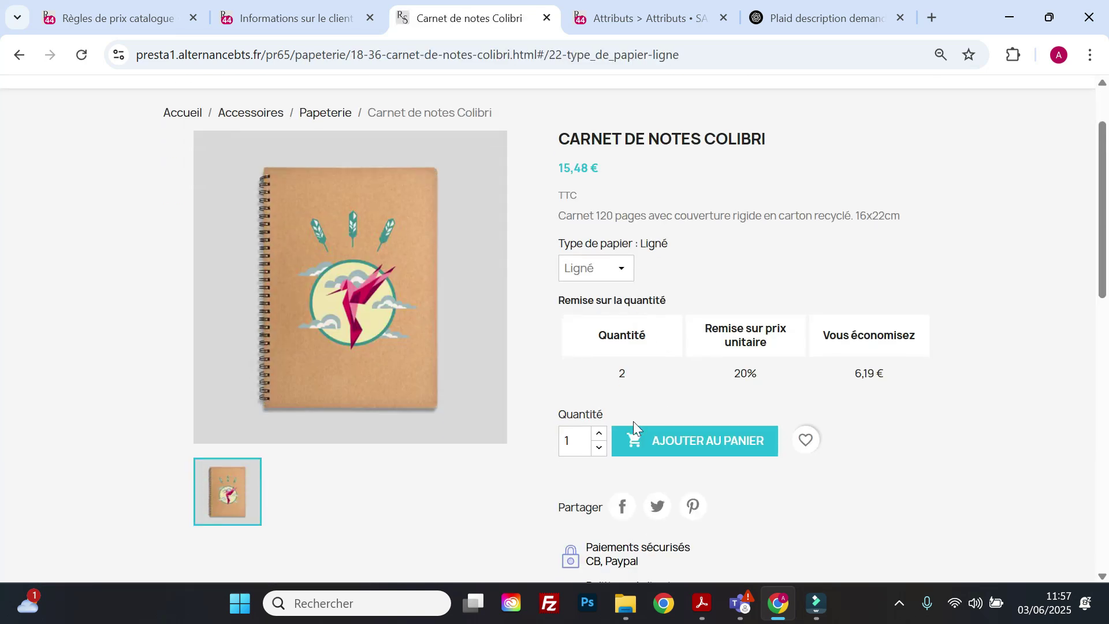
left_click(600, 433)
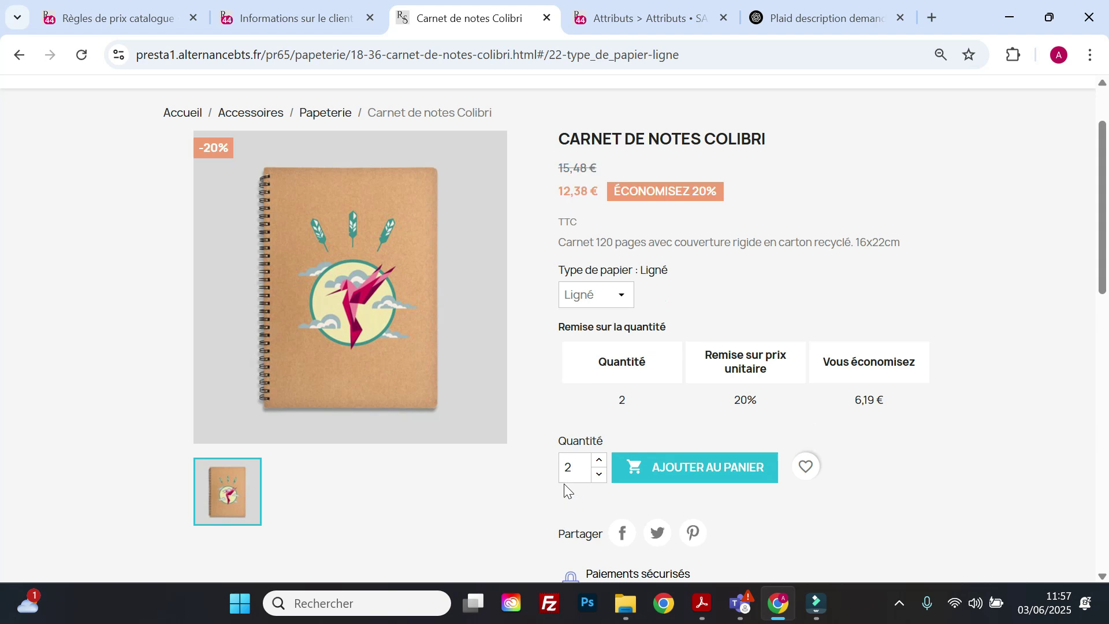